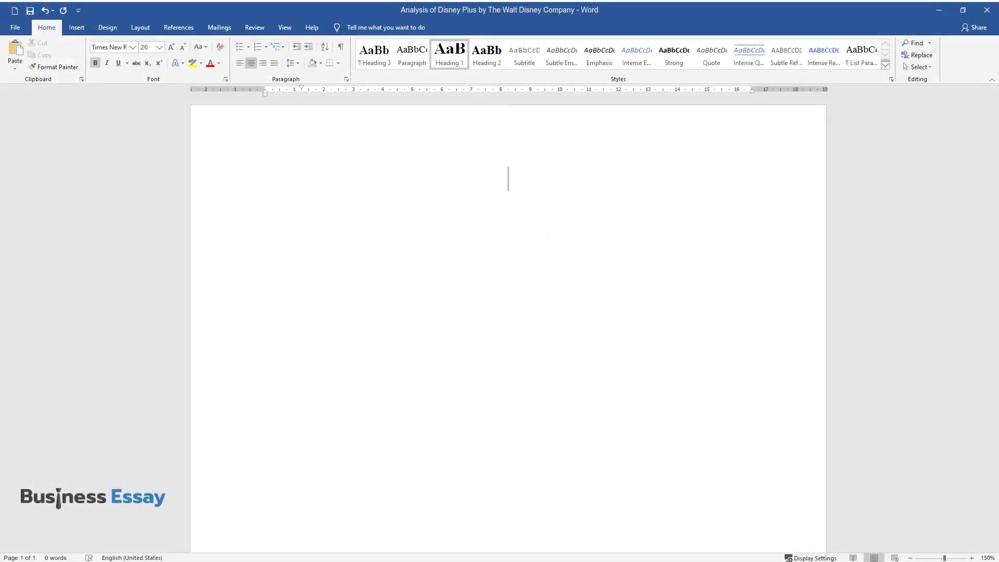
Type the title 'Analysis of Disney Plus by The Walt Disney Company' followed by the 'Summary' heading
text(Analysis of )
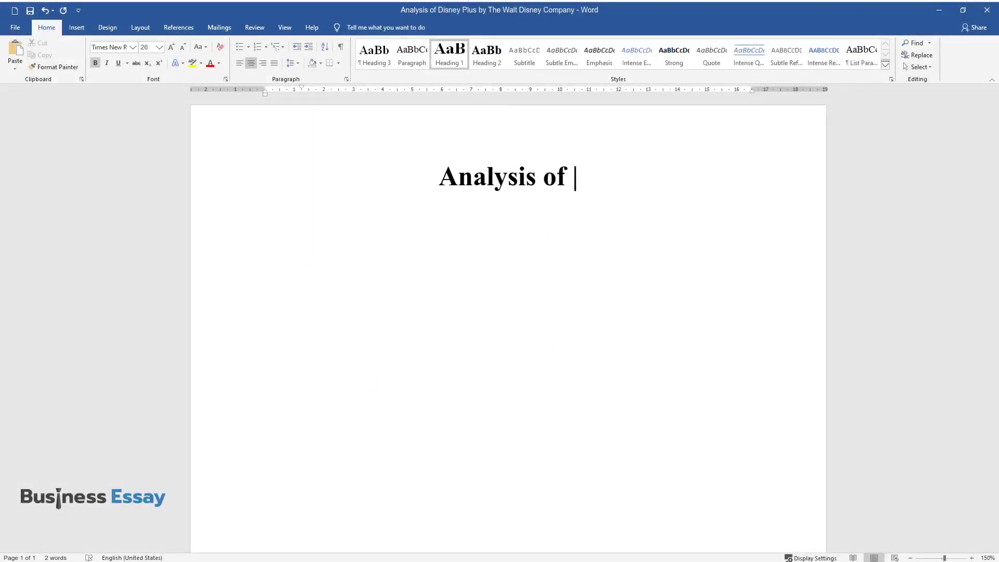
text(Disney Plus by The Walt Disn)
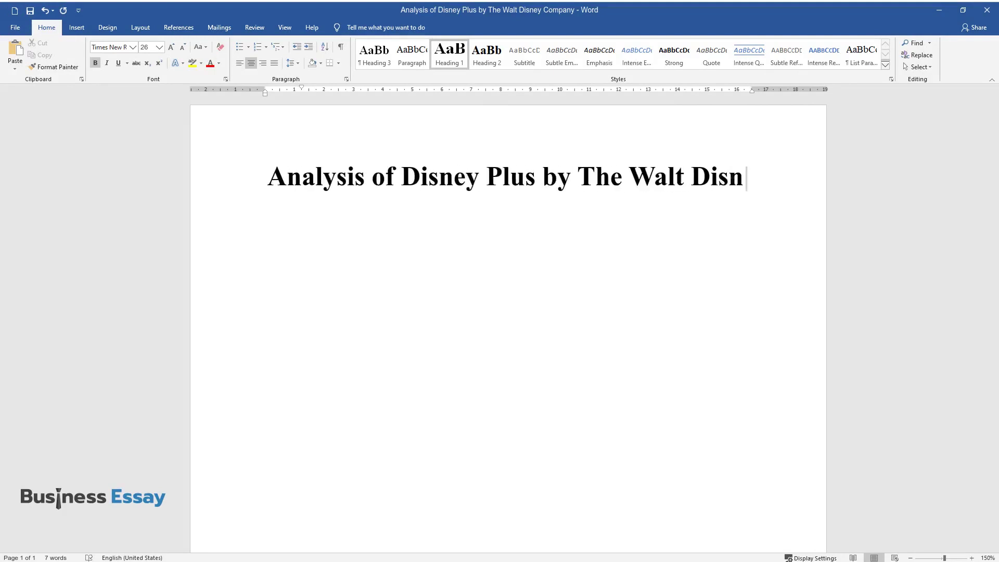
text(ey Company Summary)
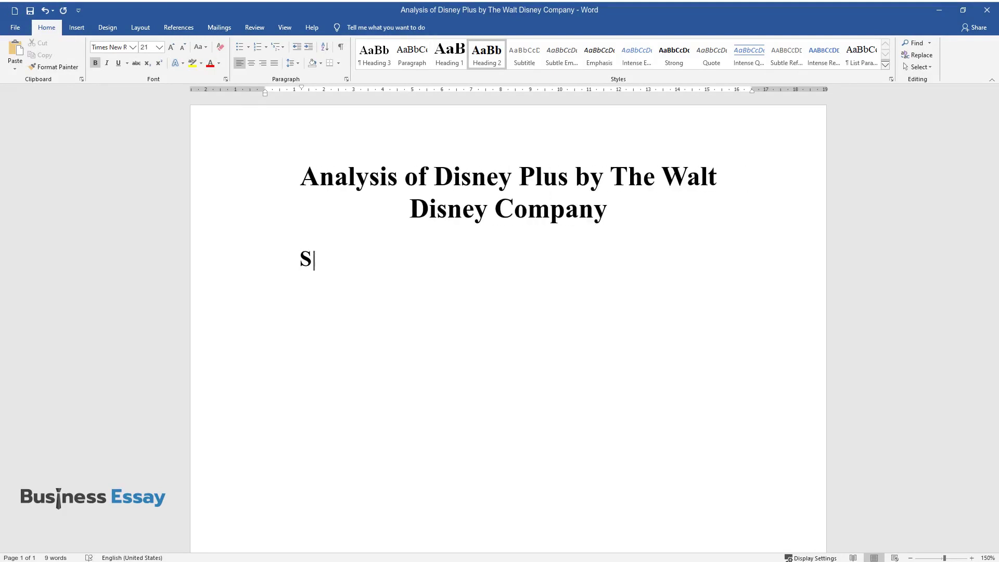
Write the Summary paragraph on The Walt Disney Company's history and acquisitions as a multinational mass media company
key(Return)
text(T)
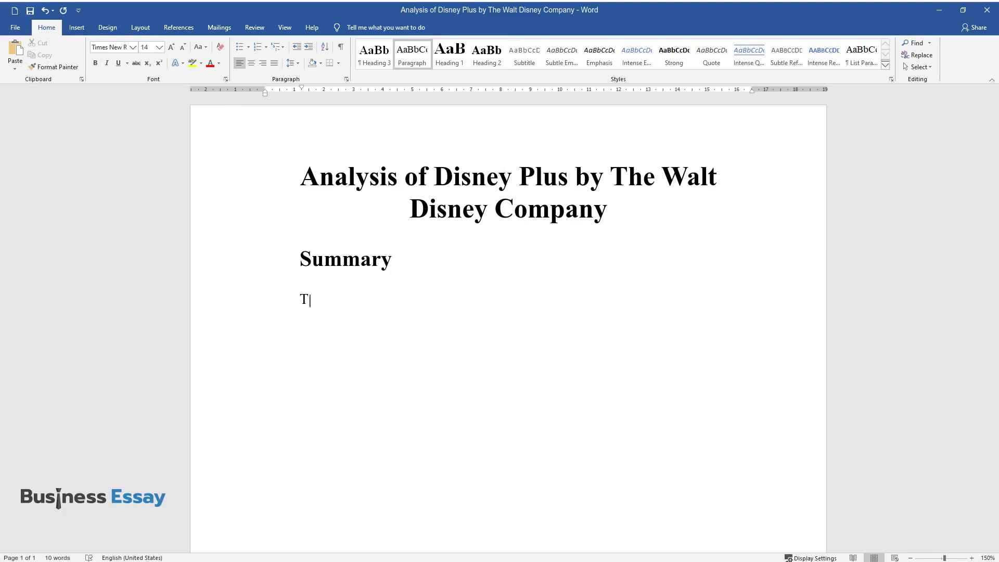
text(he Walt Disney Company is one of)
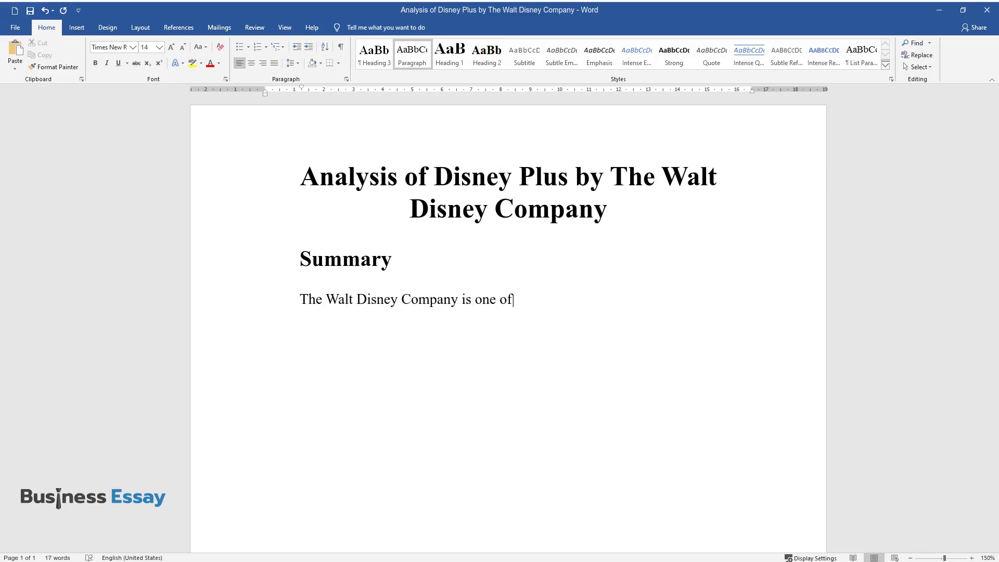
text( the century's most influential)
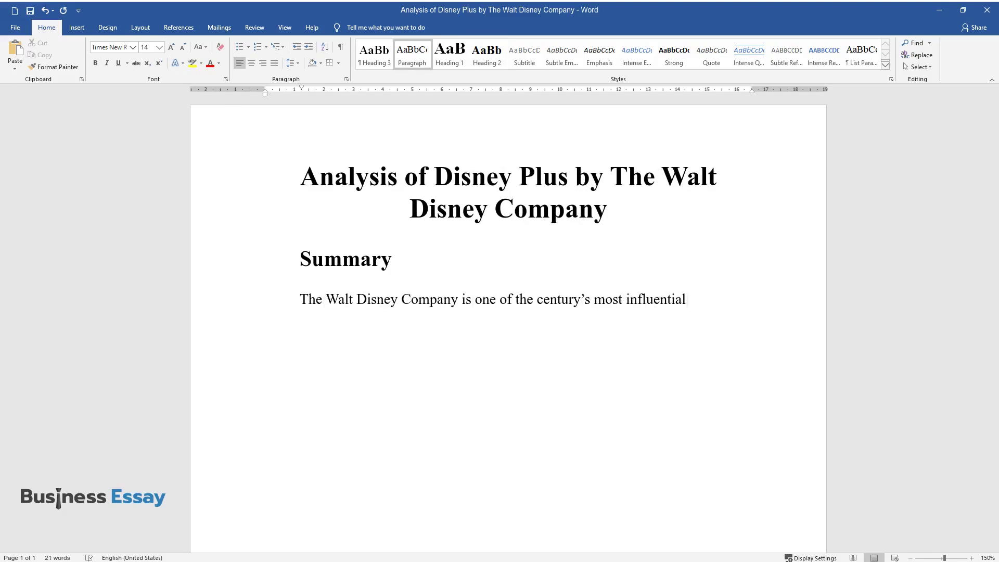
text( multinational mass media and ent)
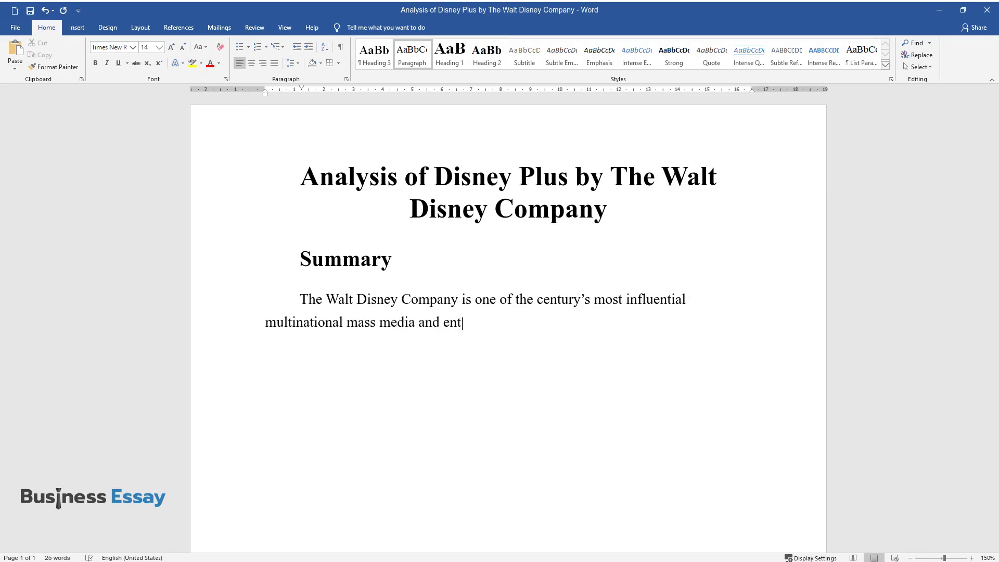
text(ertainment corporations. The co)
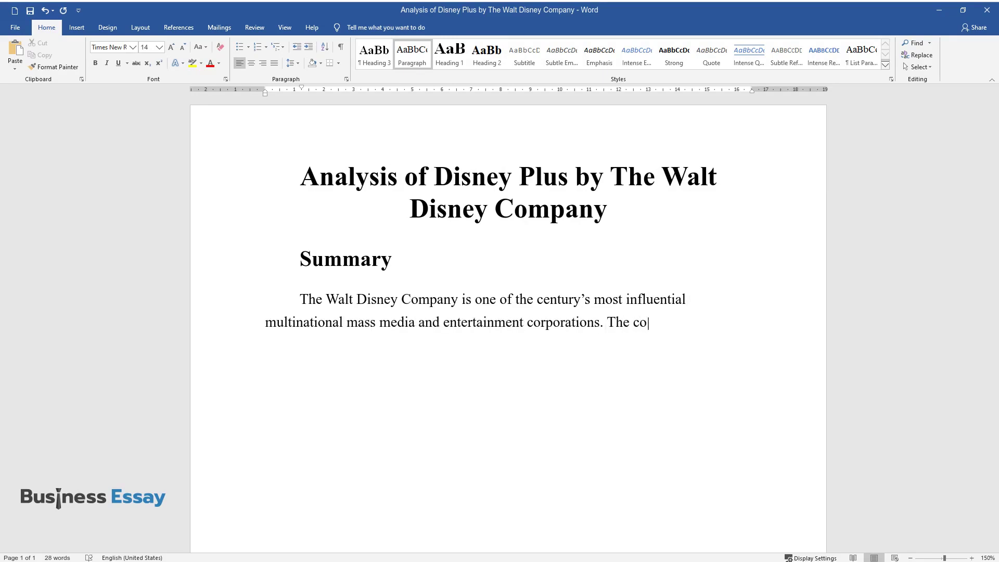
text(mpany was founded in 1923 and co)
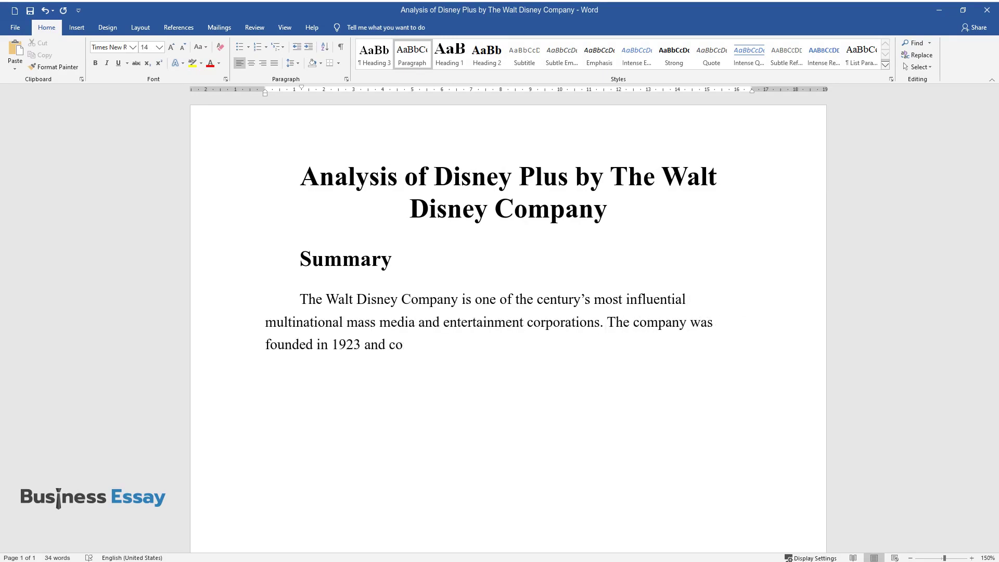
text(nsisted of a tiny recording studio in Hollywood which housed a )
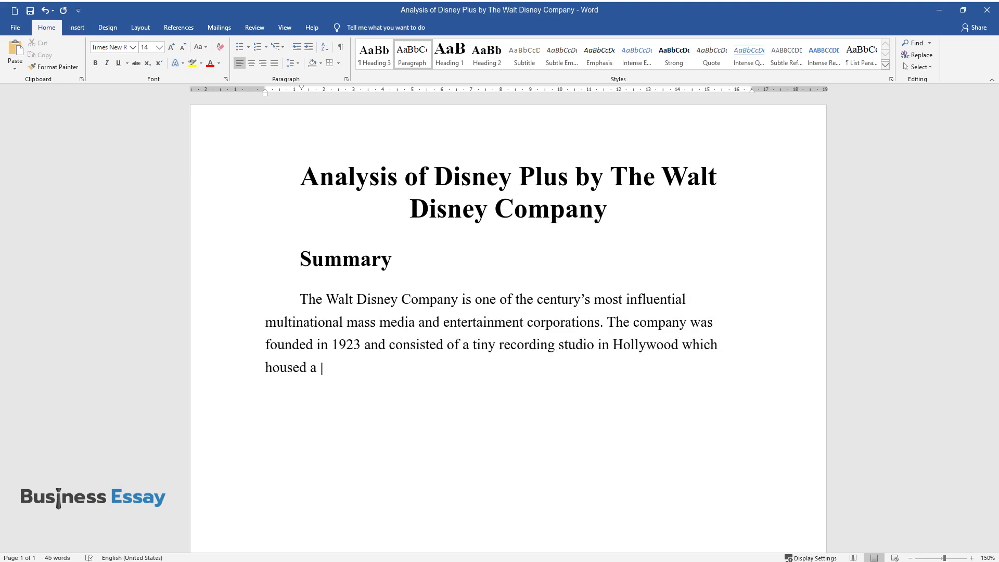
text(couple of creative artists heade)
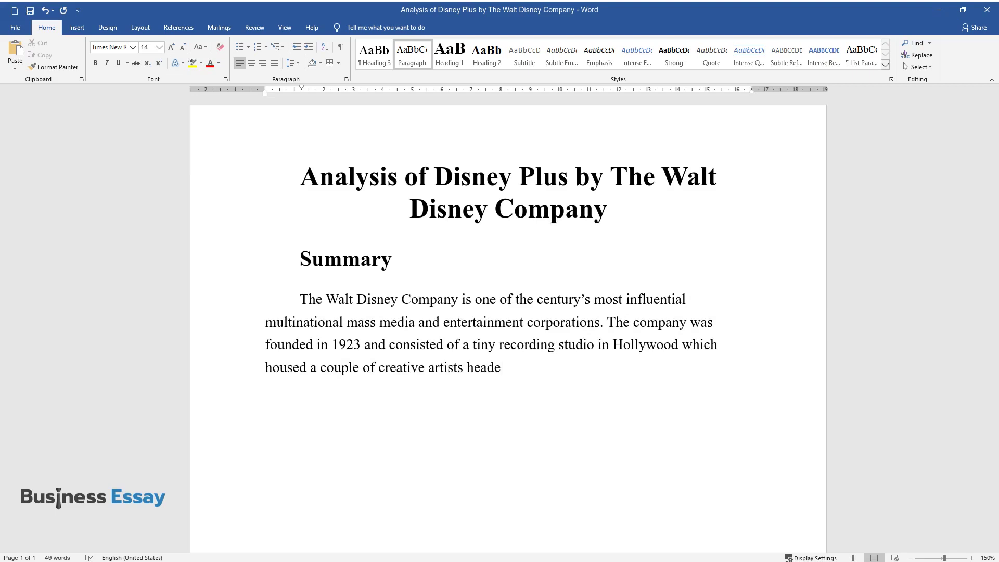
text(d by Roy O. Disney, a young visi)
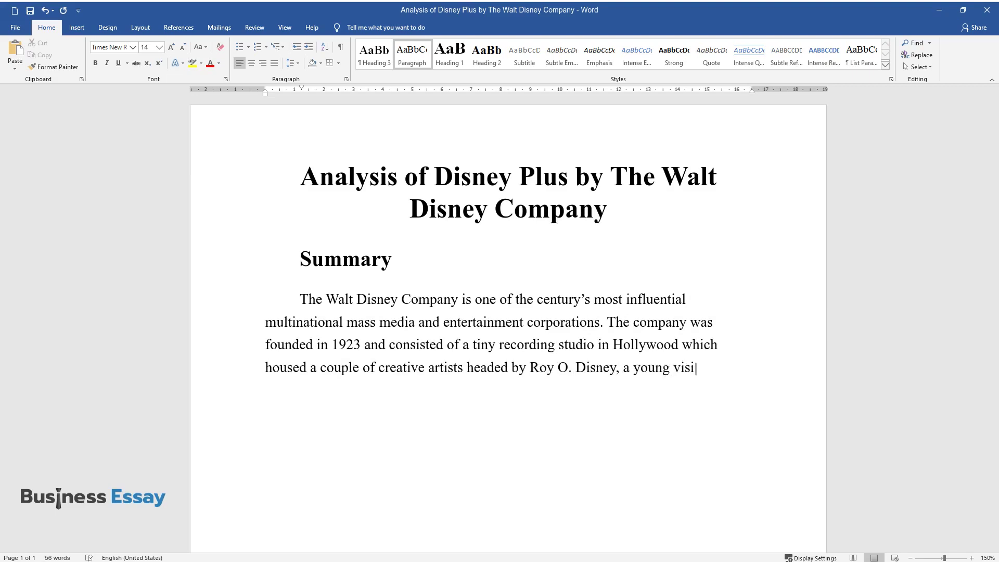
text(onary who was passionate about p)
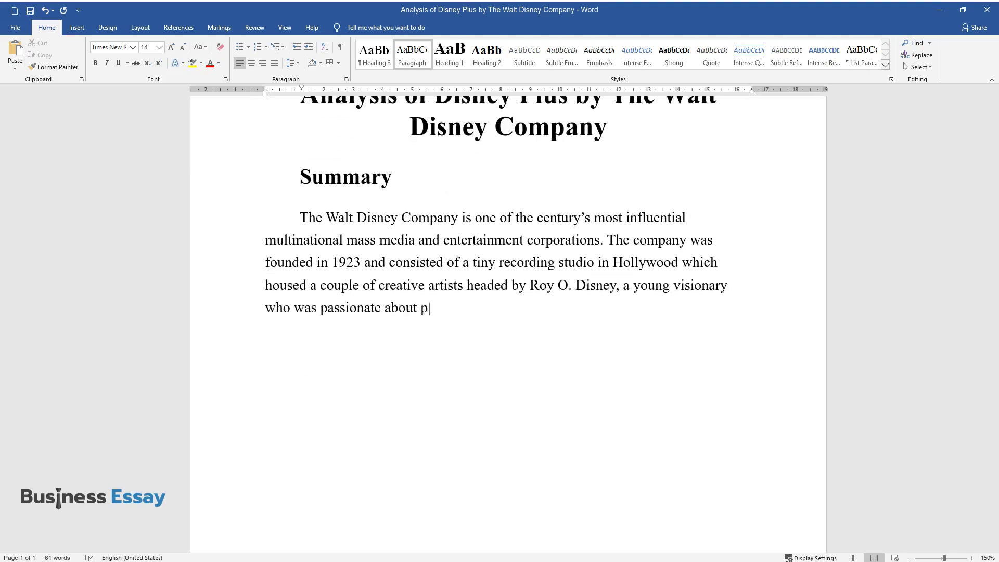
text(roducing cartoons for the movies)
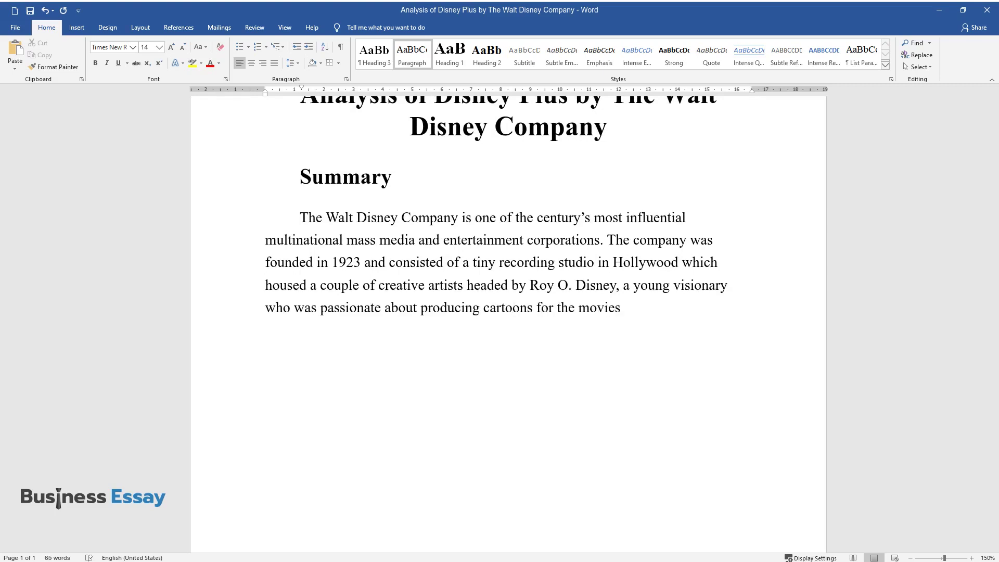
text(. Later on, the company became )
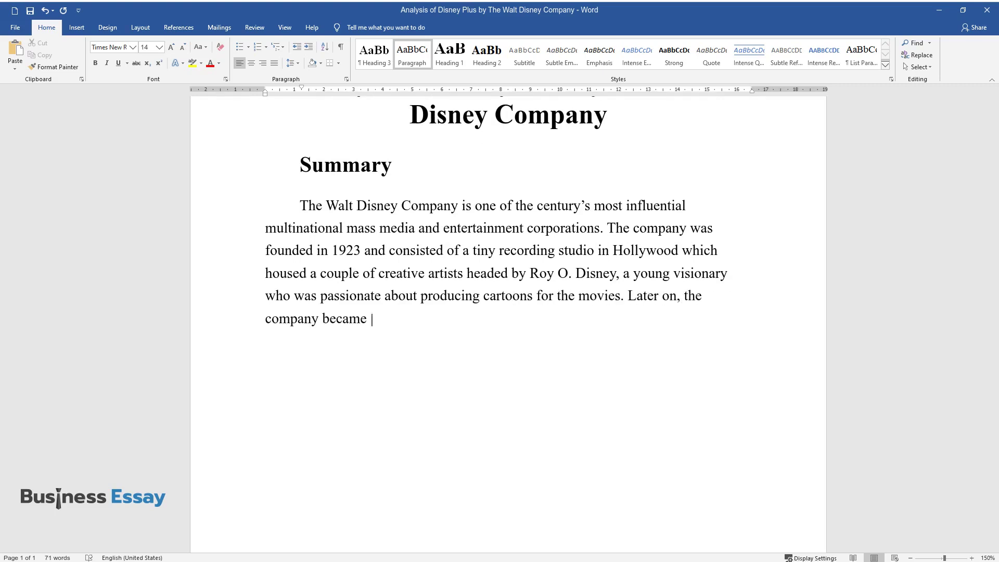
text(more extensive and thriving beca)
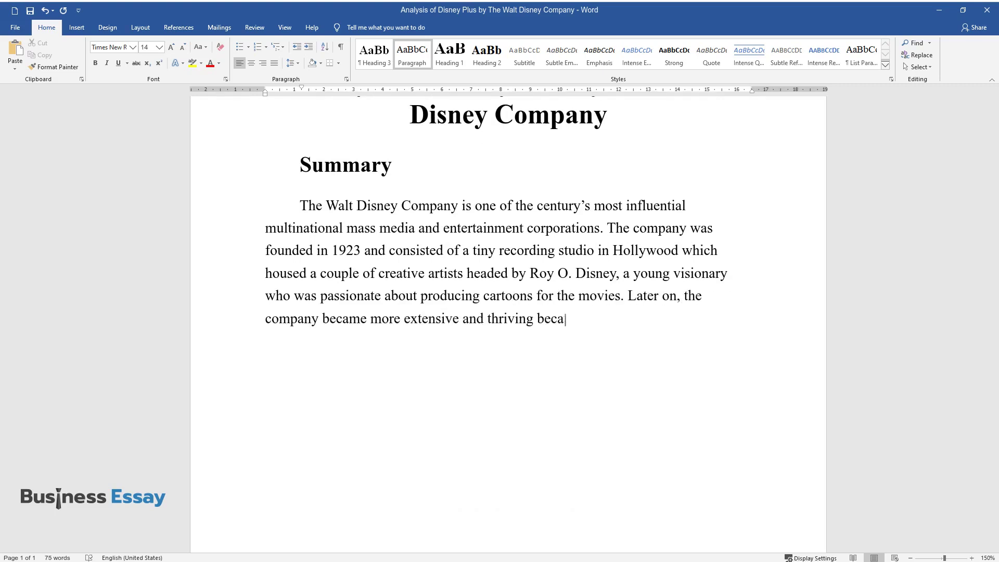
text(use of its well-performing busin)
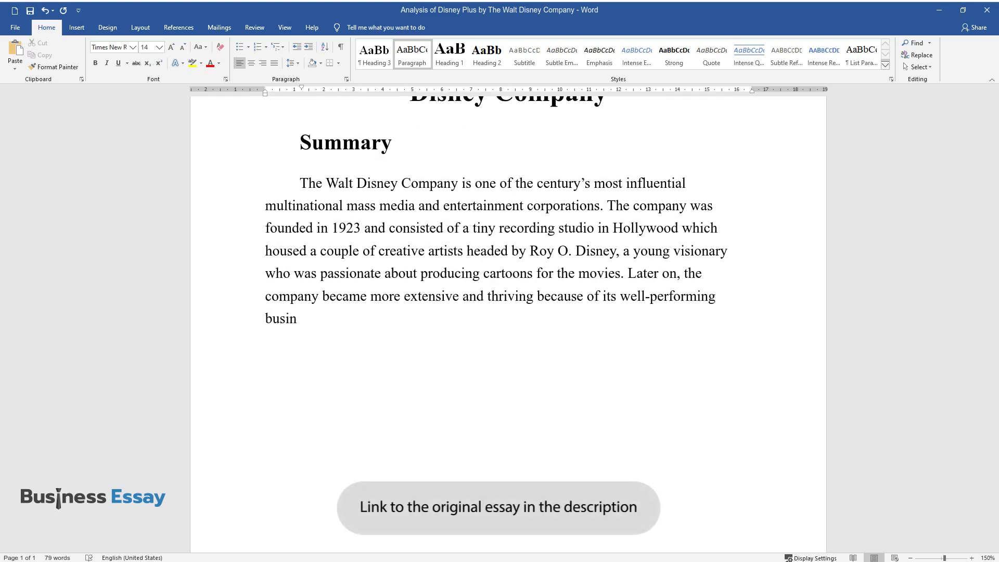
text(ess models for television shows,)
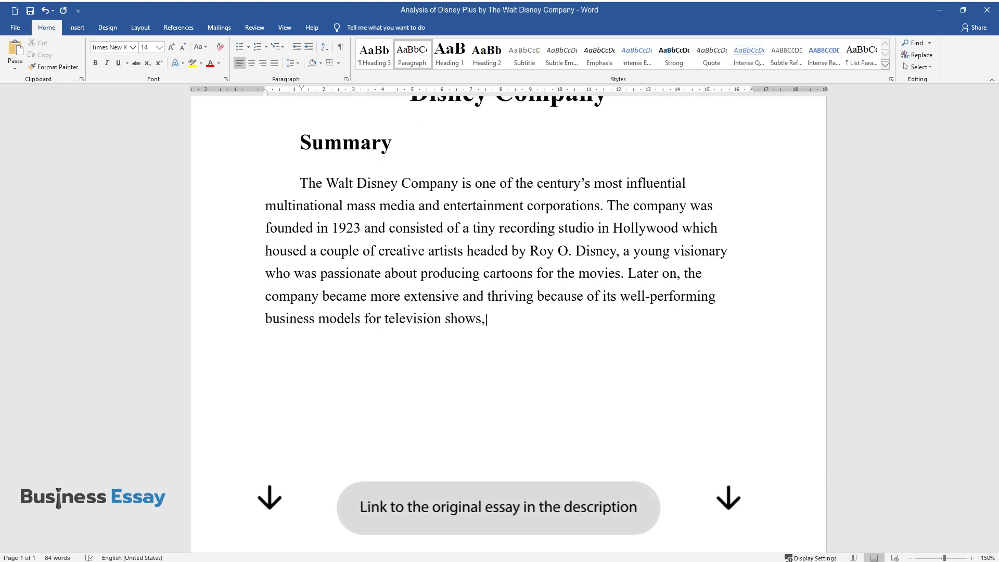
text( immersive theme parks, themed )
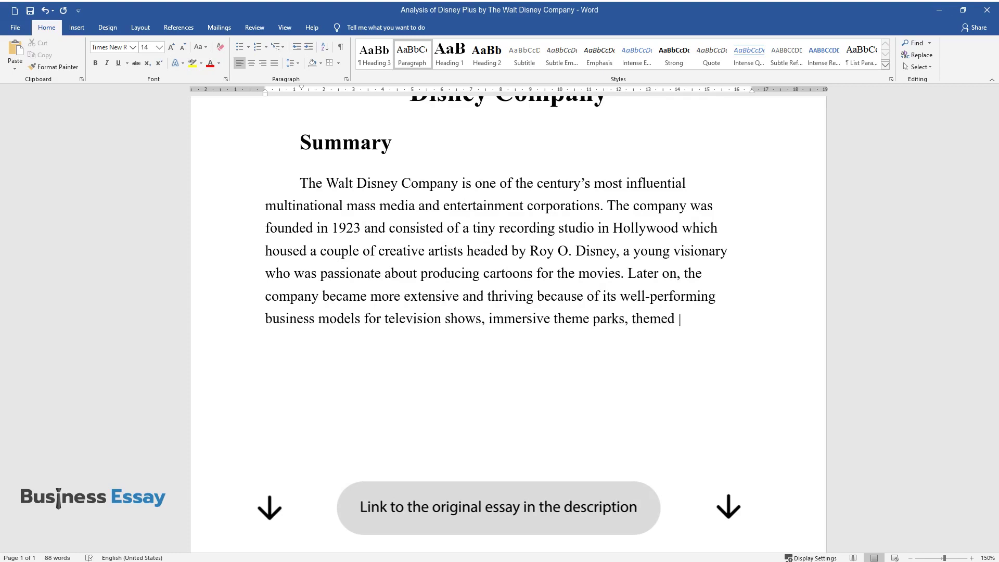
text(merchandise, cruise lines, live-)
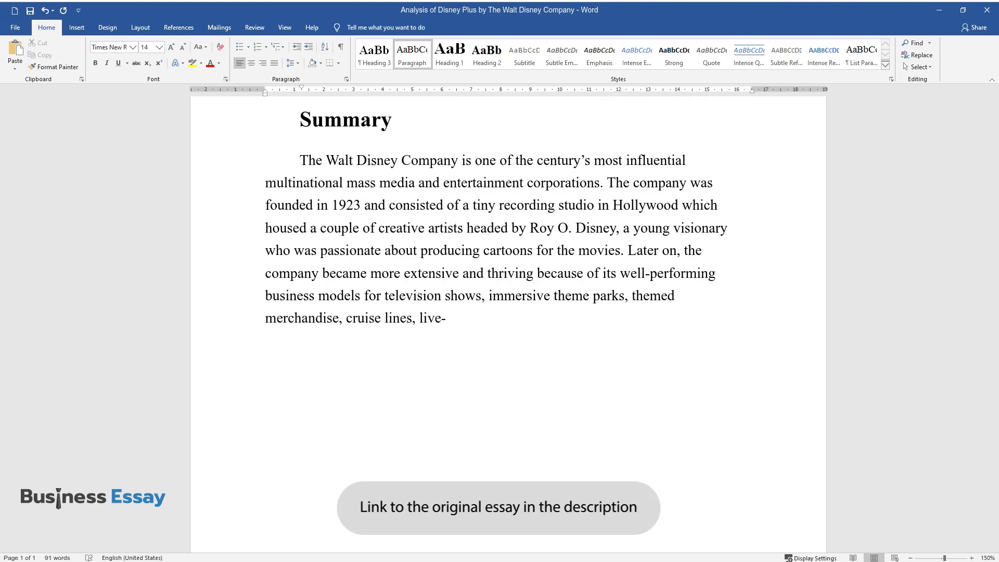
text(action, and animated films. Its )
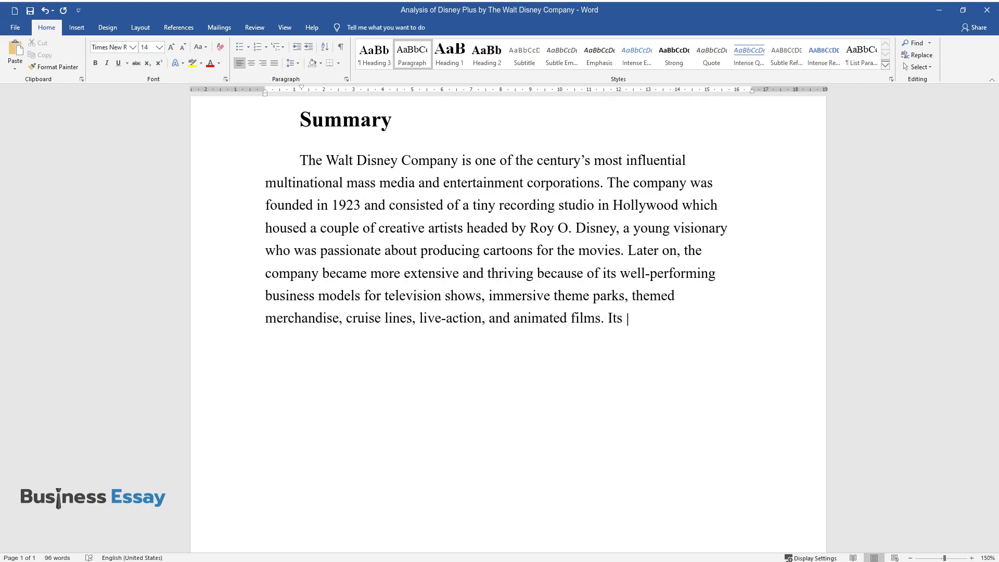
text(success made it acquire other le)
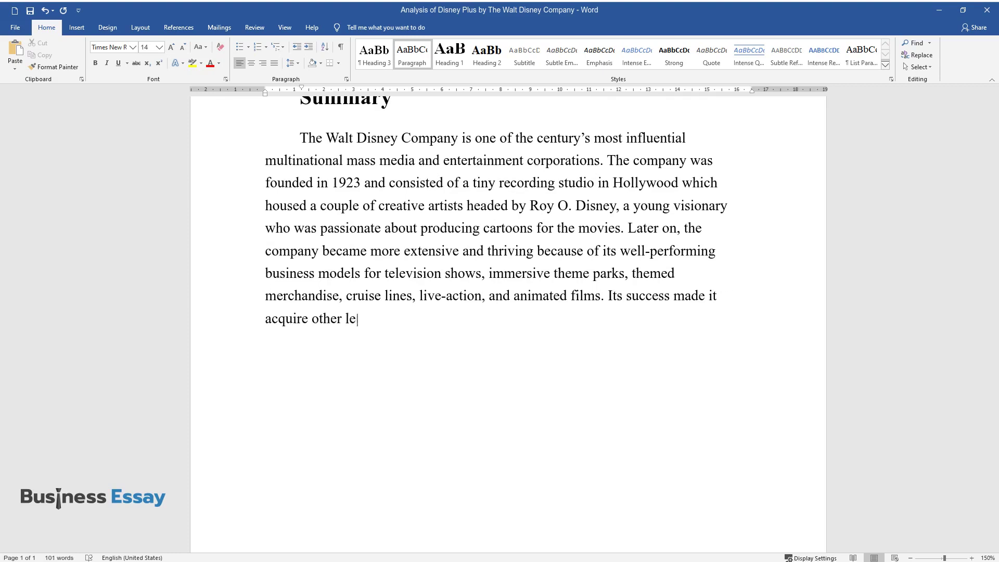
text(ading entertainment companies s)
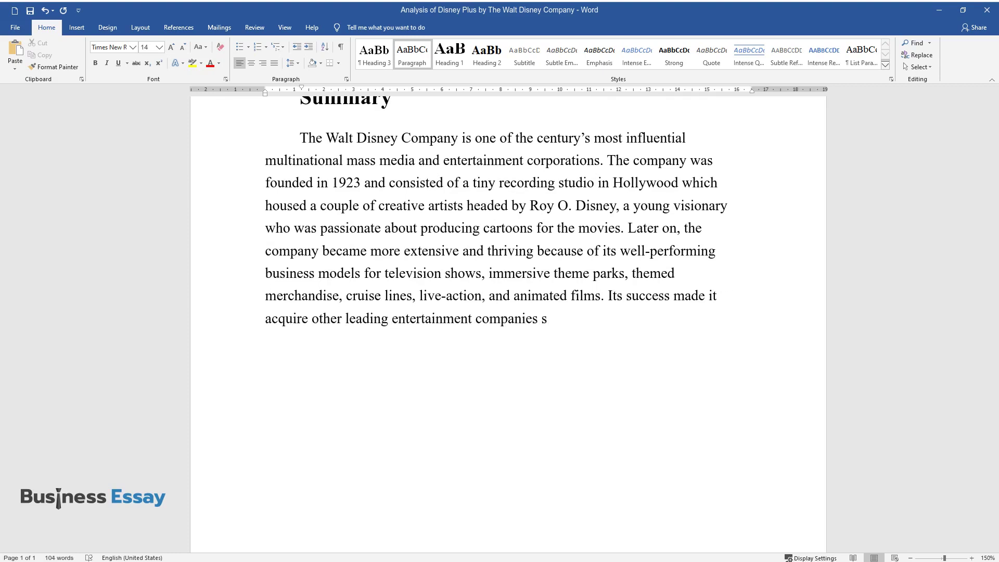
text(uch as ESPN, ABC, Marvel, Lucasfilm, Warner Bros. Pictur)
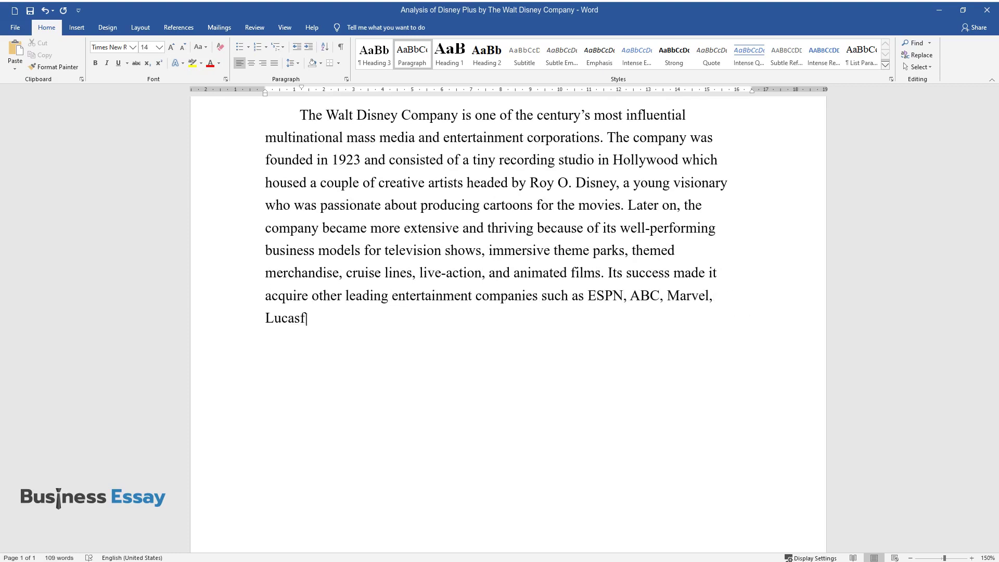
text(es, and )
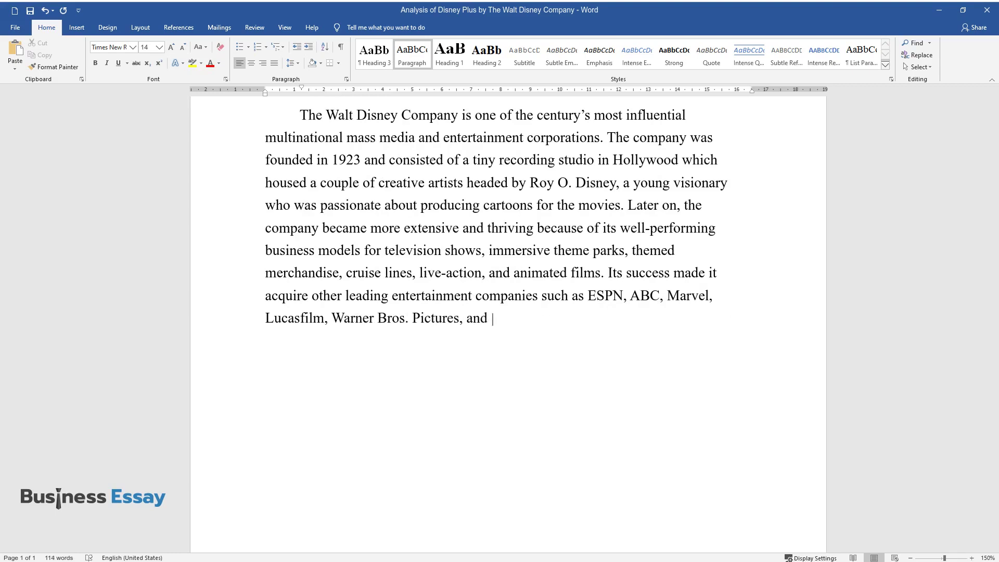
text(recently acquired 21st Century)
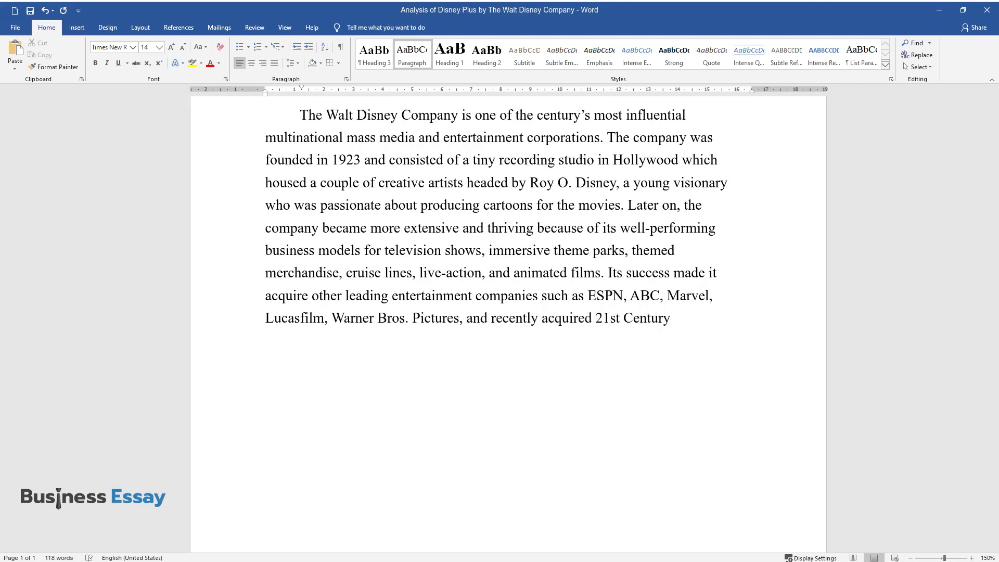
text( Fox. In today's business environ)
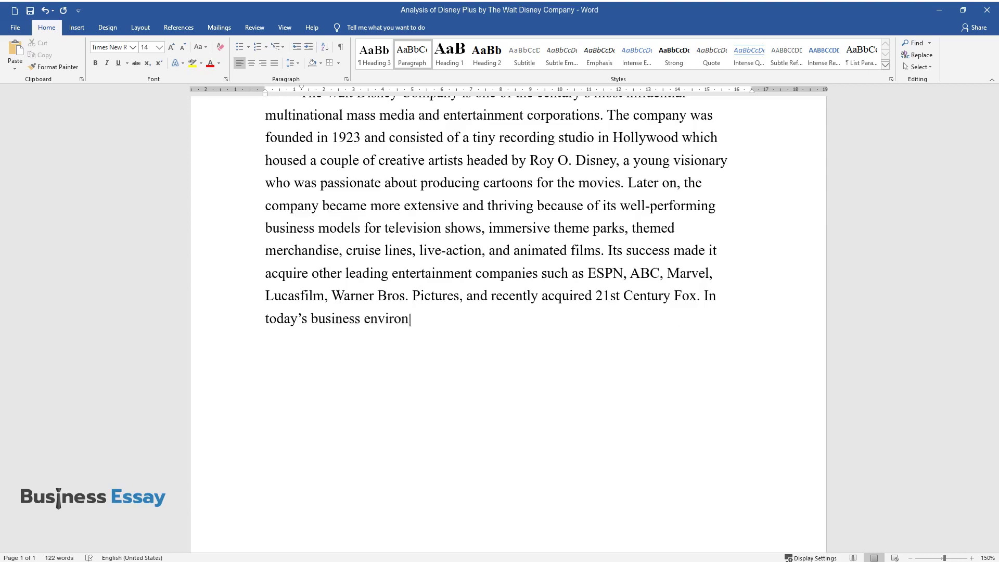
text(ment, Disney’s volume and scope )
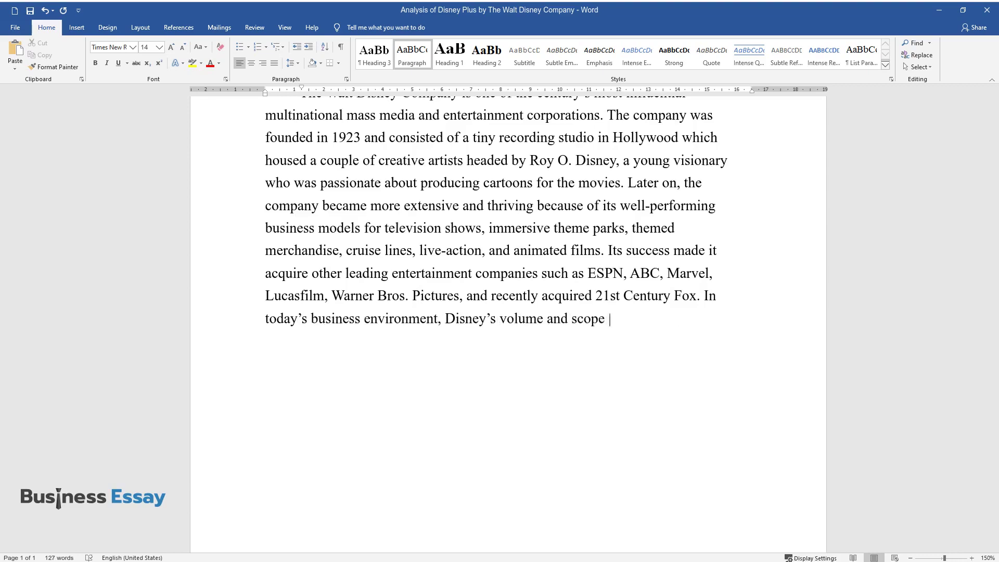
text(of influence are pretty unmatched.)
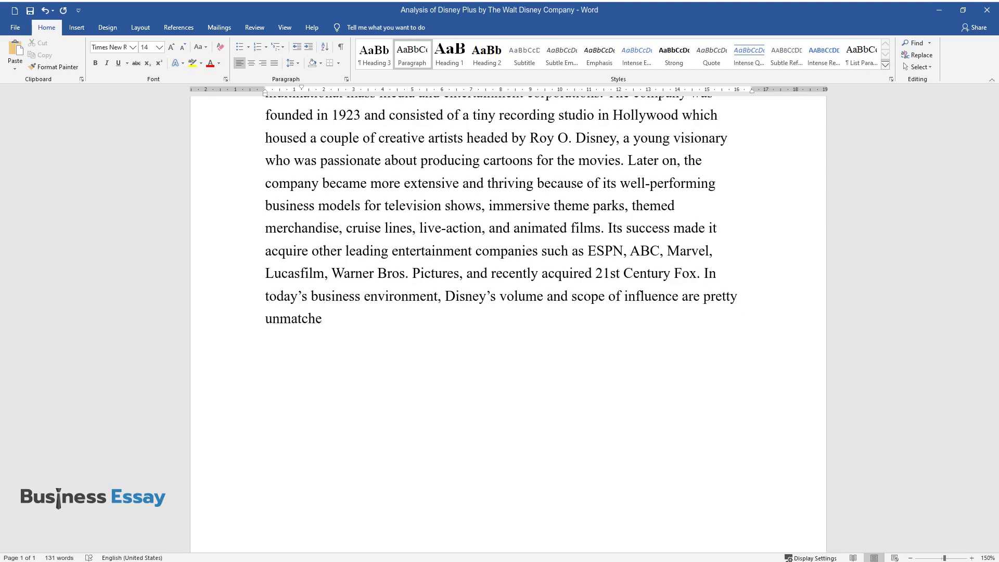
key(Return)
Write the paragraph on the 2019 Disney Plus launch, ending with the paper's PESTEL and 7Ps focus
text(In 201)
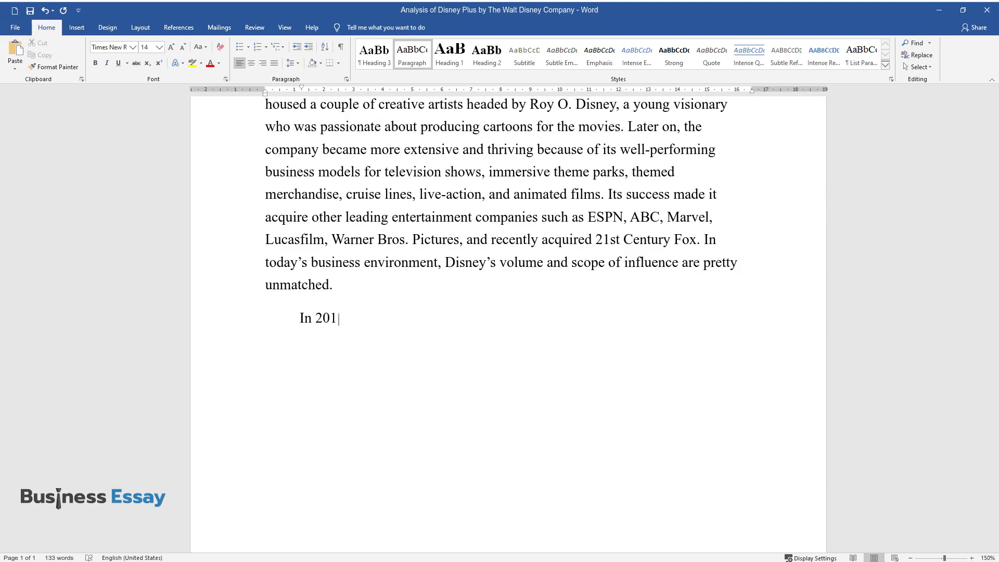
text(9, The Walt Disney Company rele)
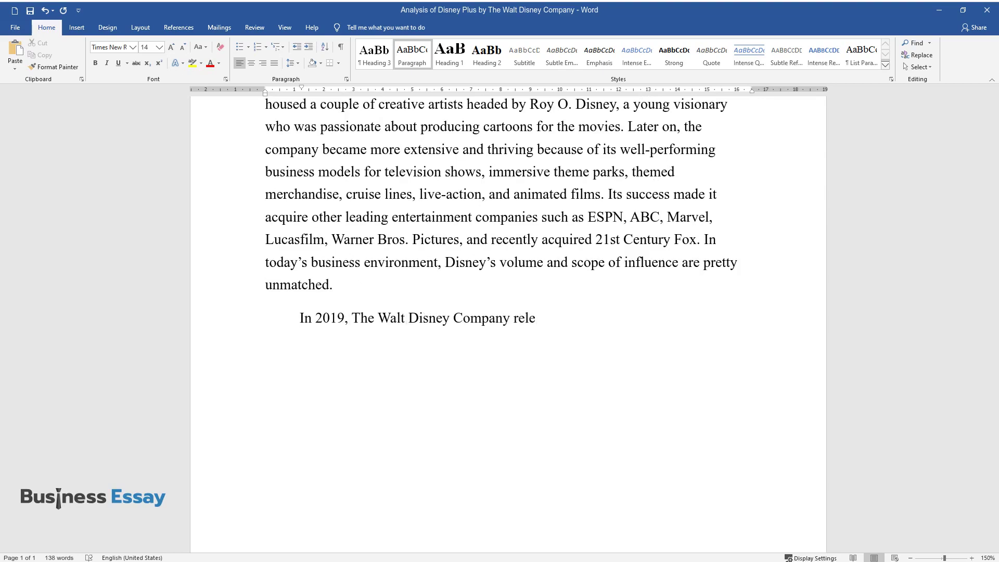
text(ased a new streaming platform,)
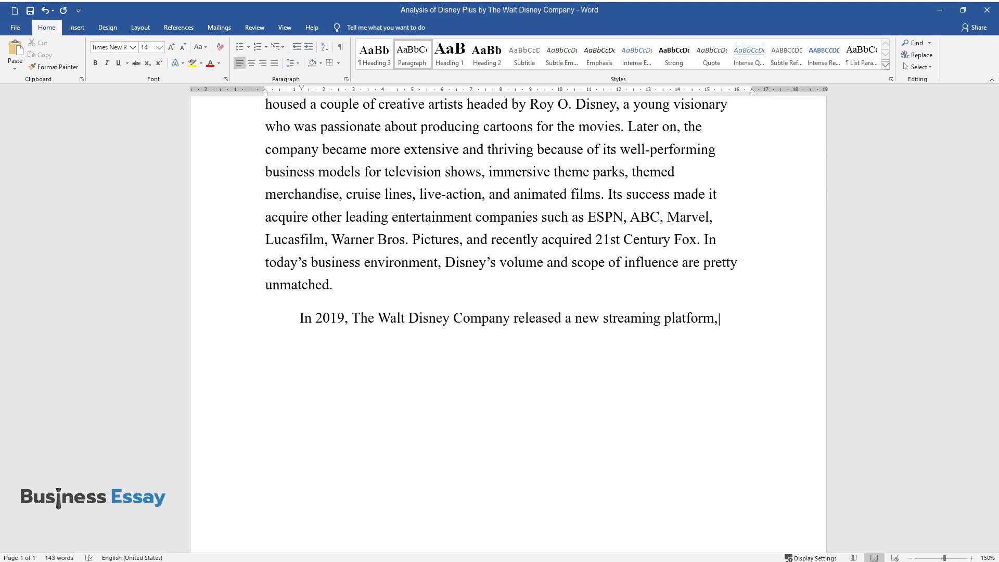
text( Disney Plus. This platform was)
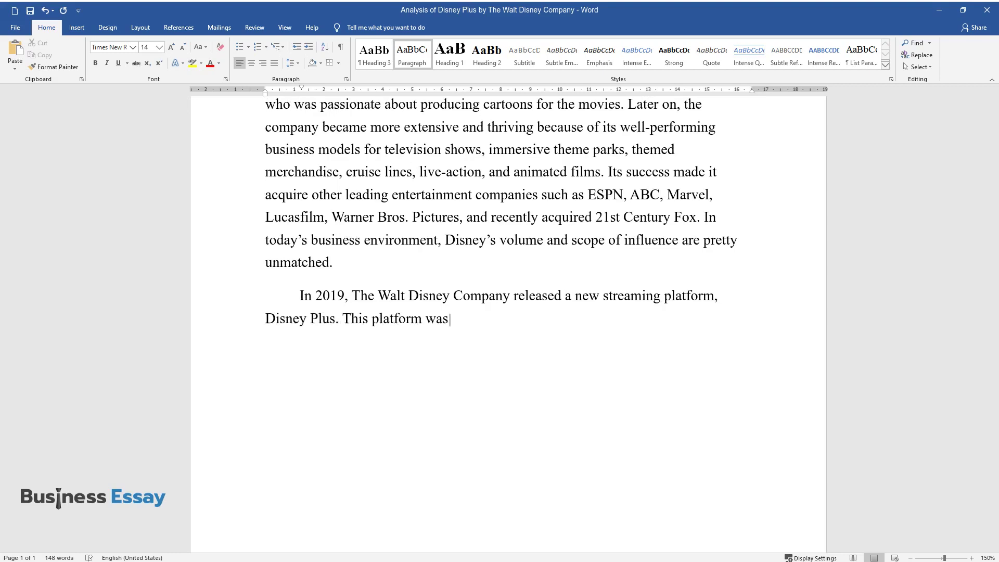
text( majorly focused on making all)
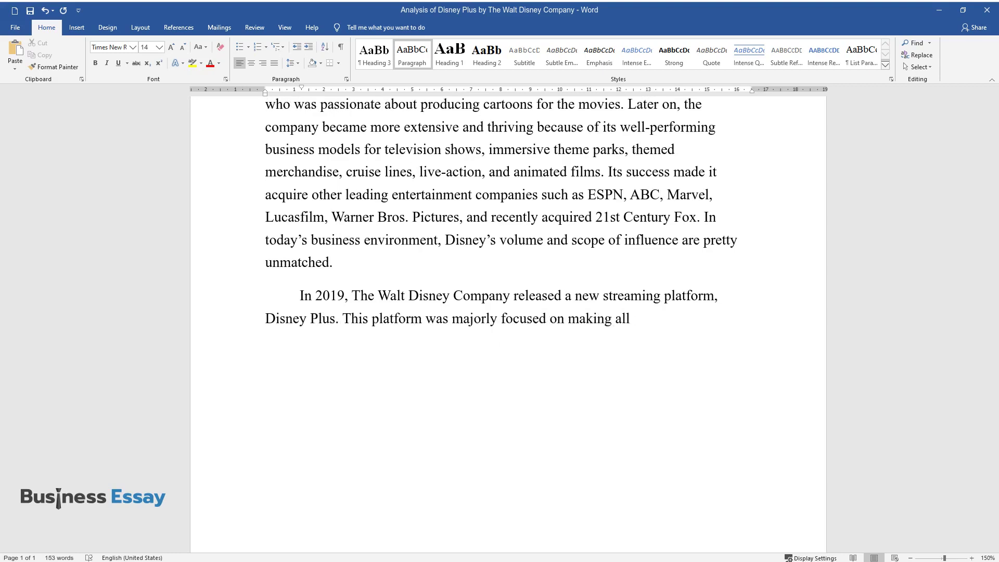
text( shows from Disney and Marvel, N)
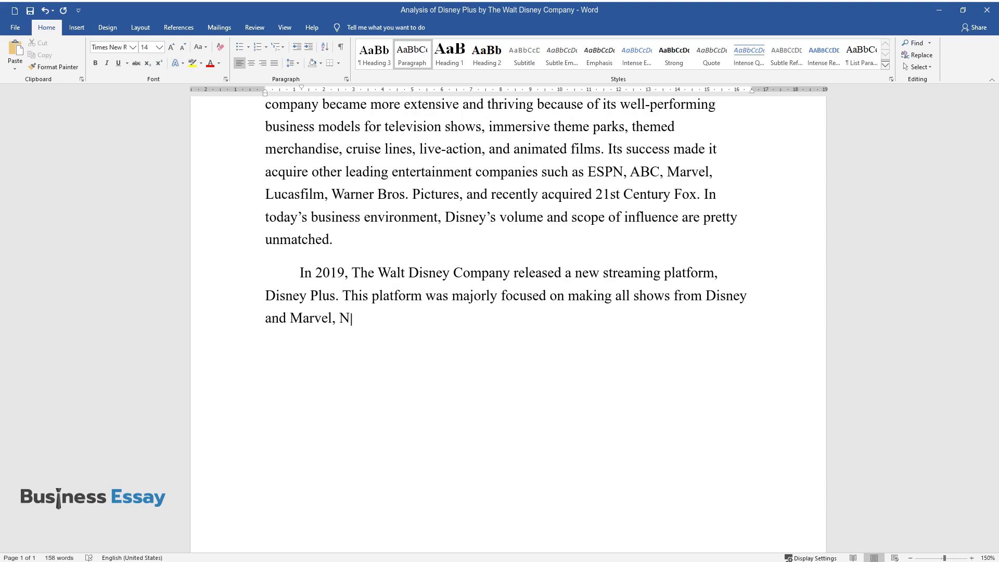
text(ational Geographic, Star Wars,)
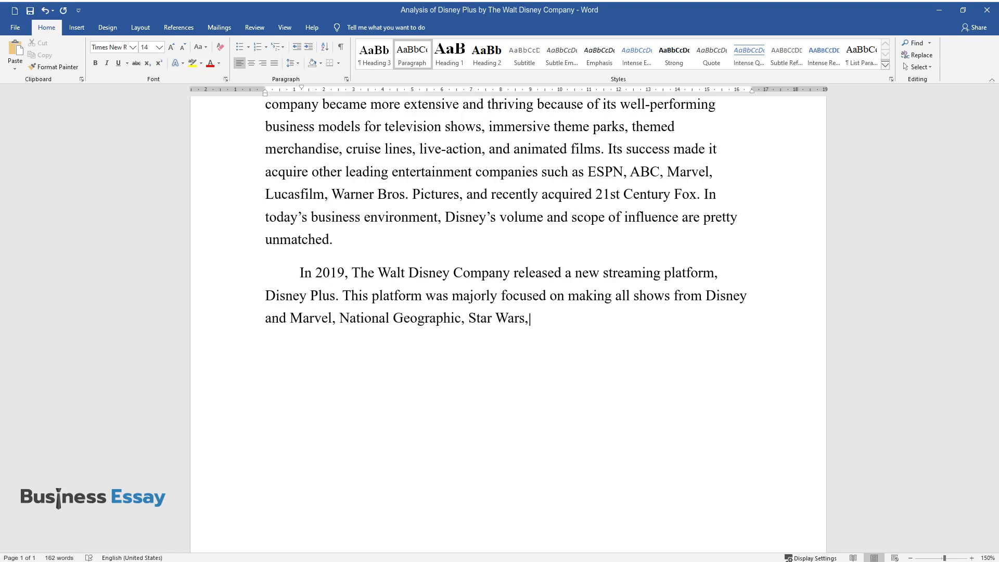
text( and Pixar available to the pub)
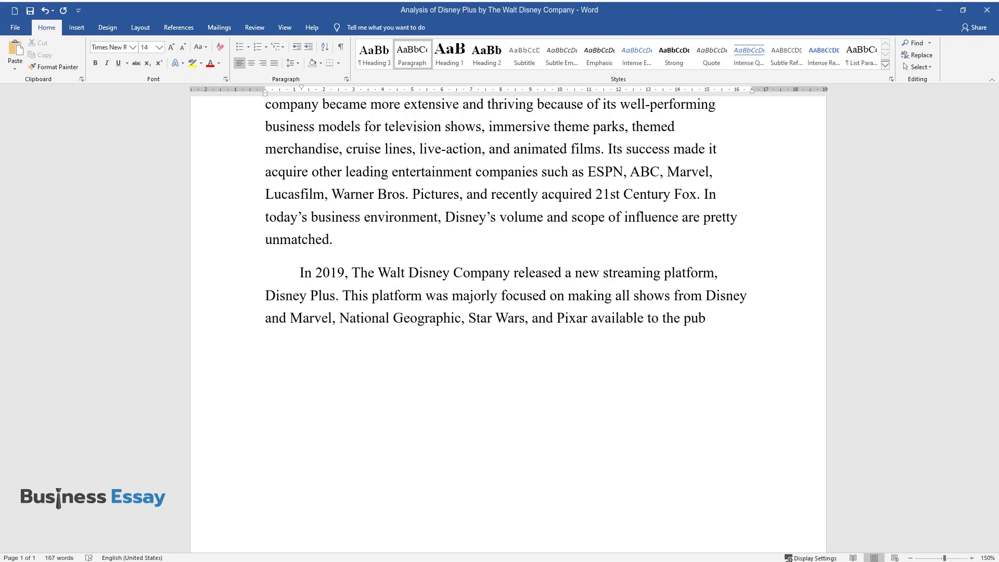
text(lic and accessed from th)
text(e same )
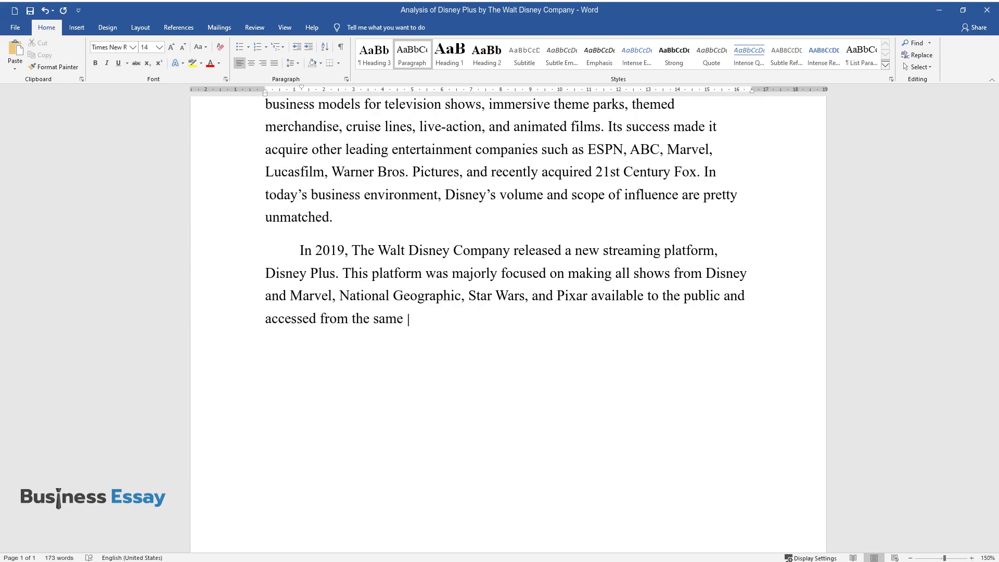
text(platform. After its launch, the)
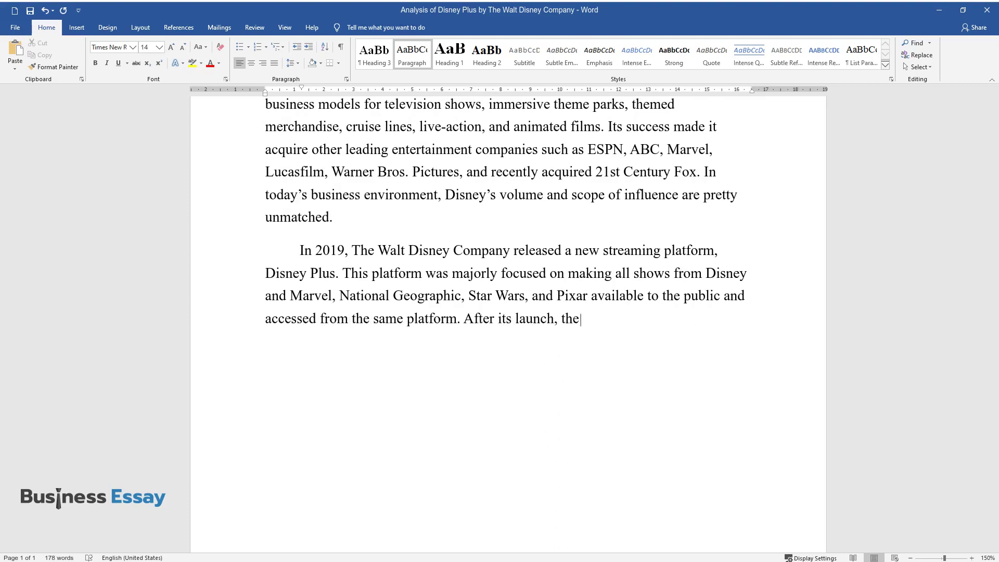
text( subscription-based platform had Disney)
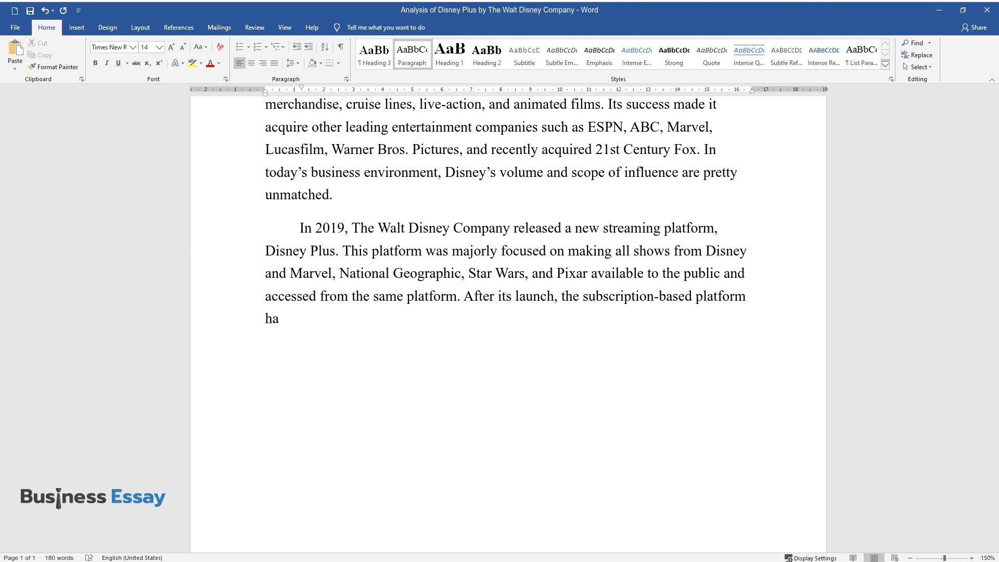
text( Plus originals, 7500 )
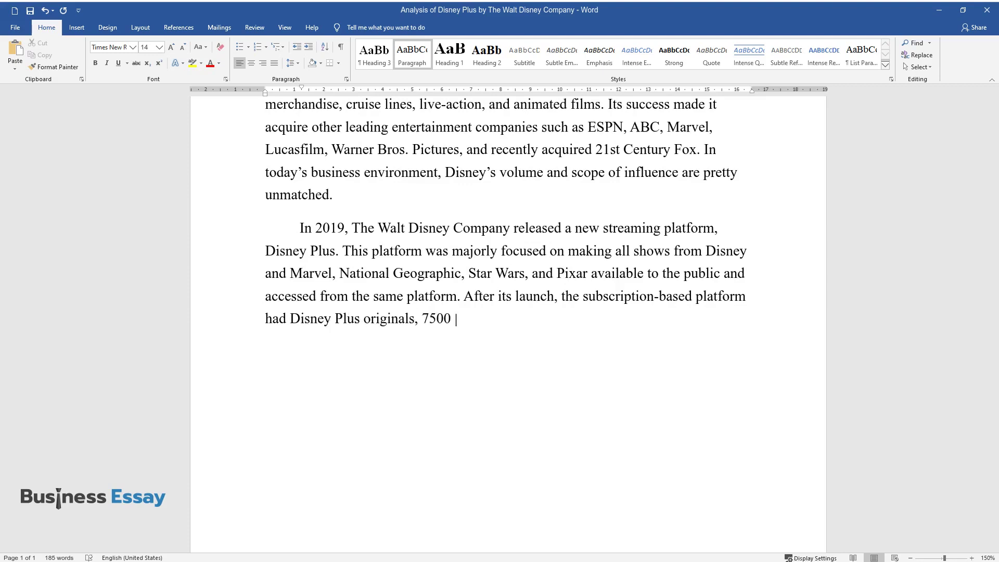
text(television episodes, and 500 fi)
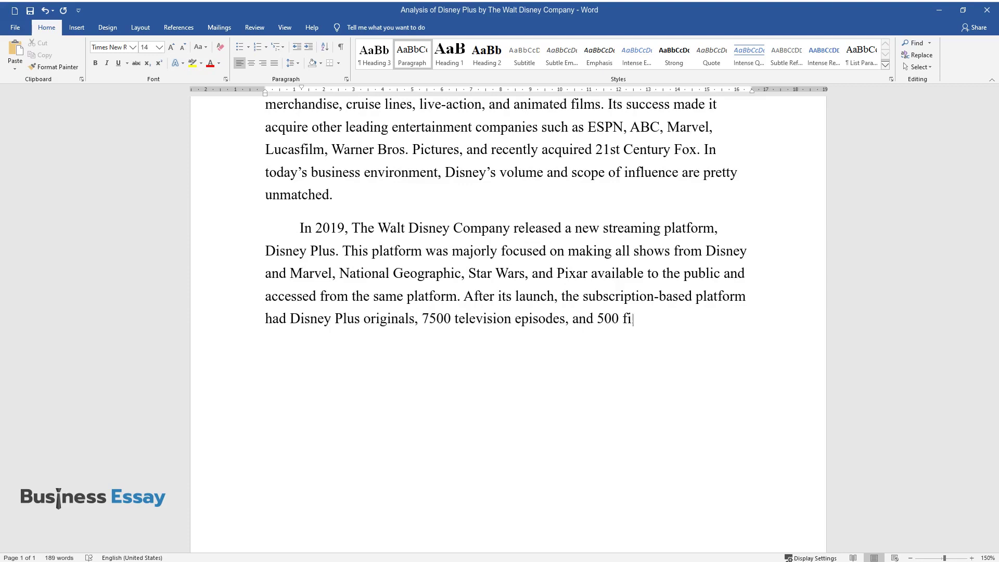
text(lms of original Disney content.)
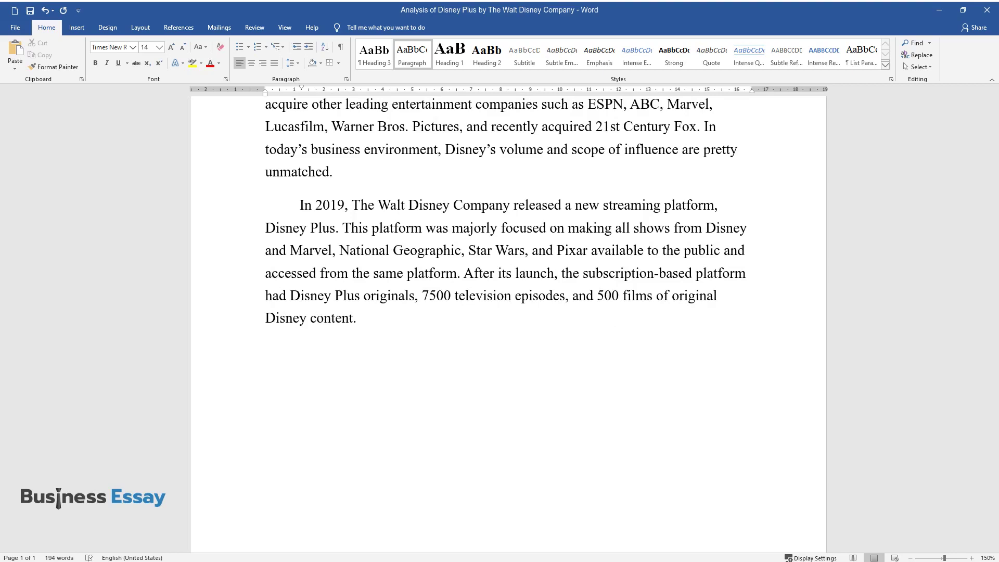
text(oduction of the D)
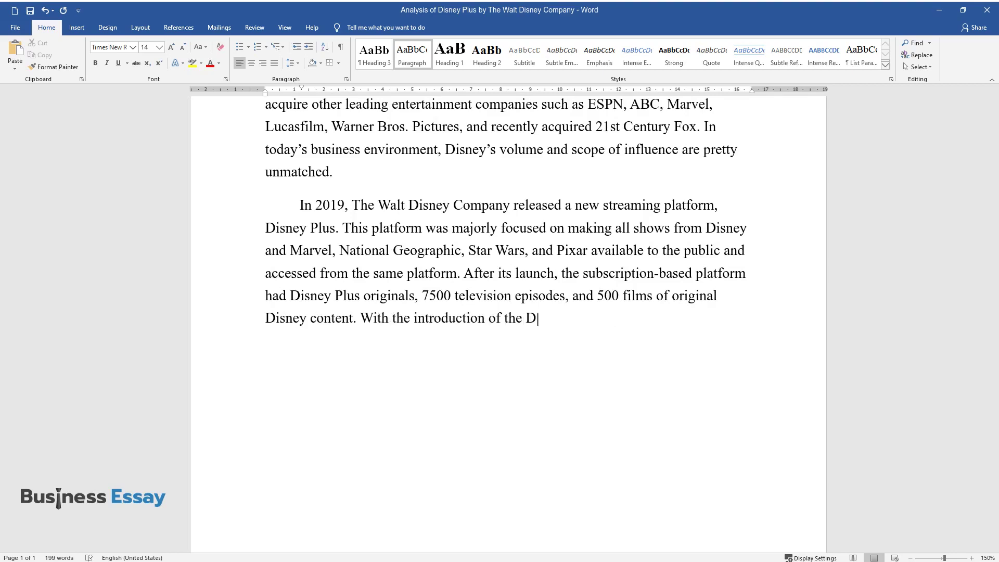
text(isney Plus platform, several e)
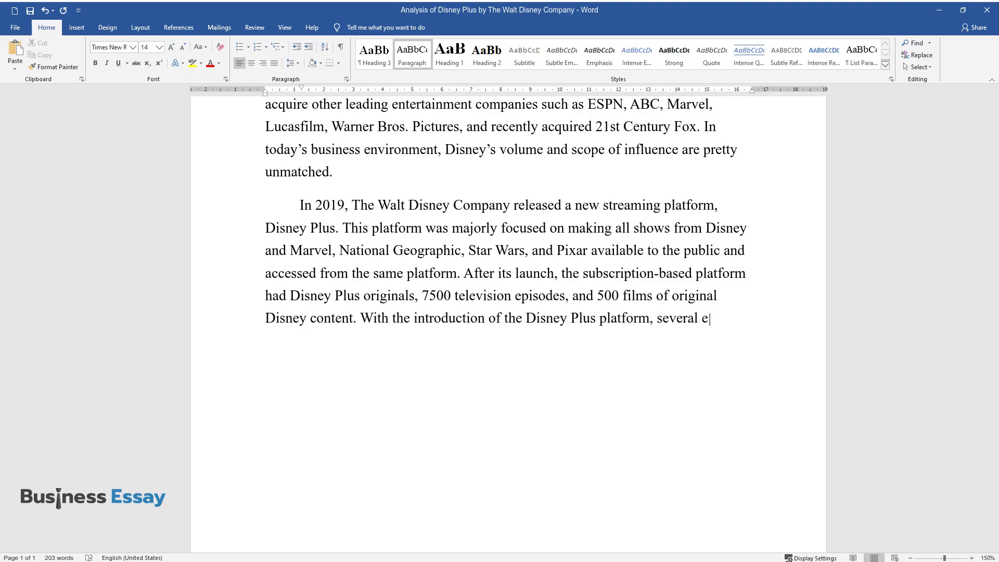
text(xternal and internal factors ha)
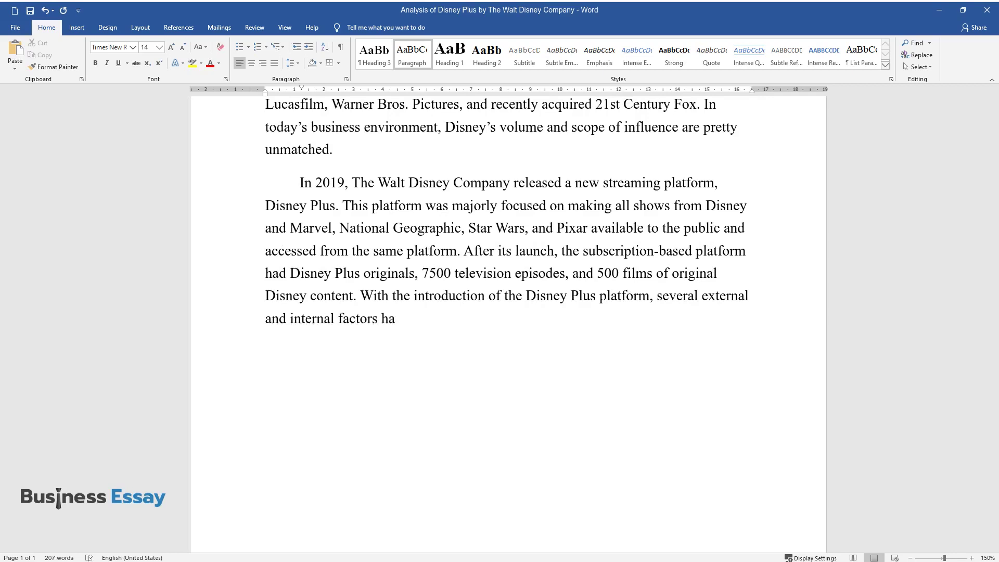
text(ve affected its ultimate succes)
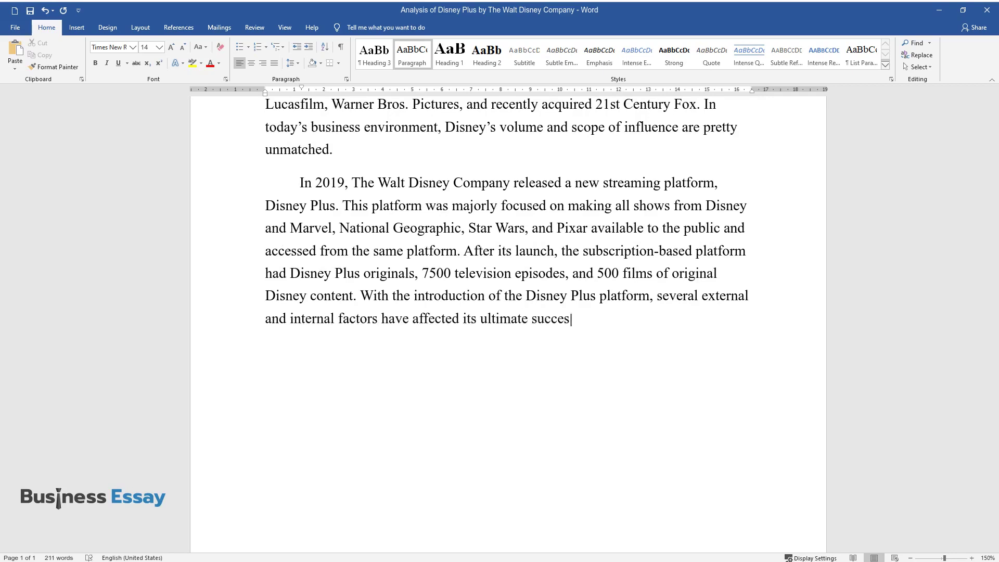
text(s. They are also important when it comes to making ma)
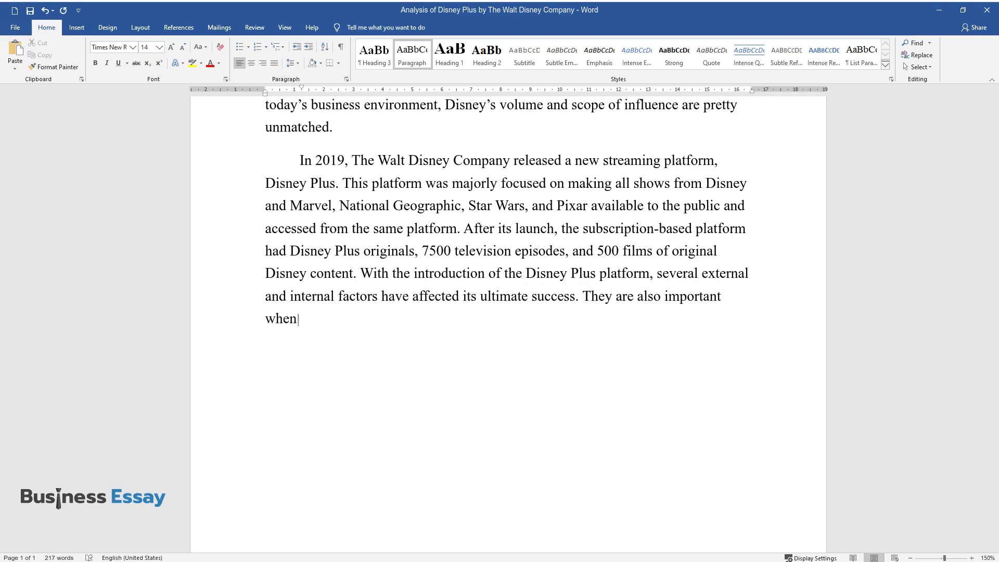
text(jor busi)
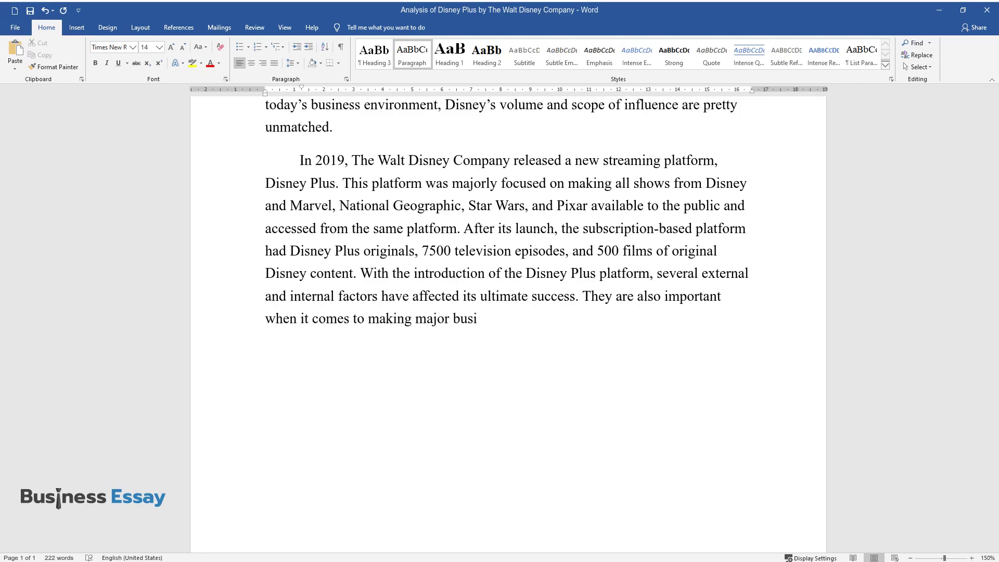
text(ness decisions. Therefore, this)
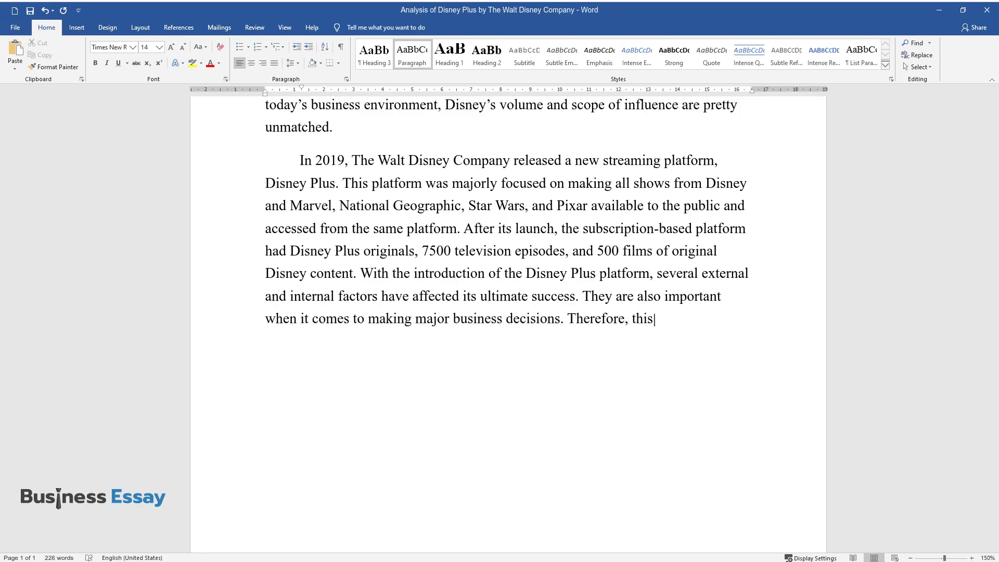
text( paper will look at Disney Plus)
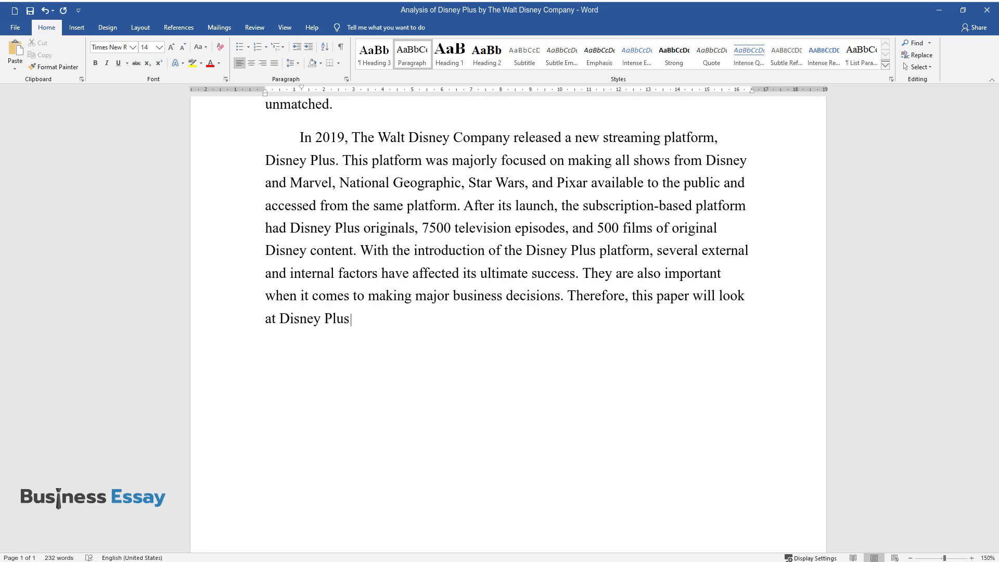
text( PESTEL analysis and the compan)
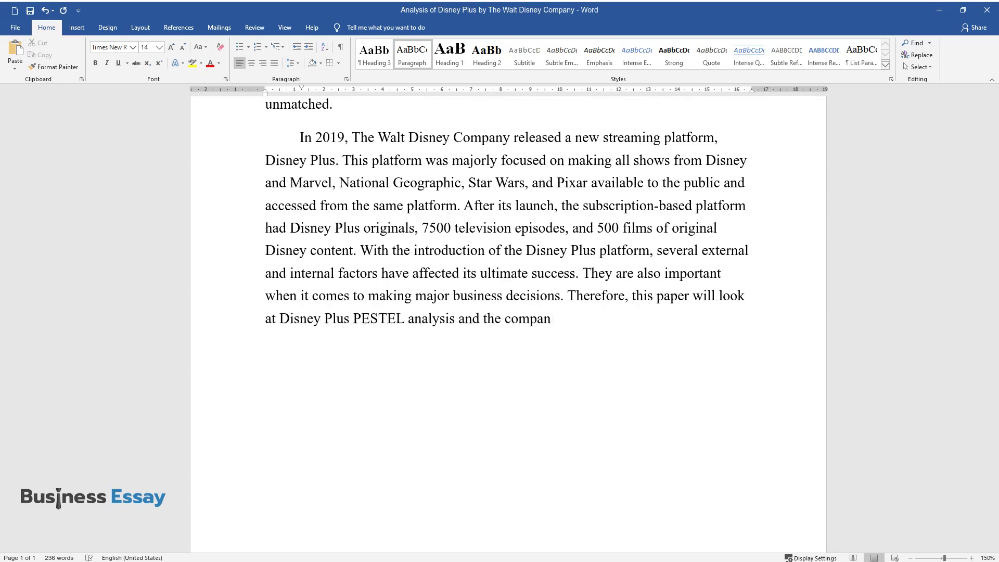
text(ies' new marketing mix recommendations)
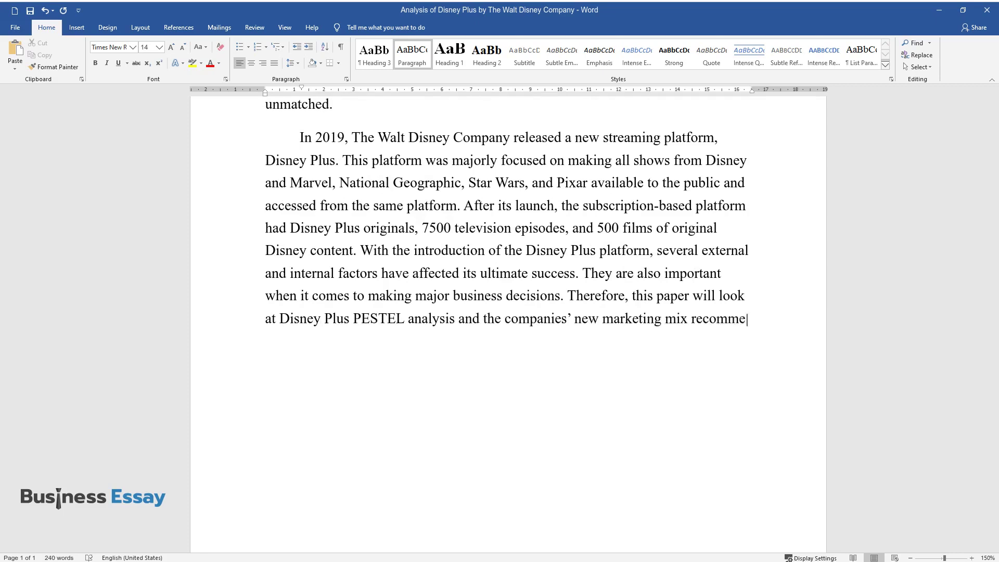
text( and changes to 7Ps.)
key(Return)
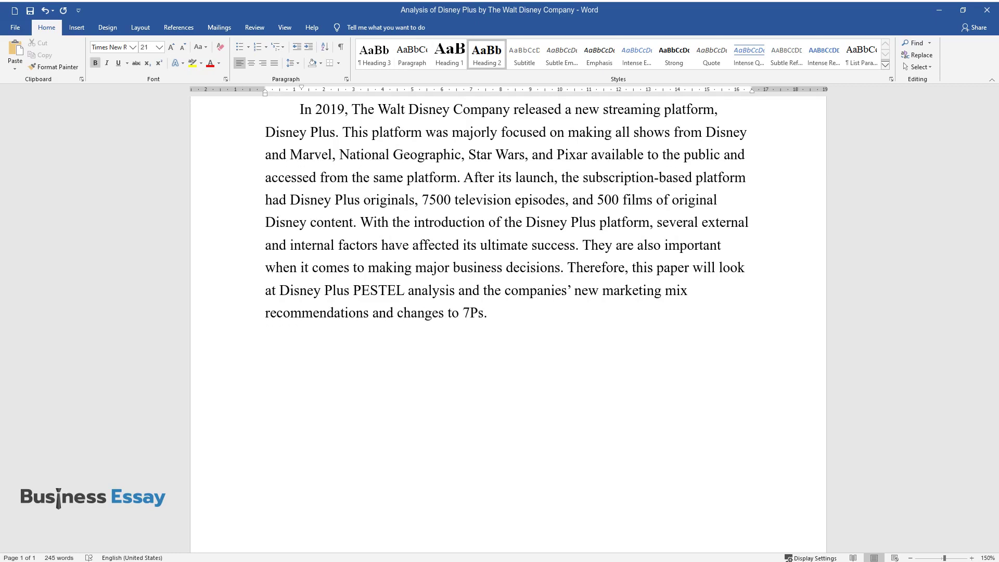
Add the 'Disney Plus PESTEL Analysis' heading, a 'Political Factors' subheading, and its paragraph on the launch's political timing
text(Disney Plus P)
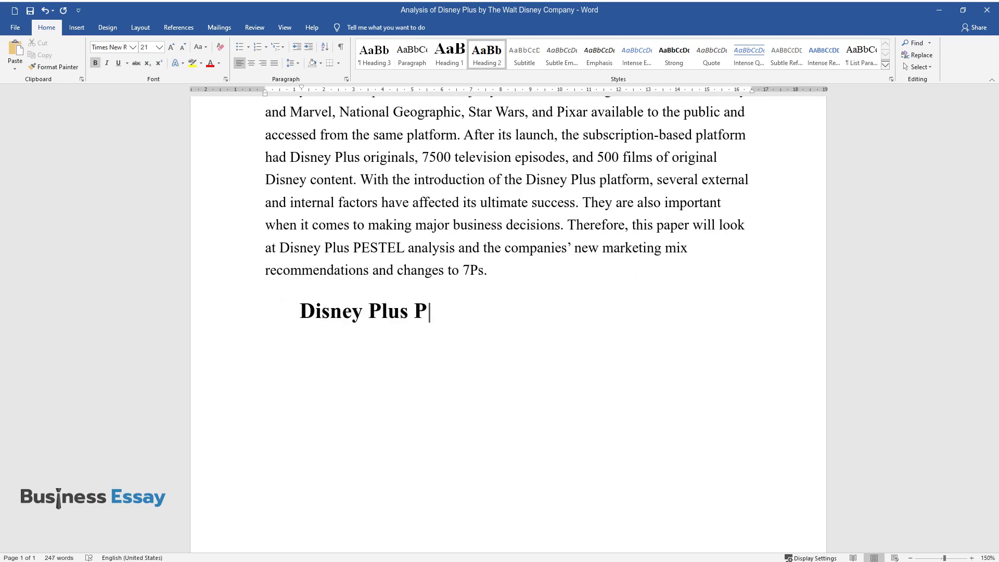
text(ESTEL Analysis)
key(Return)
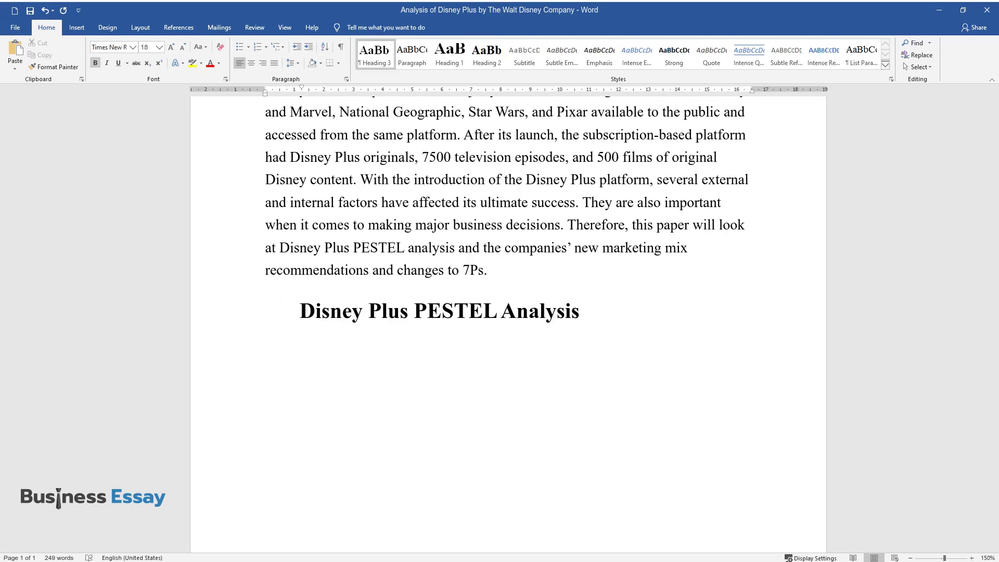
text(Political Factors)
key(Return)
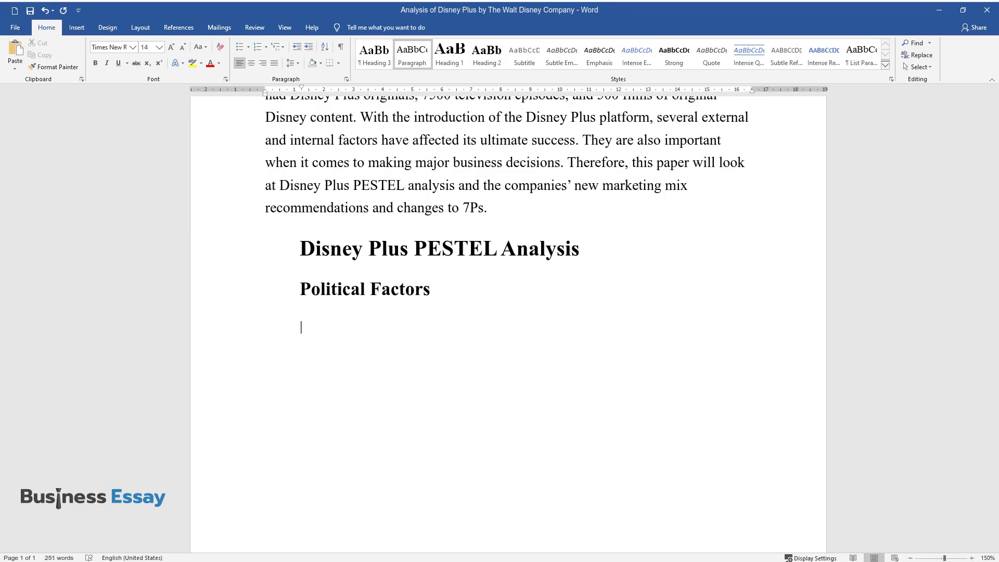
text(The release of the)
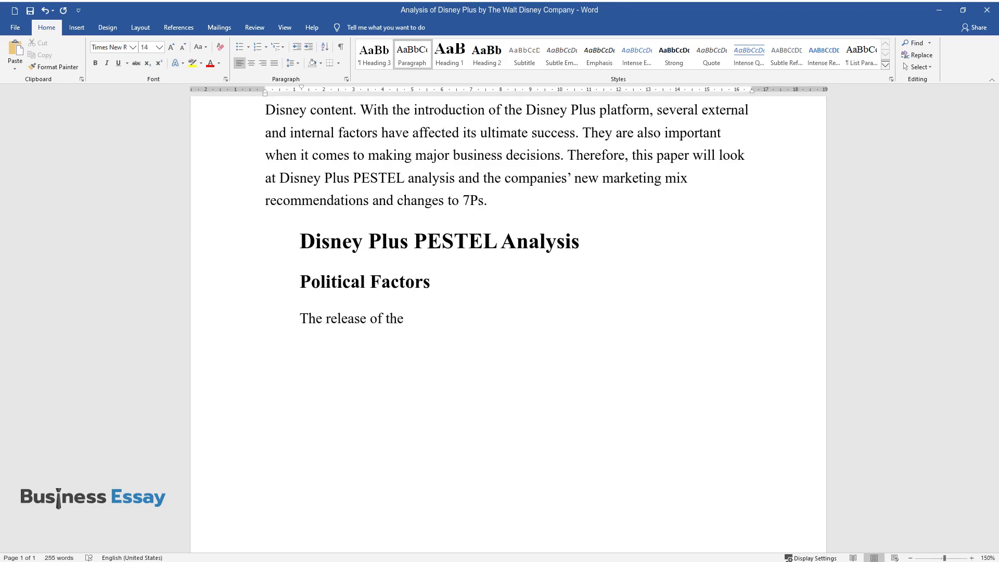
text( Disney Plus platform took place at)
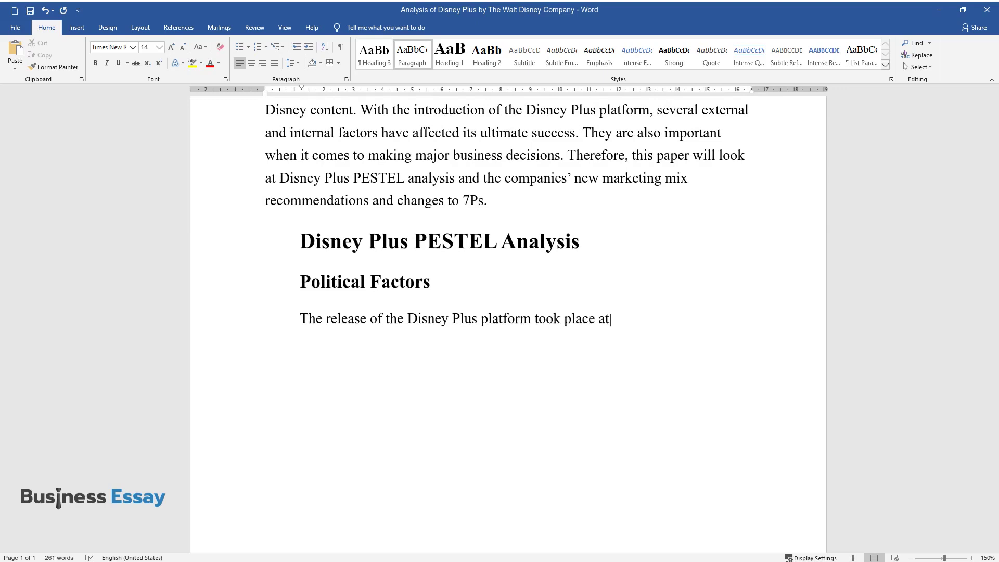
text( a rapidly moving and exci)
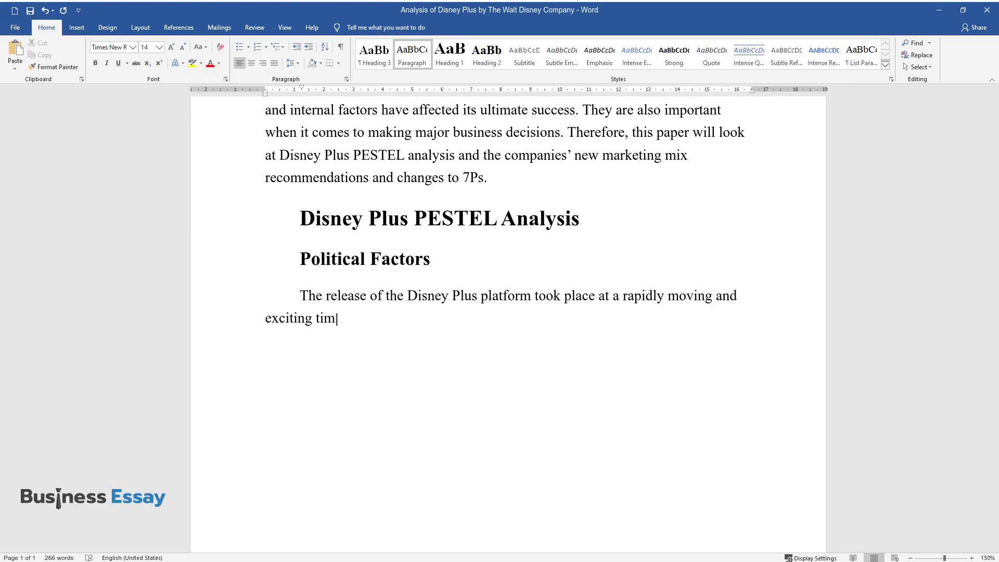
text(ting time in political history. Even though)
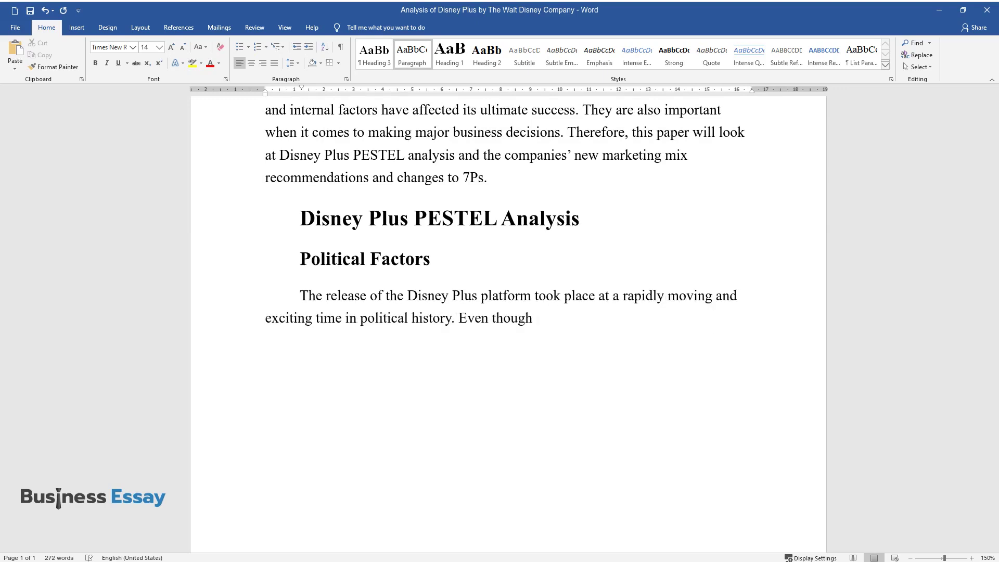
text( pol)
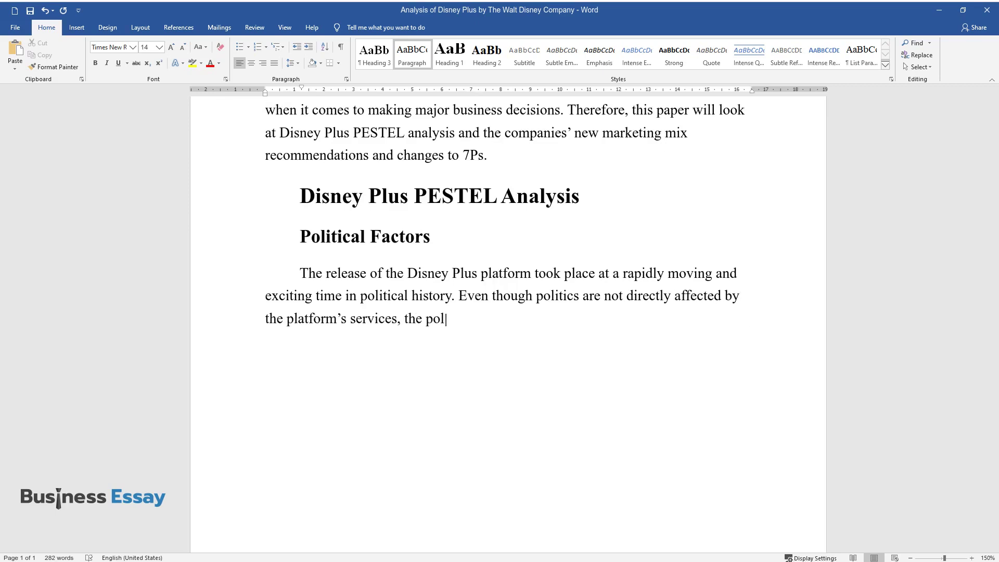
text(itics are not directly affected by the platform's services, the political environment does indirectly)
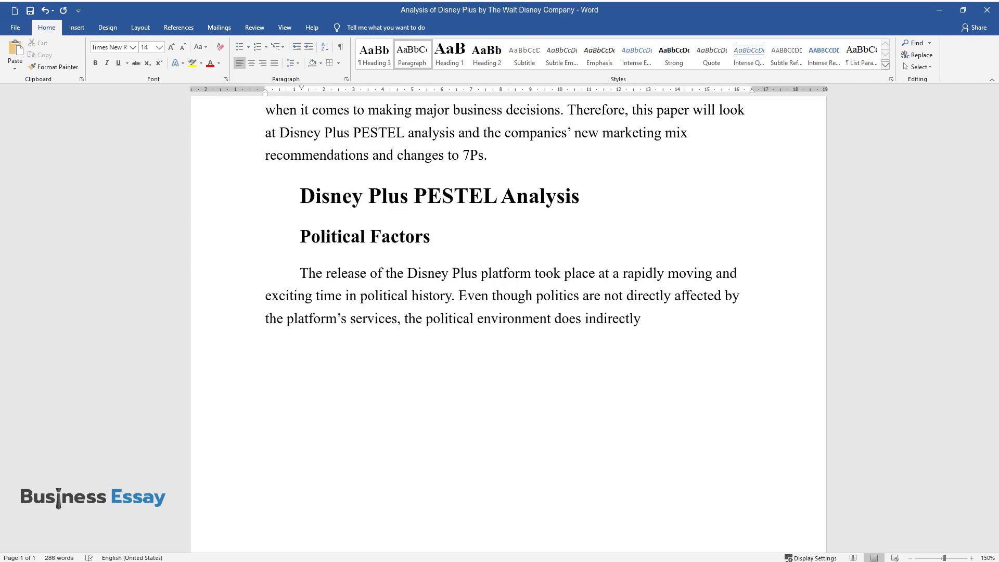
text( affect growing businesses in today's world. Any business need)
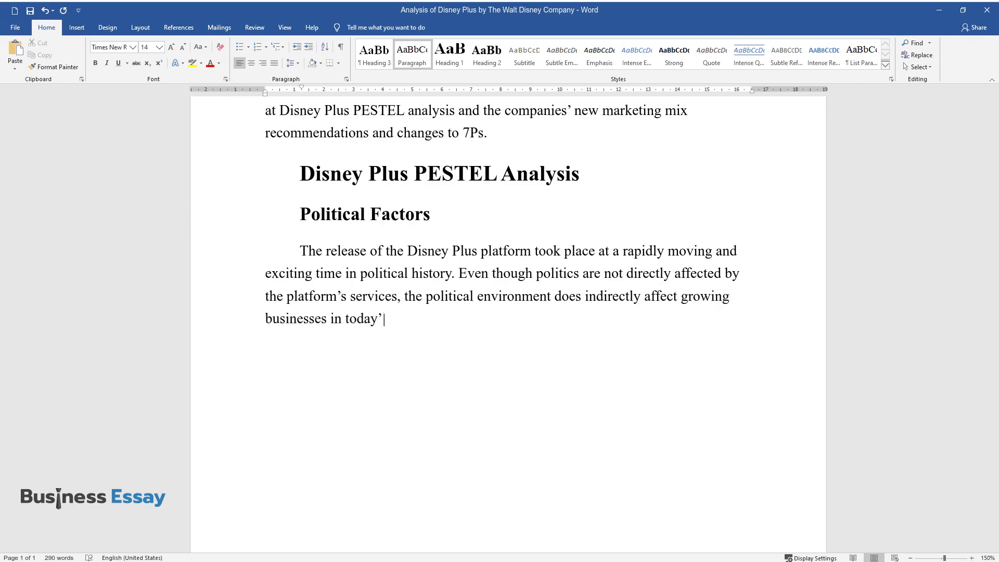
text(s to consi)
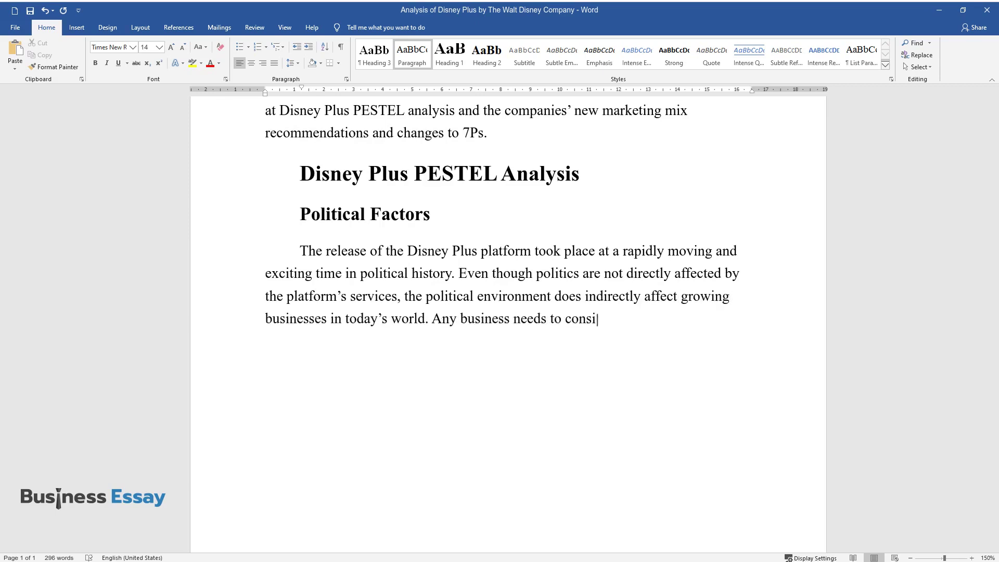
text(der the current state of the political unre)
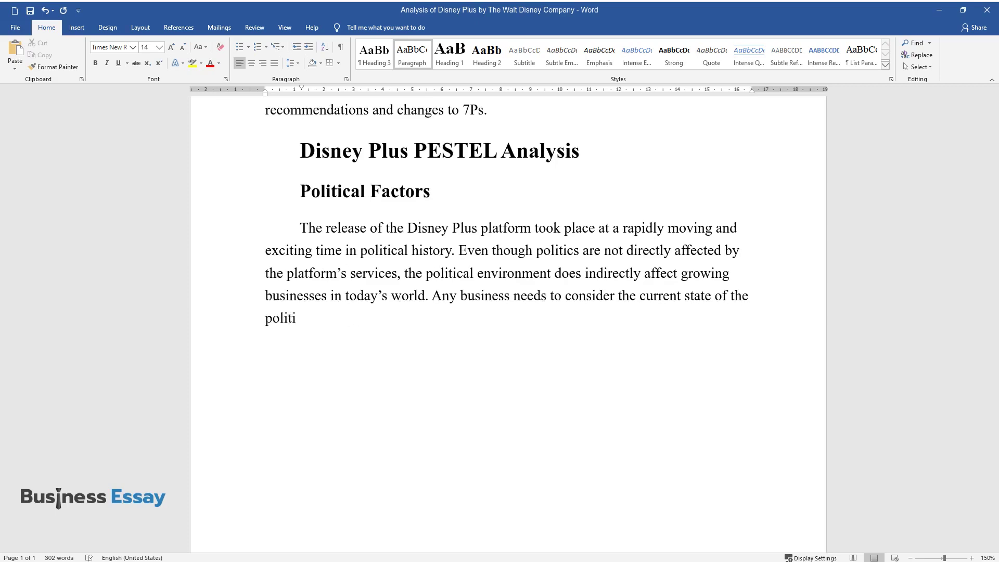
text(st of a country before laun)
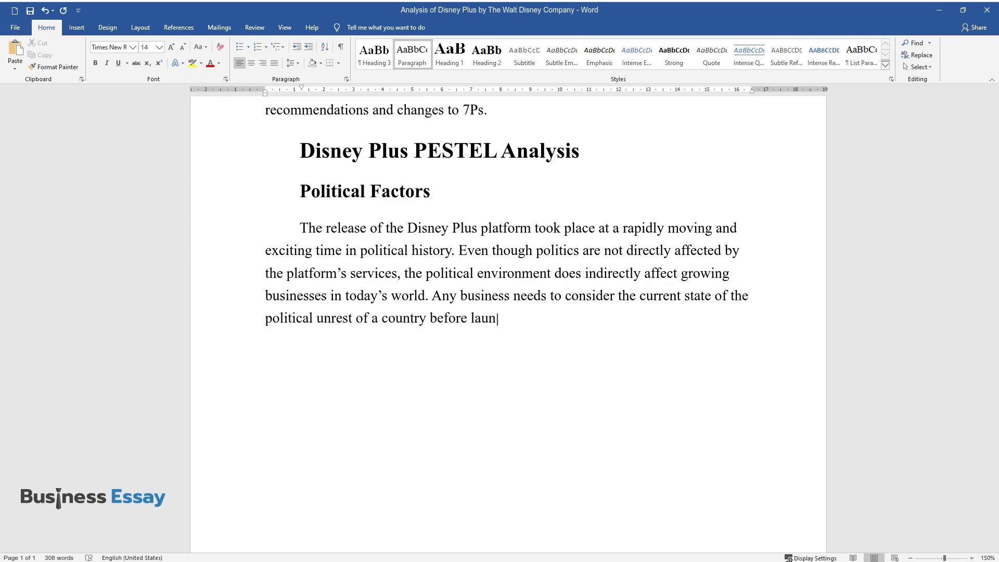
text(ching any new product to avoid losses.)
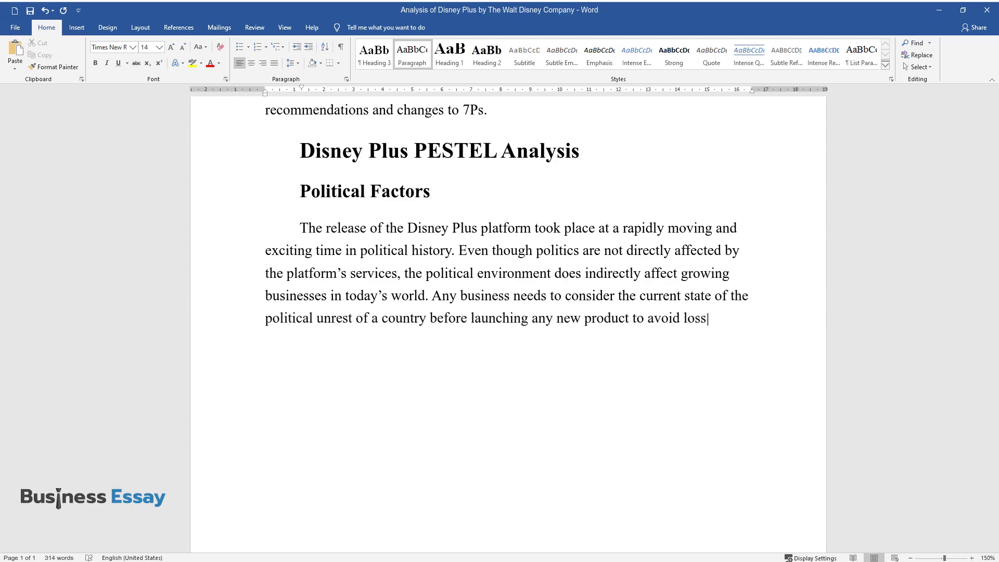
key(Return)
Add an 'Economic Factors' heading with a paragraph on pricing, 2019 economic conditions and COVID-19 unsubscribing
text(Economic Factors)
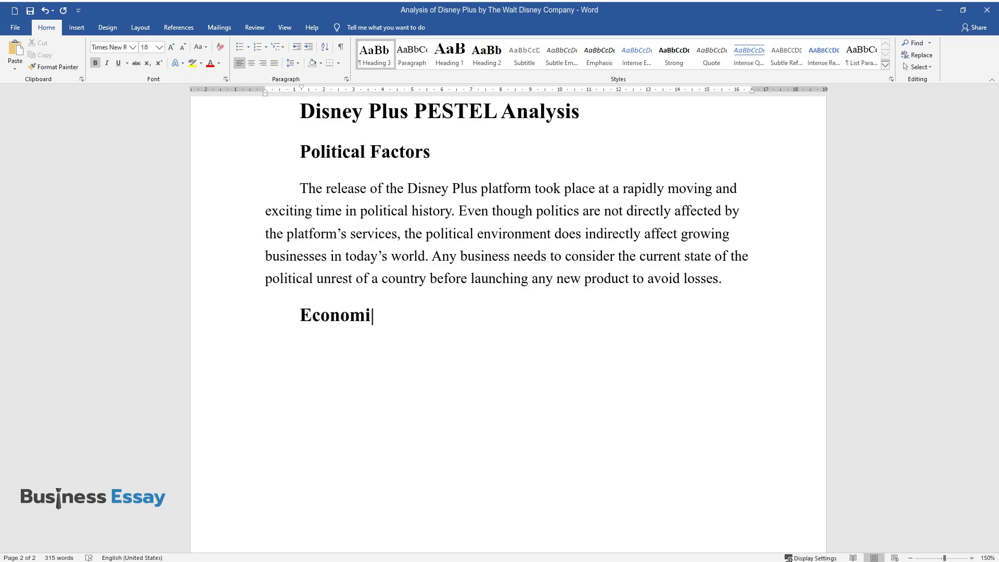
key(Return)
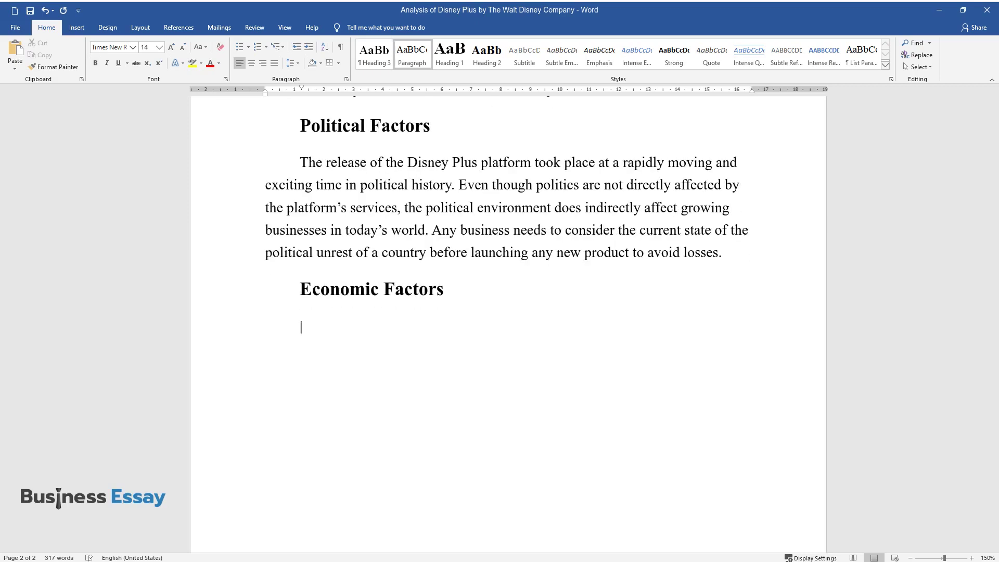
text(It was important for the Wa)
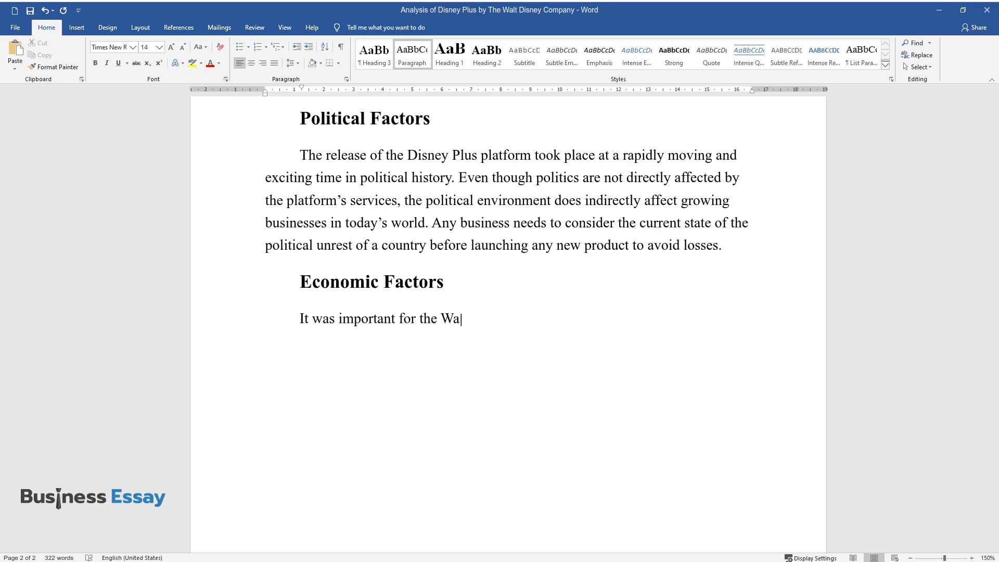
text(lt Disney Company to consider th)
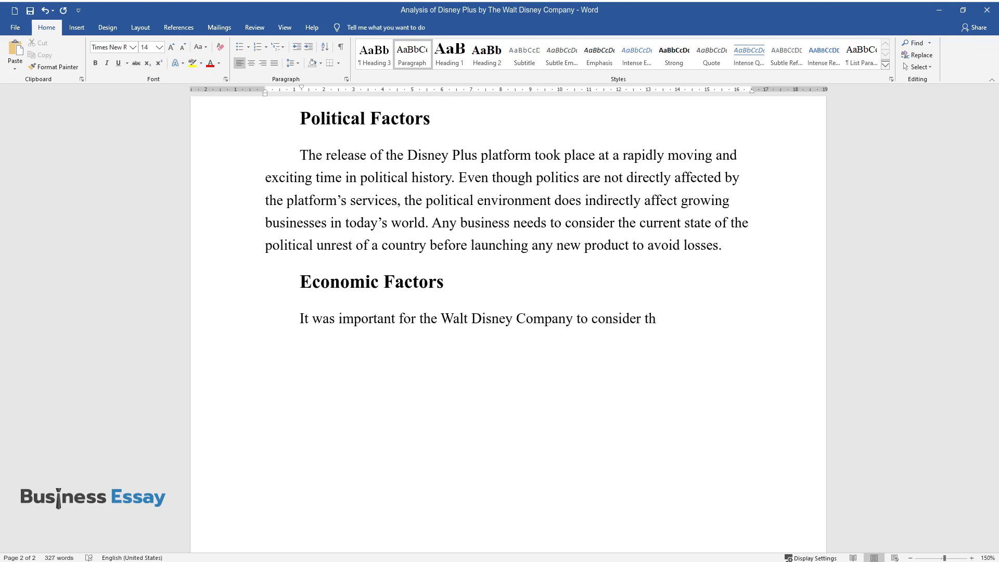
text(e pricing, timing, and marketing)
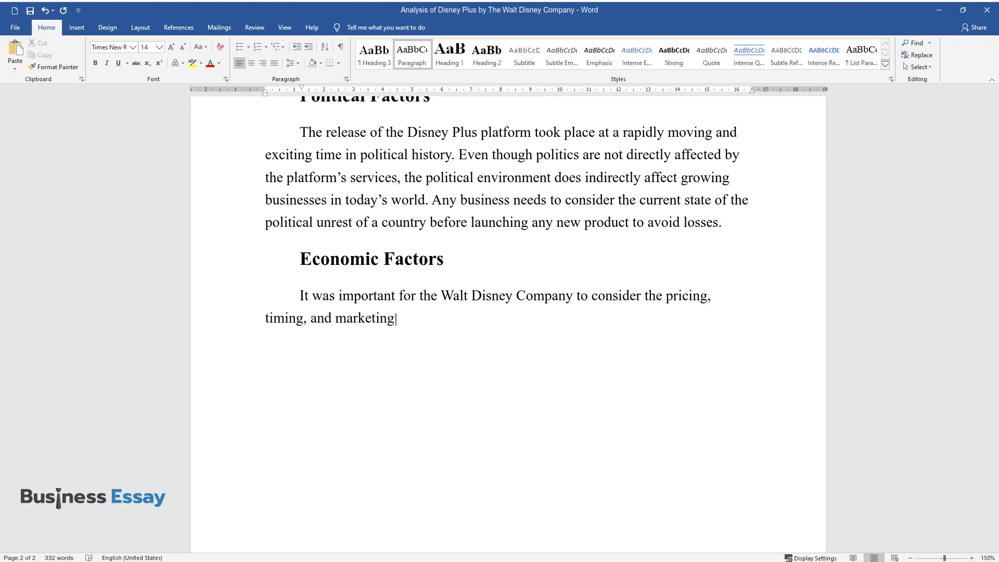
text( of Disney Plus. In 2019, before)
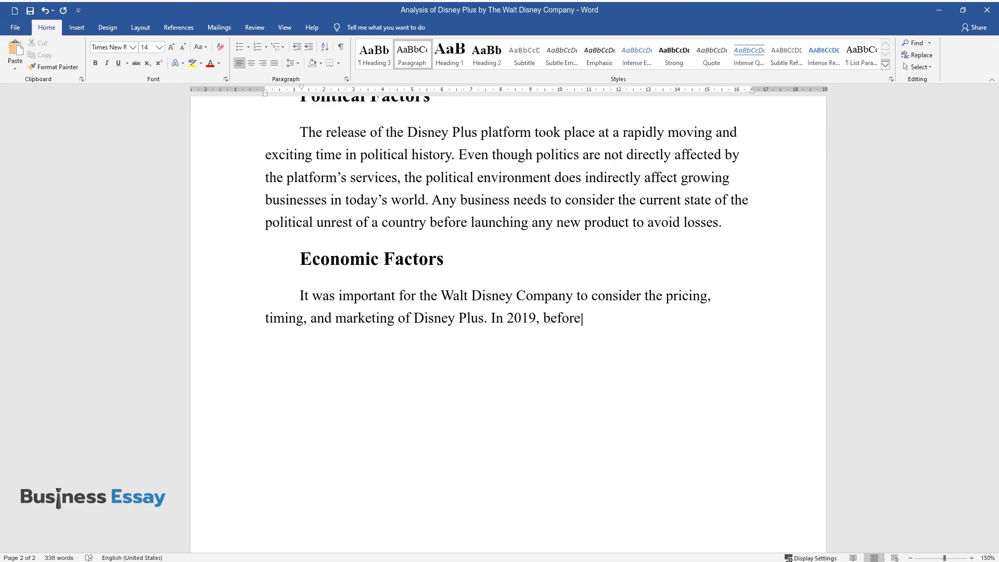
text( the launch of Disney Plus, the U)
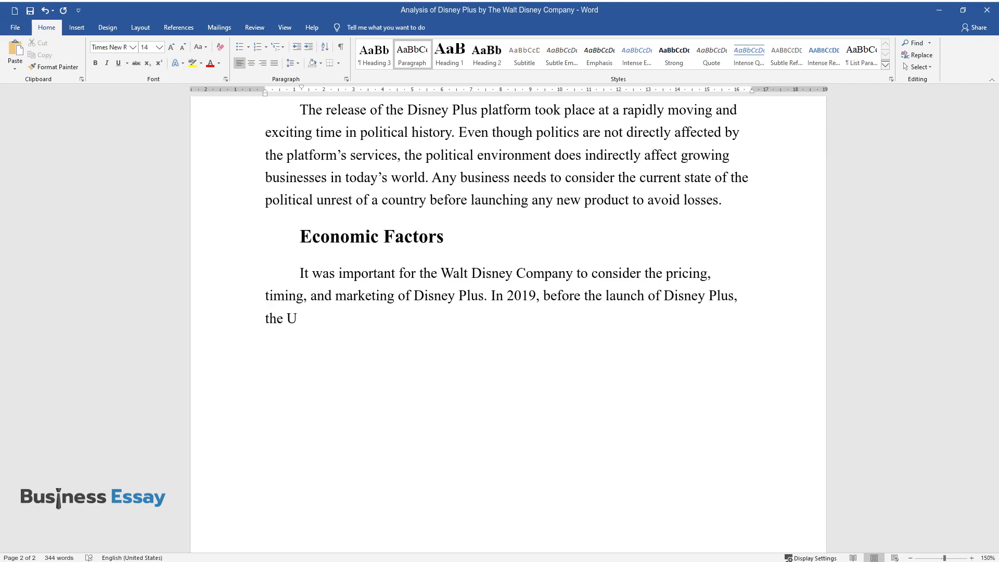
text(nited States economic environme)
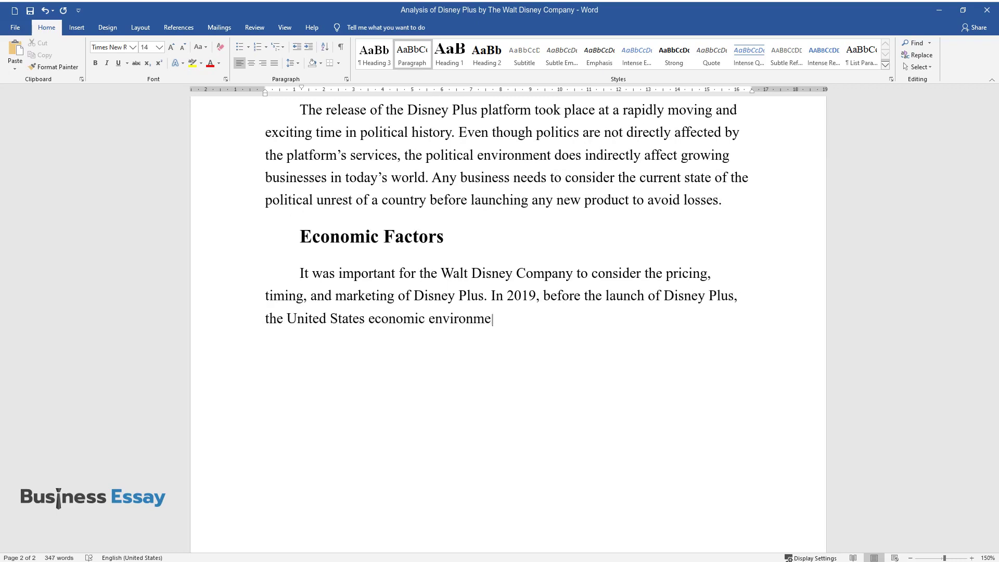
text(nt was facing increased consumer )
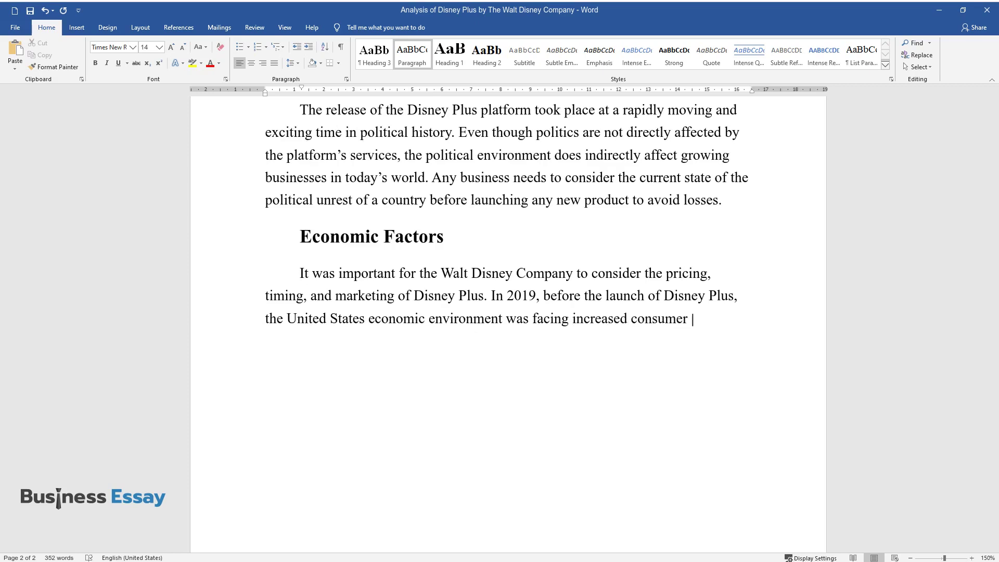
text(confidence in the dollar and low)
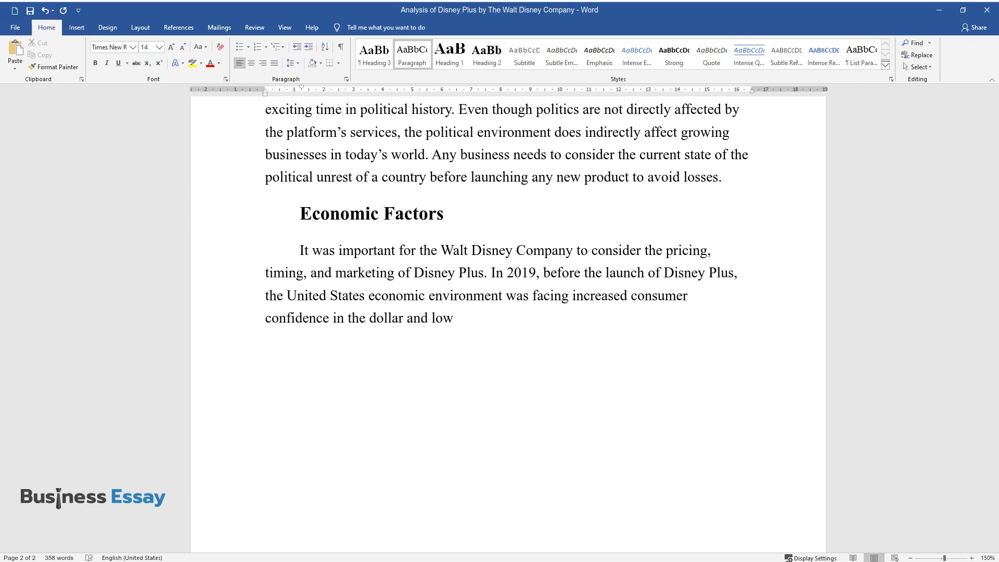
text( unemployment for its citizens. A)
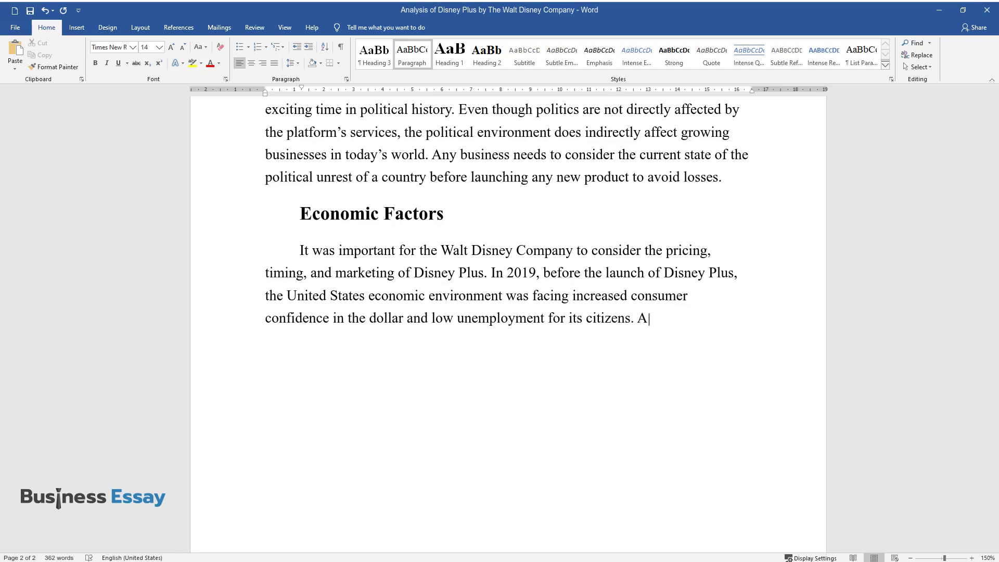
text(ccording to the United States Economic O)
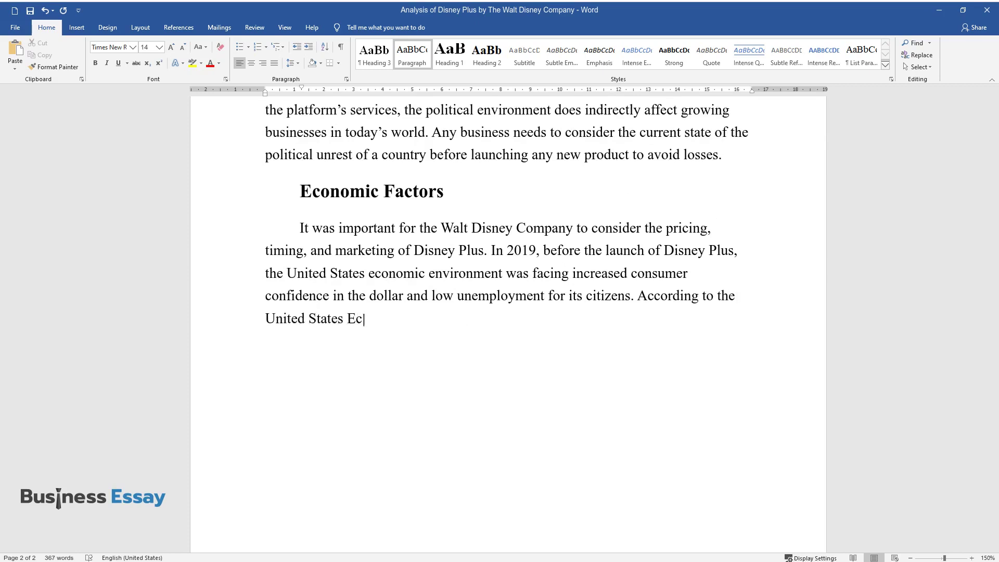
text(utlook, the unemployment)
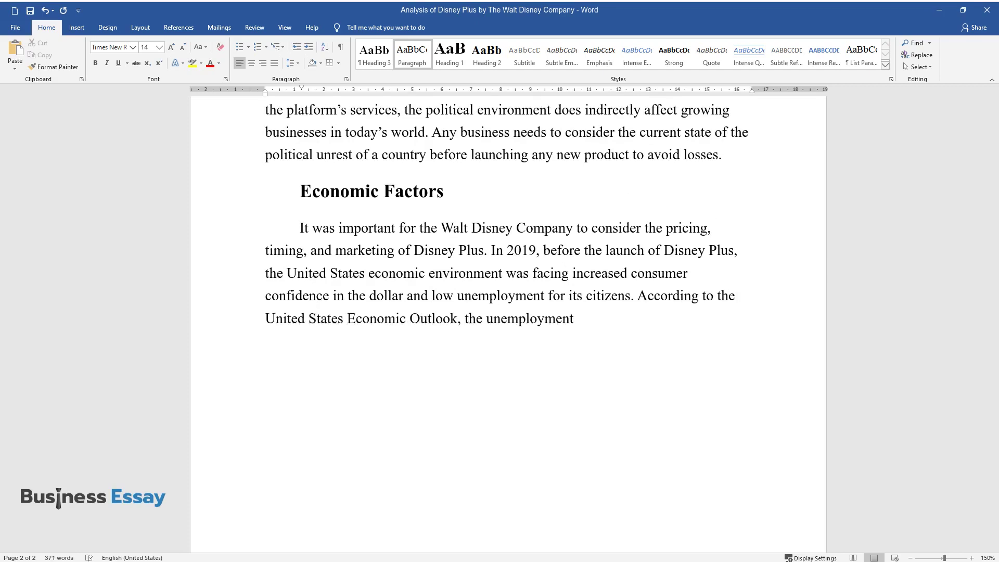
text( rate was at 3.7%, the lowest in history. With so)
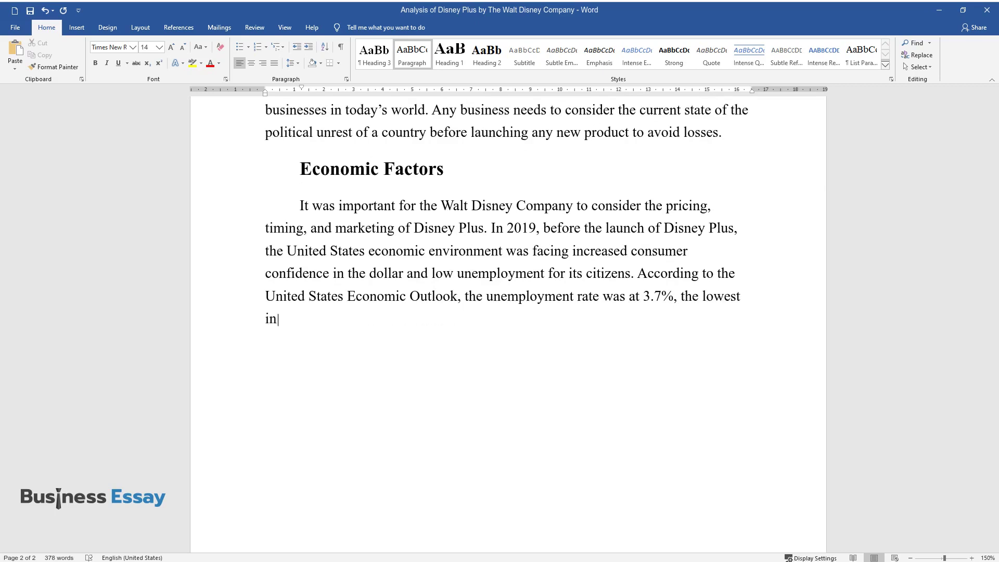
text( many people enj)
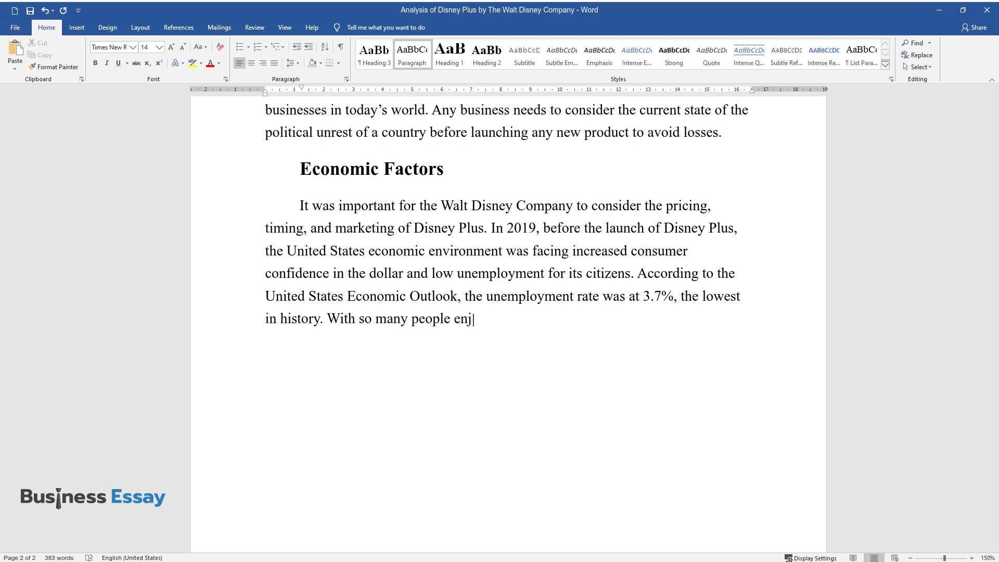
text(oying the highest levels of econ)
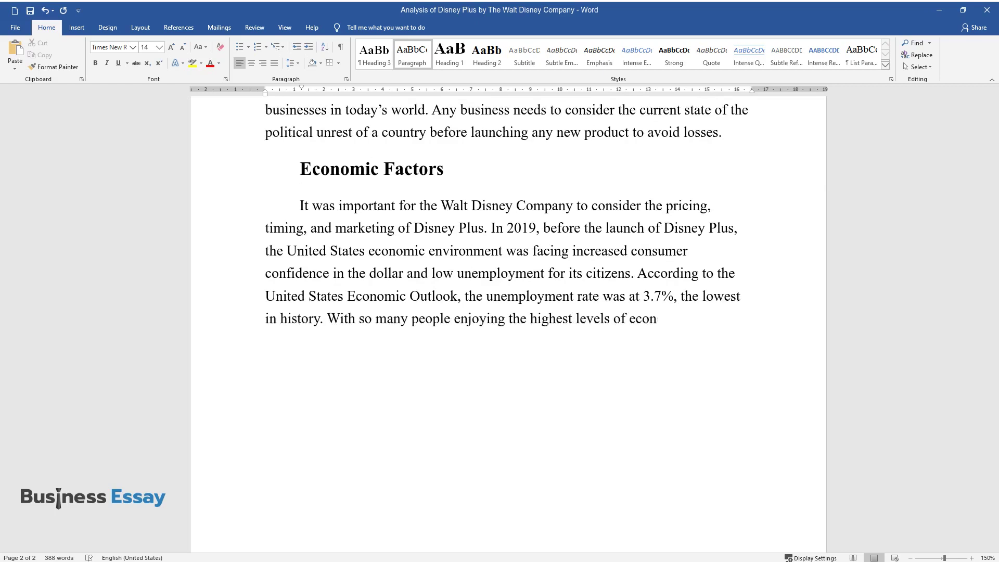
text(omic stability in 2019, it was a)
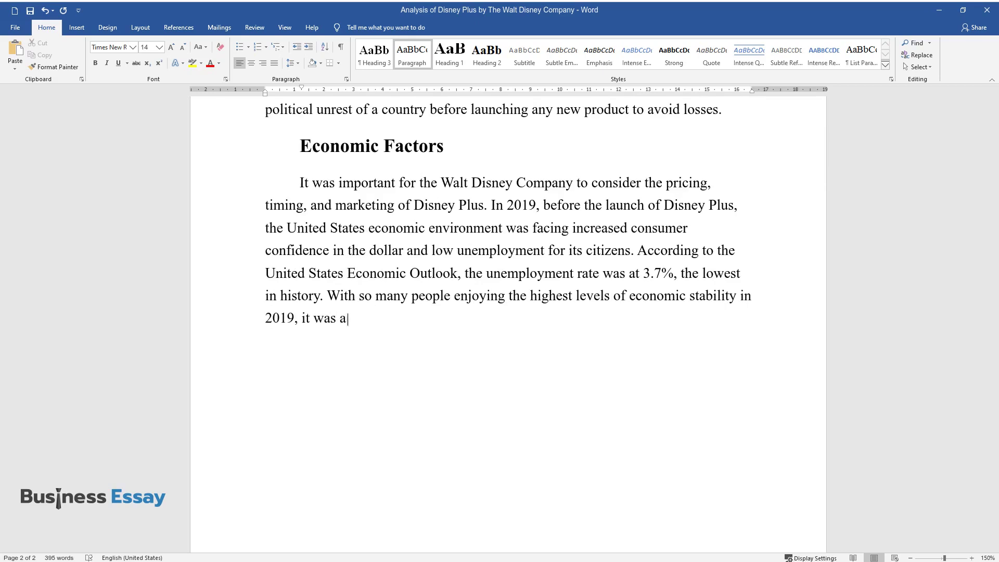
text( high chance for them to subscri)
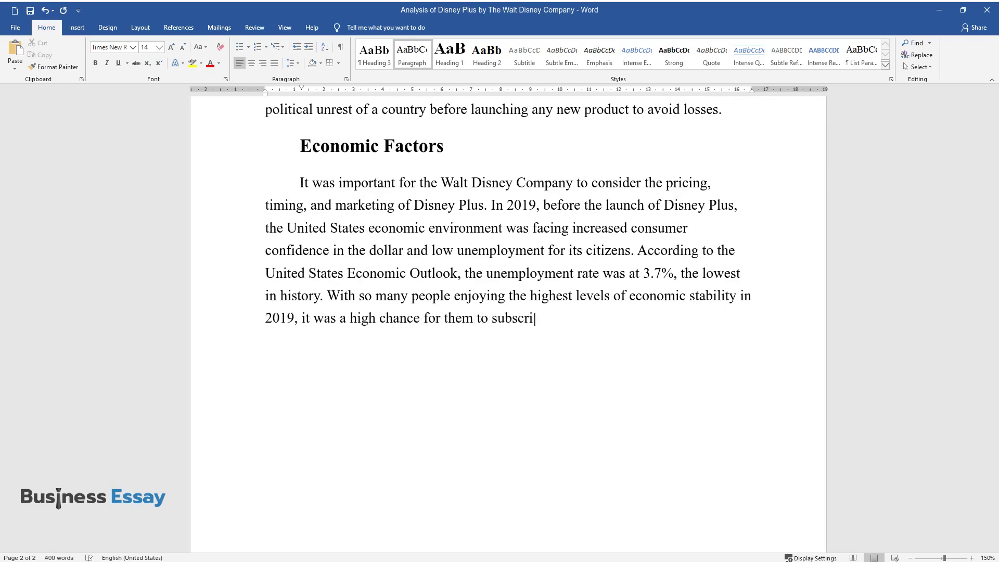
text(be to Disney Plus after its relea)
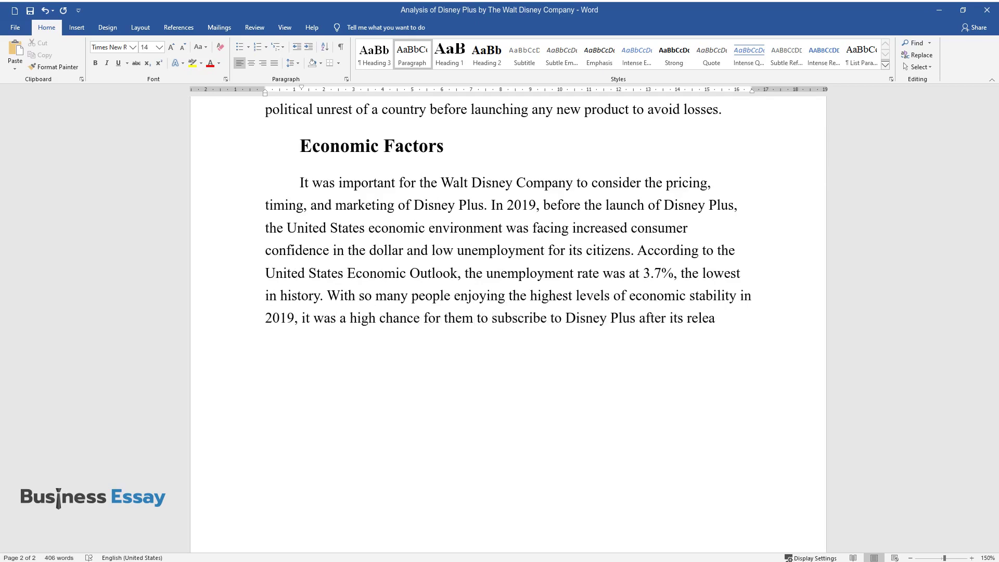
text(se. However, considering the eco)
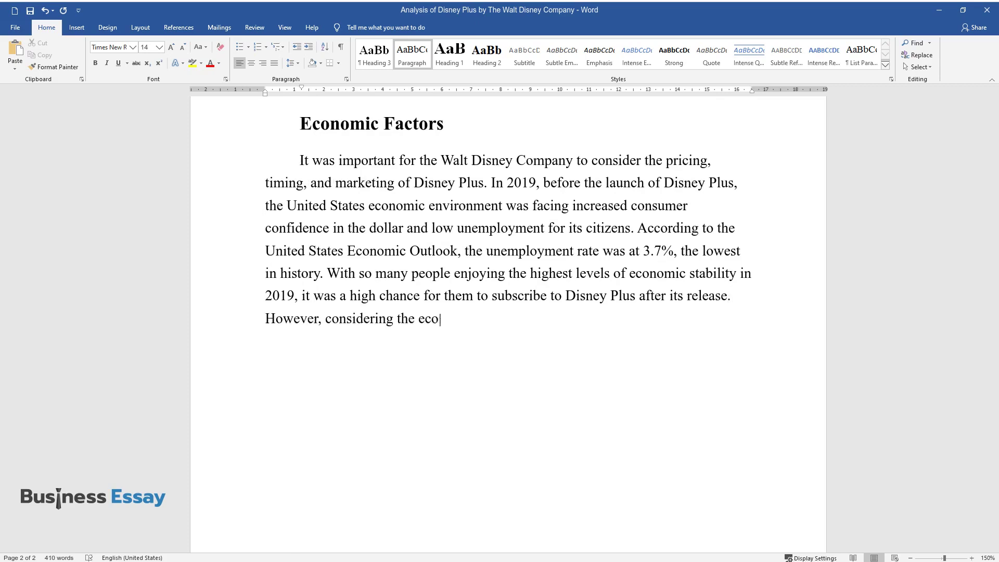
text(nomic impacts COVID-19 had on th)
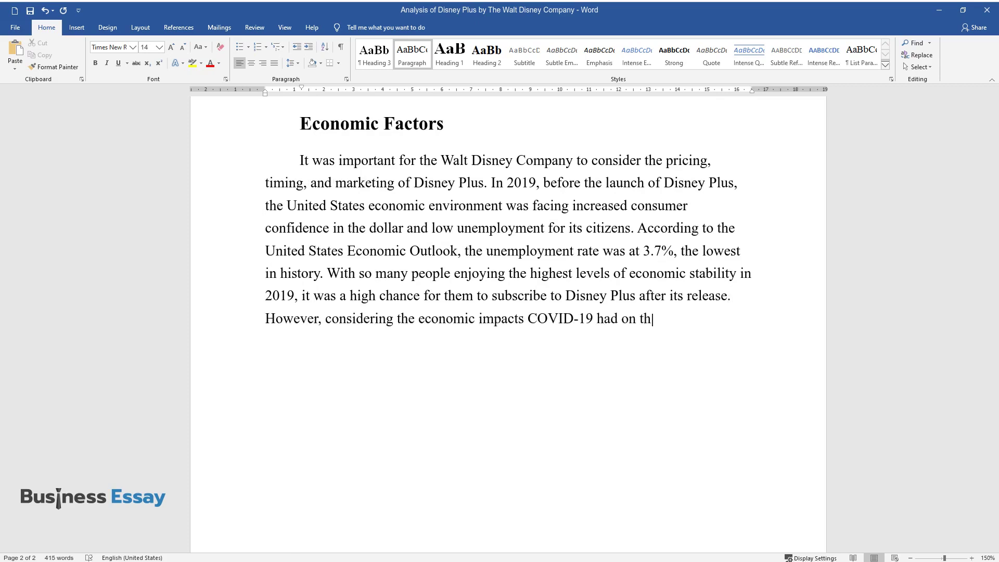
text(e world, many subscribers)
text( could h)
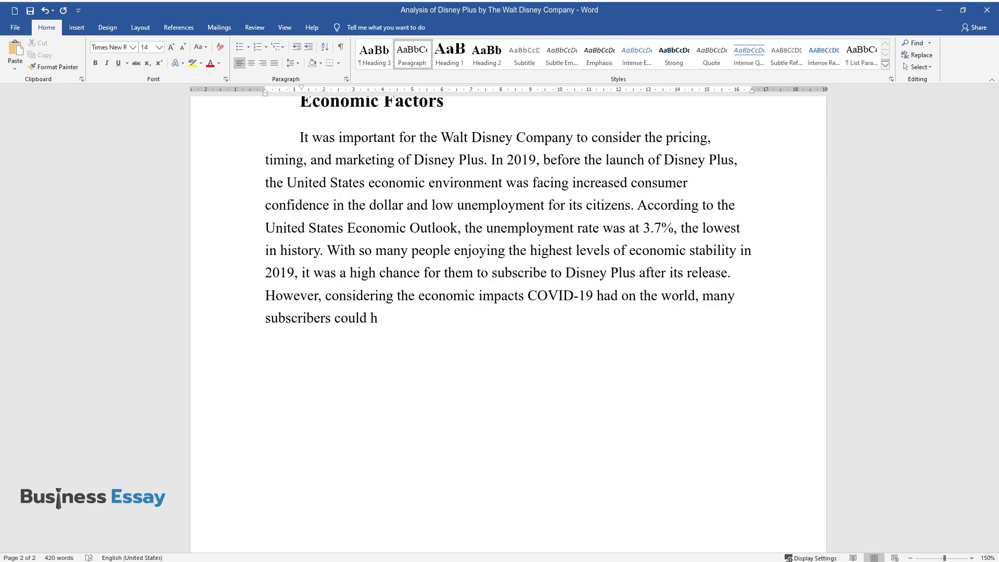
text(ave opted for tough purchasing d)
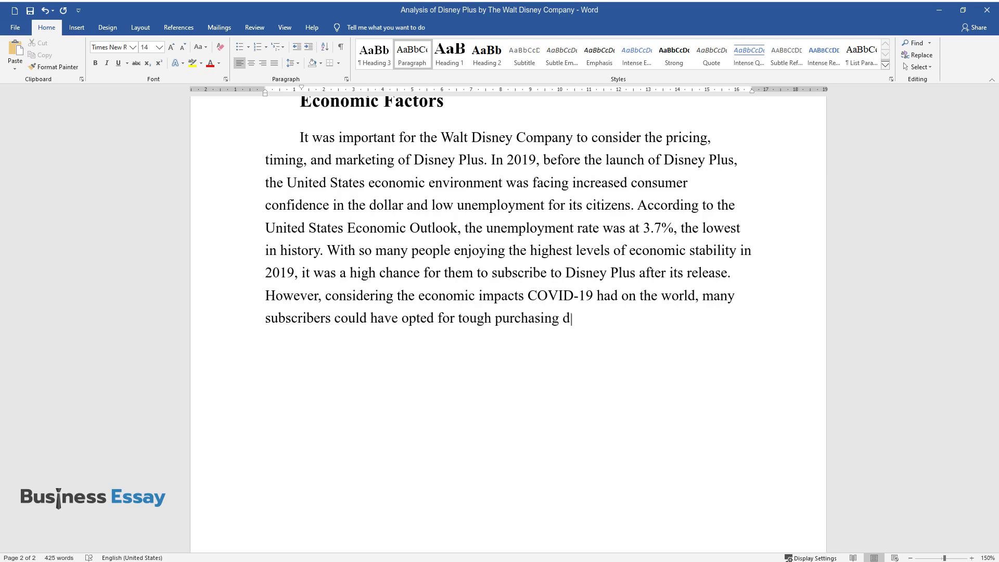
text(unsubscribing fro)
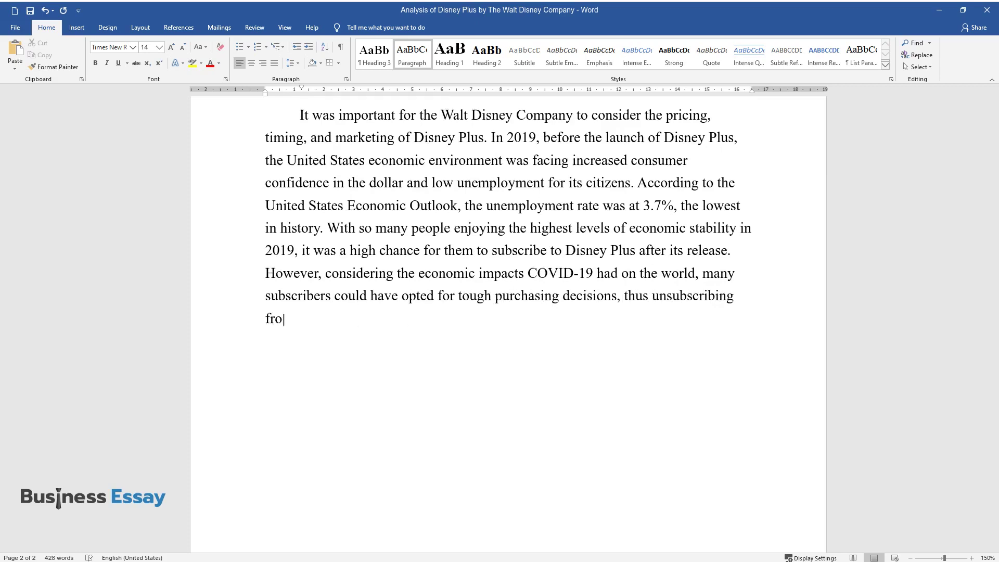
text(m the platforms' services.)
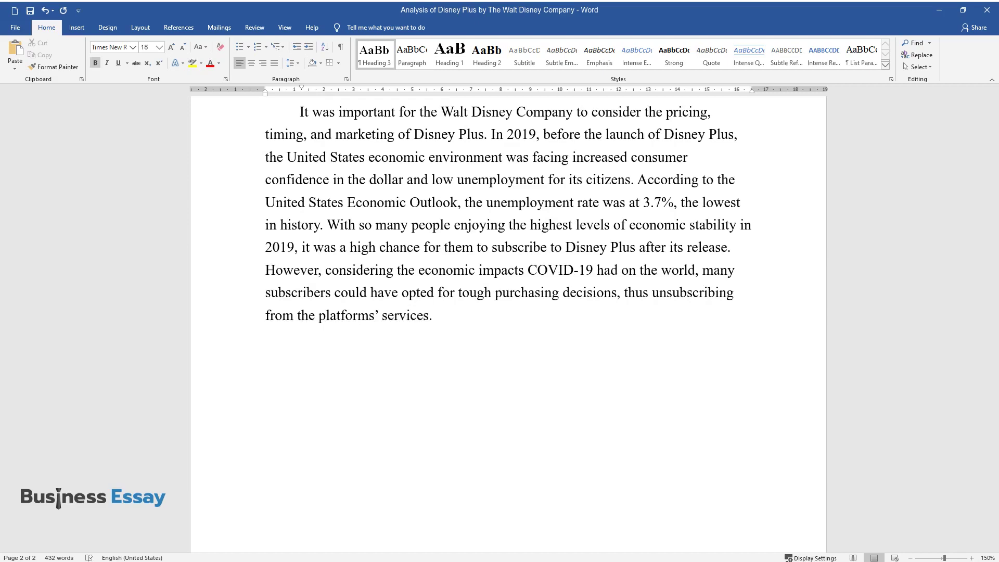
Add a 'Social Environment' heading with a paragraph on shifting cultural norms and children's purchasing decisions
key(Return)
text(Social Enviro)
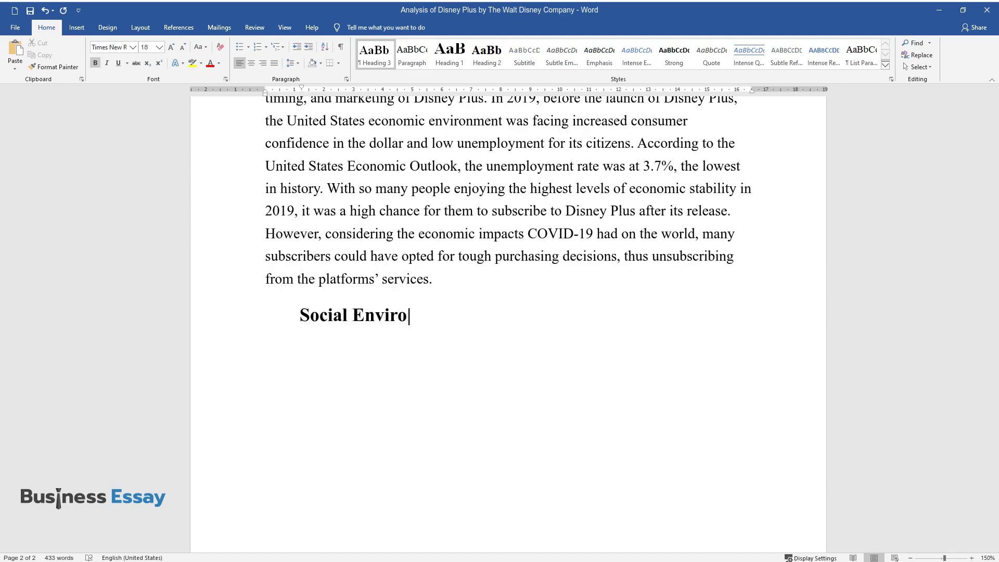
text(nment)
key(Return)
text(The)
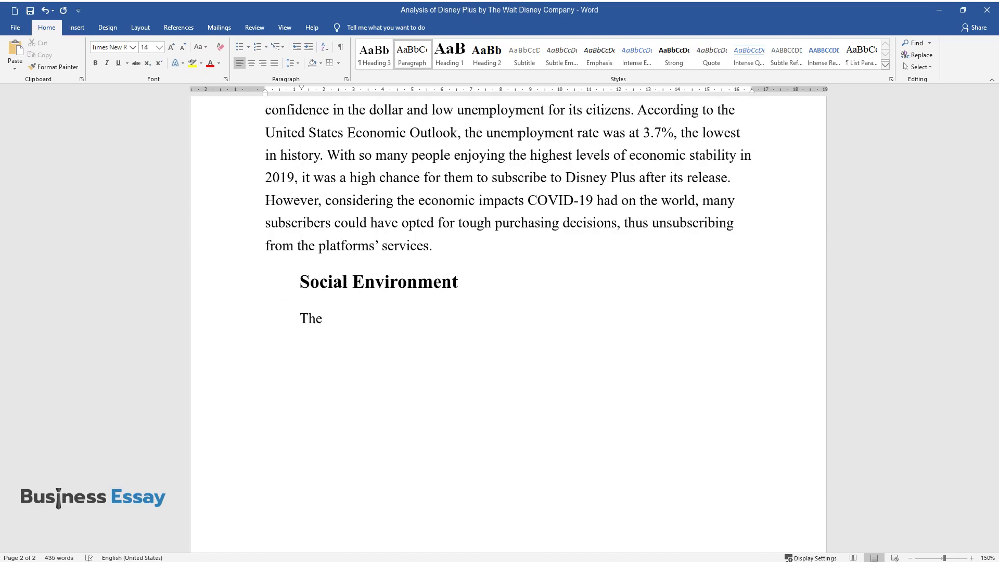
text( social environment is the most r)
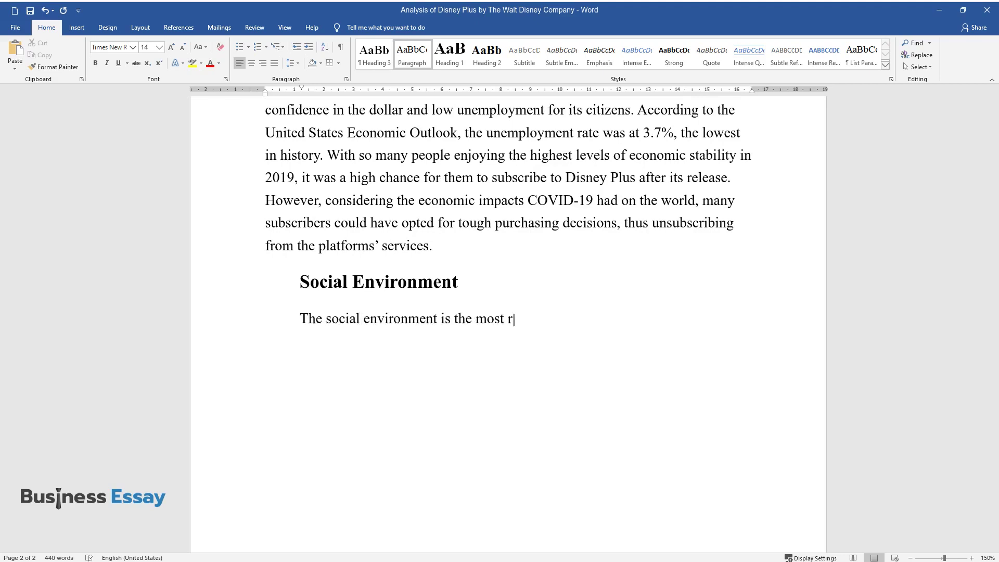
text(apidly changing environment and ma)
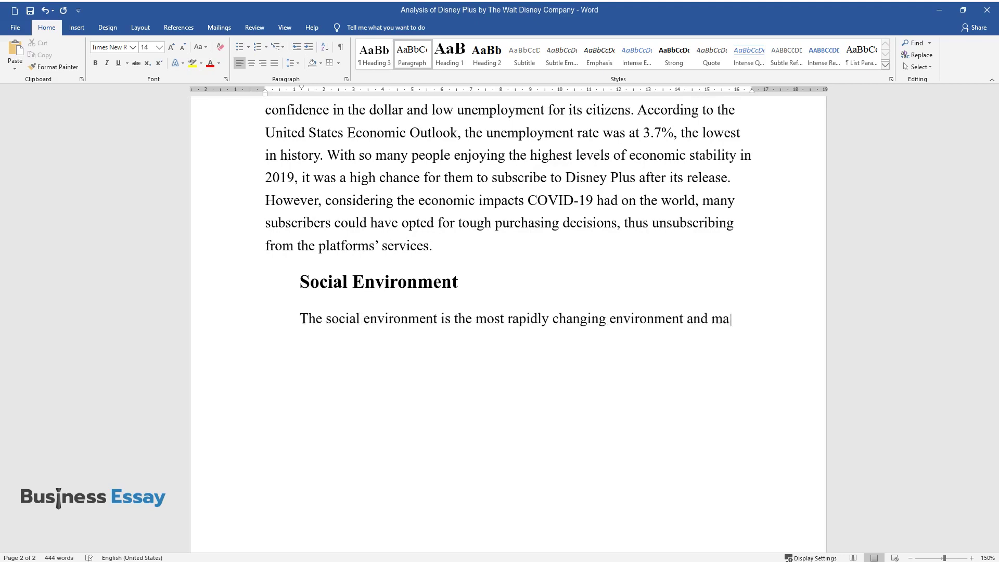
text(y see uncertain responses from la)
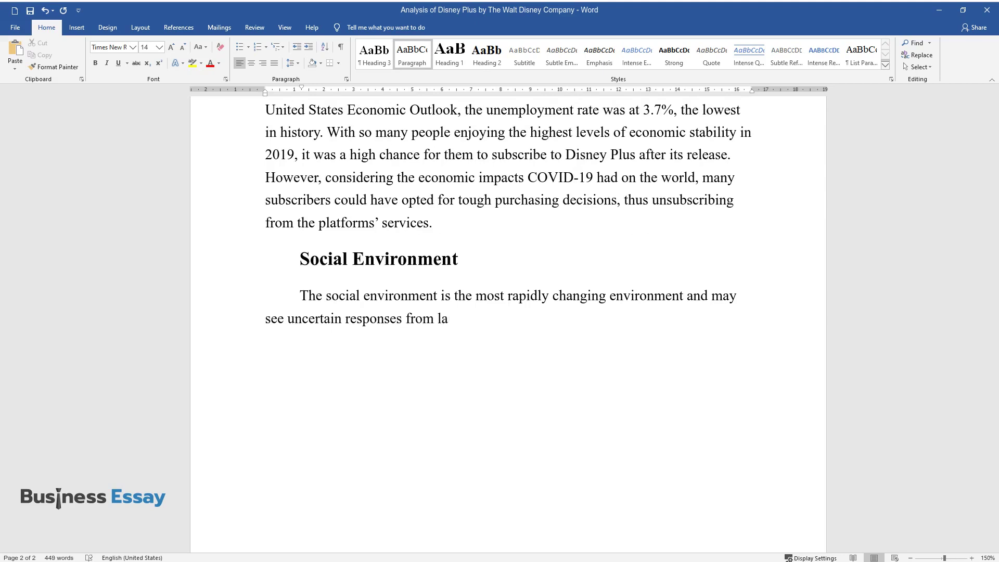
text(unching any new product or servic)
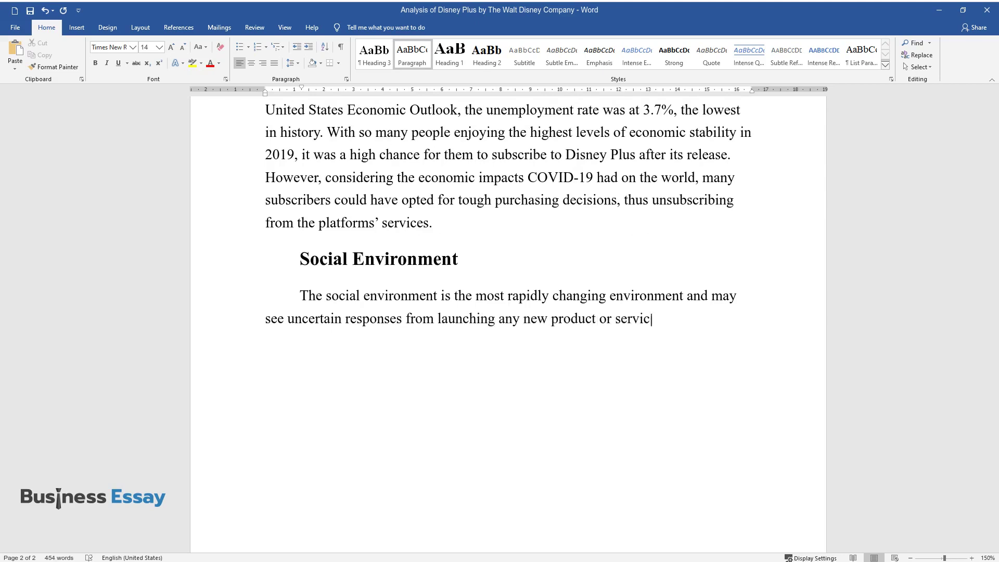
text(e in the market. For example, the)
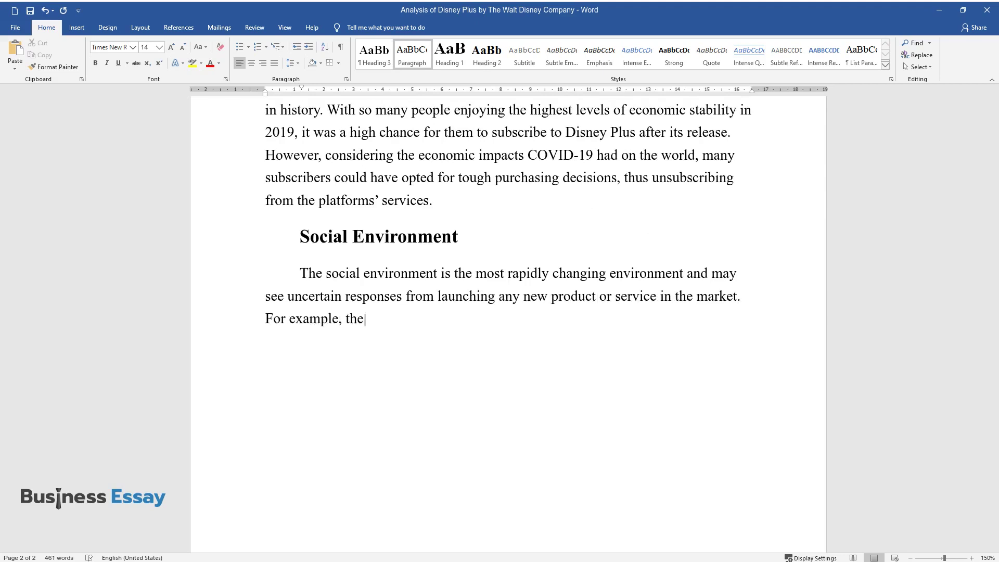
text( current cultural norms are rapidl)
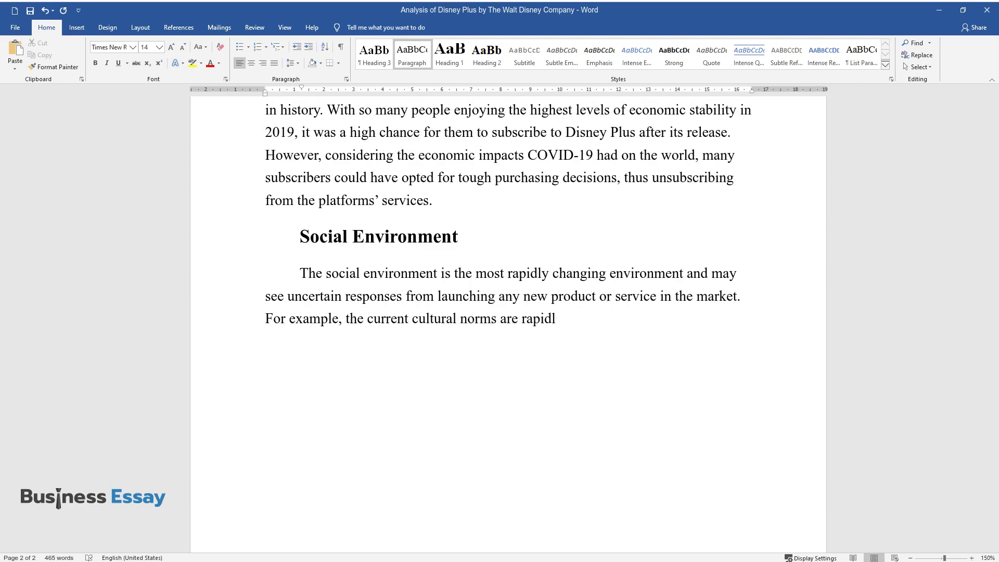
text(y changing; women receive more purchasing power, a)
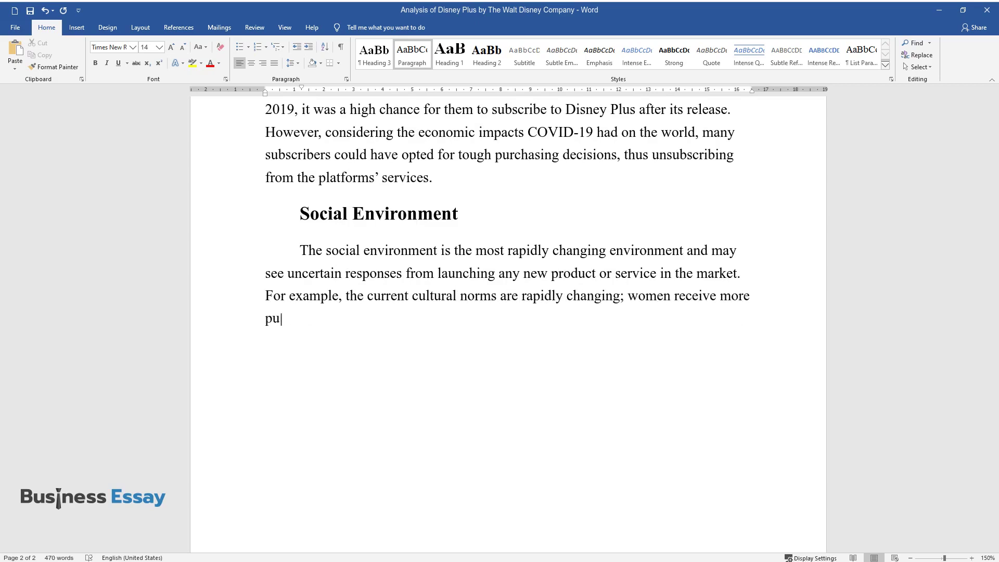
text(nd children can )
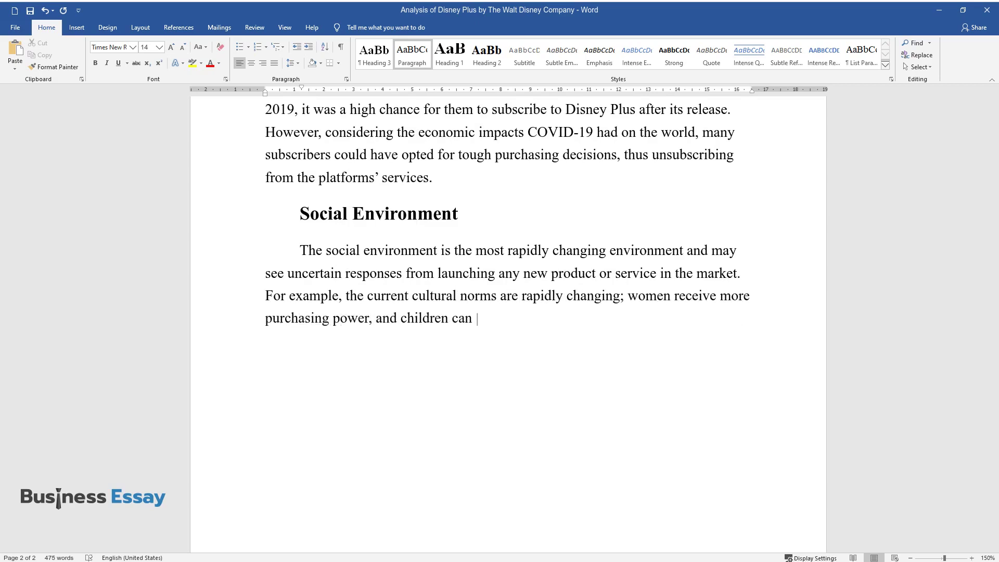
text(now make purchasing decisions. Wit)
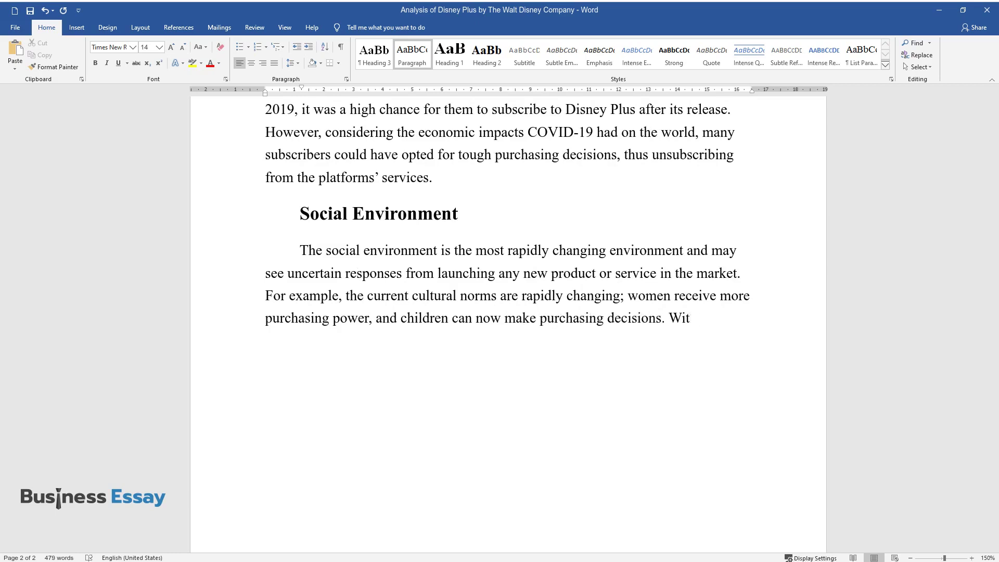
text(h the economic stability in 2019, children)
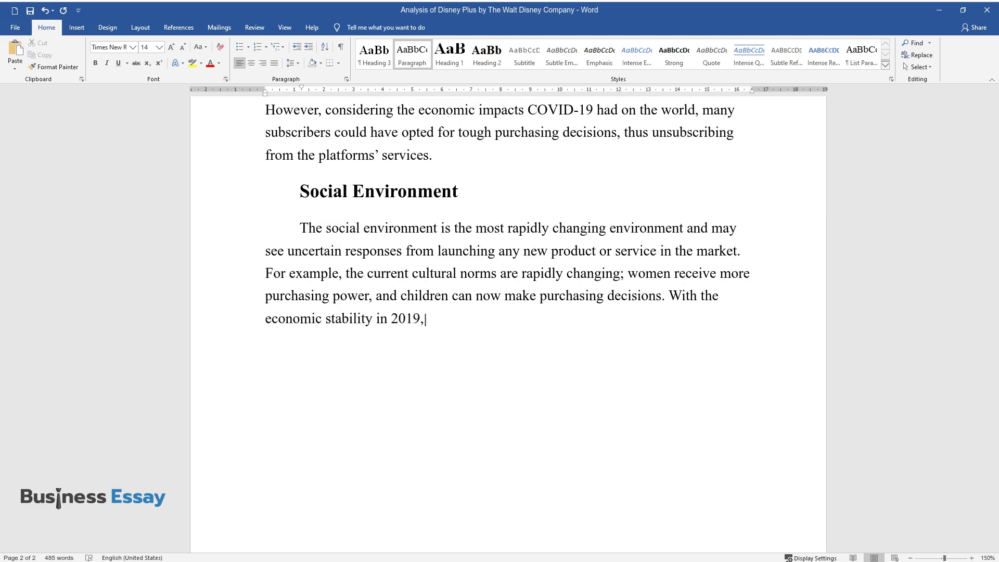
text( were likelier to make D)
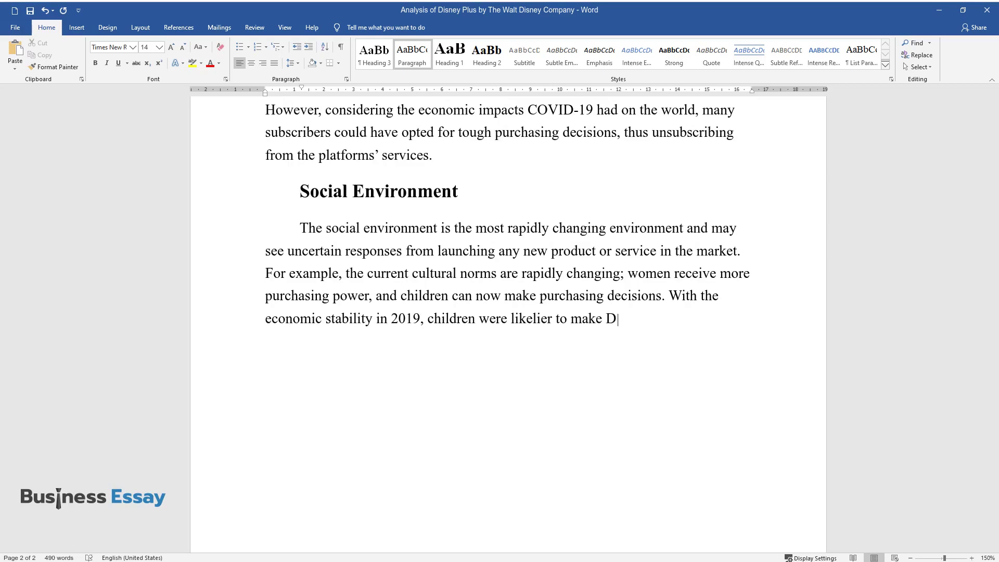
text(isney Plus subscriptions the best)
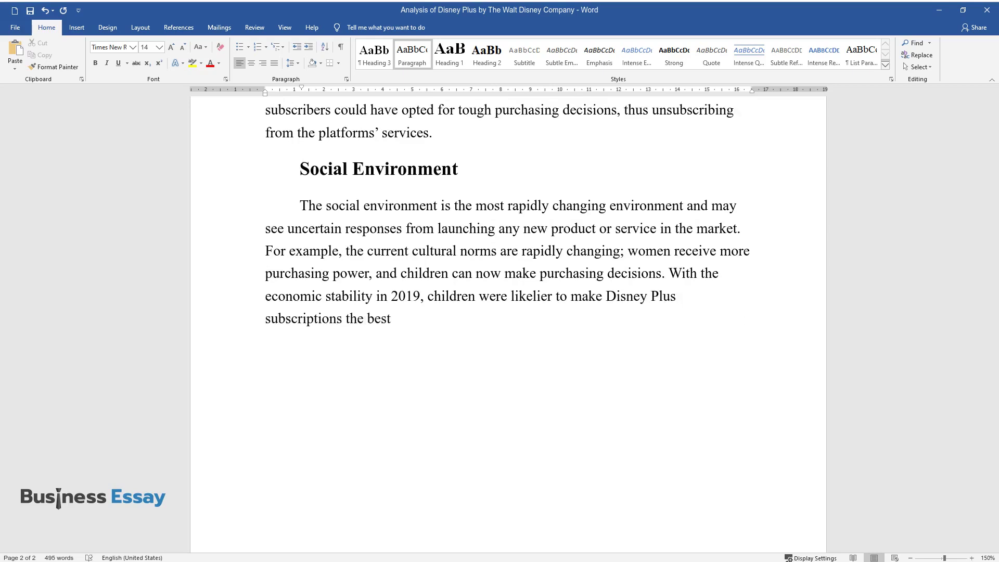
text( time to launch the platform.)
key(Return)
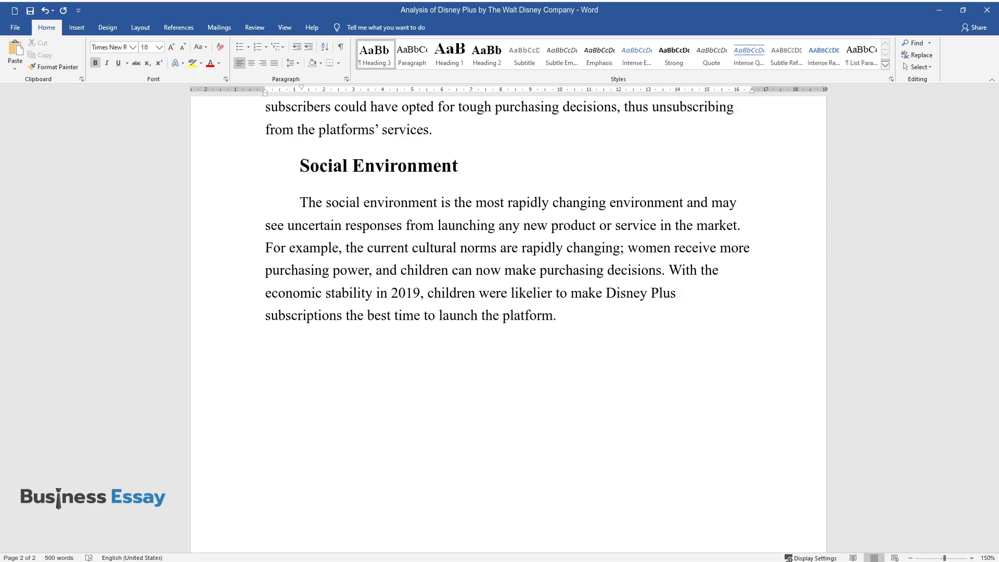
Add a 'Technological Environment' heading with a paragraph on how the digital landscape made the launch timing ideal
text(Technological E)
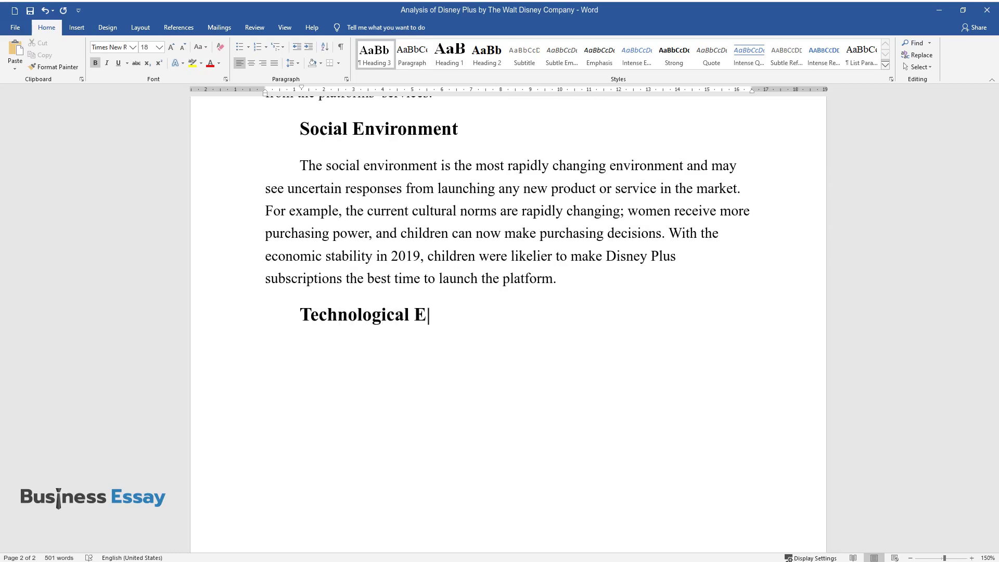
text(nvironment)
key(Return)
text(To)
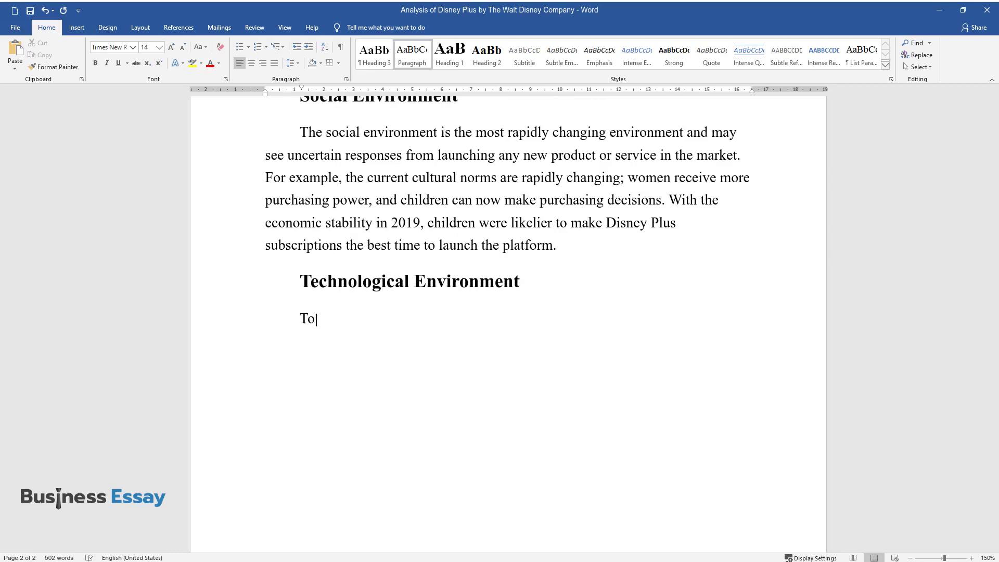
text(day, with the ever-changing digital)
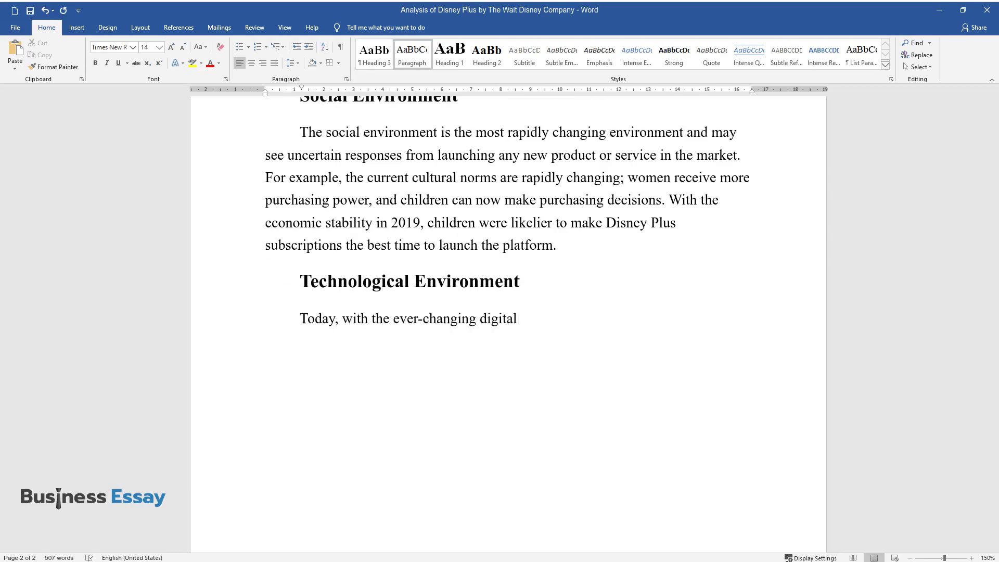
text( environment, consumers can enjoy )
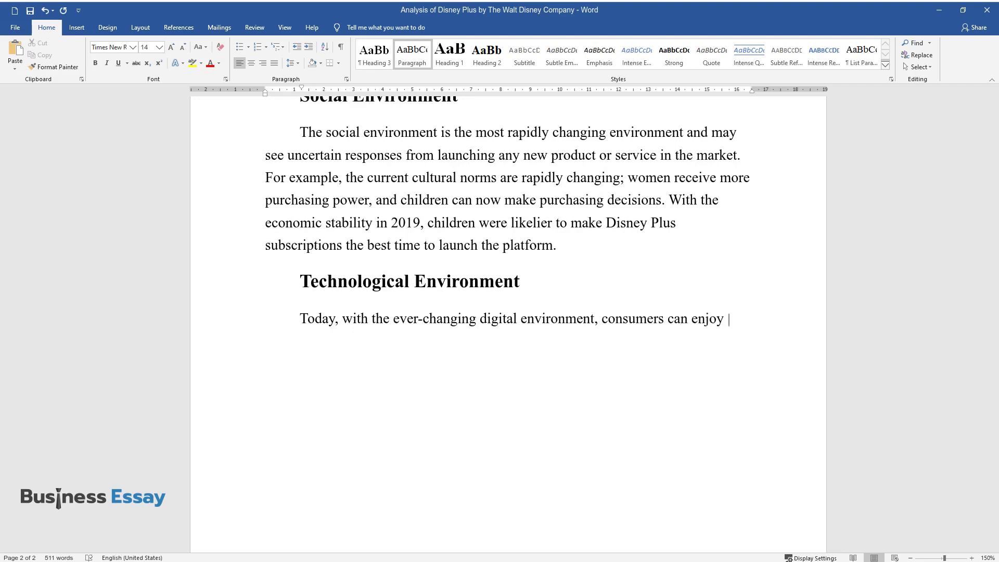
text(more technological choices. Disney's decisi)
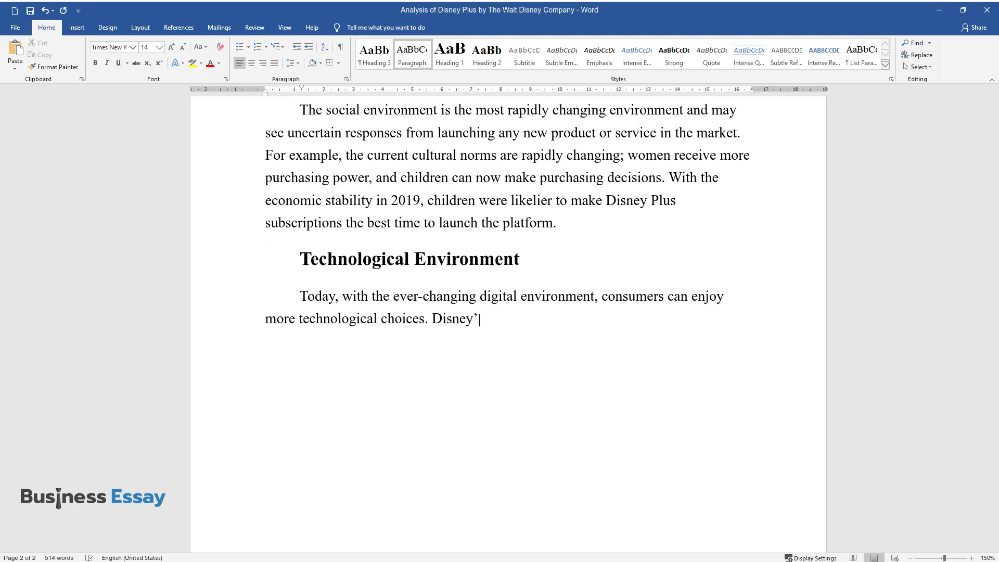
text(on to launch Disney Plus c)
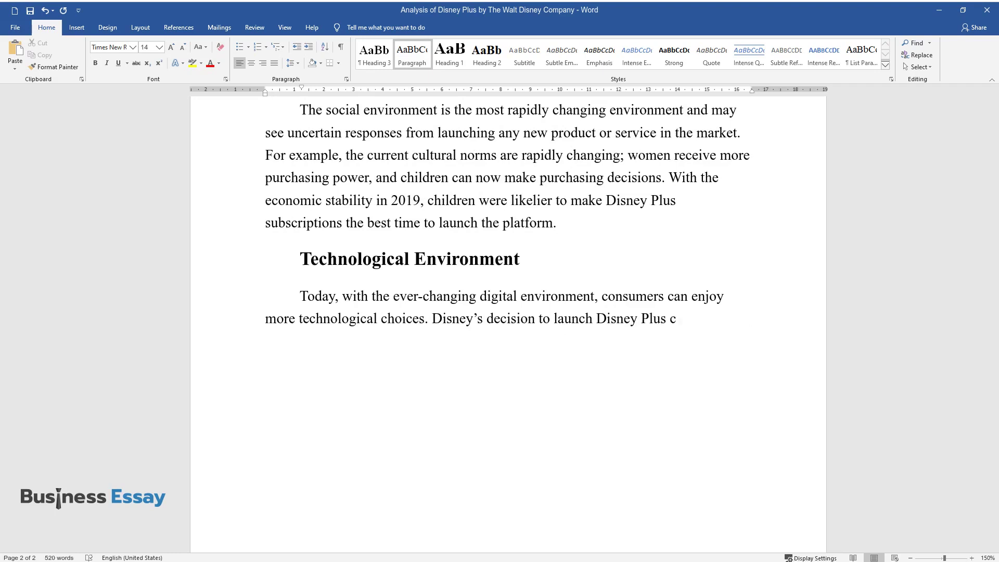
text(ame at a perfect time; there was a )
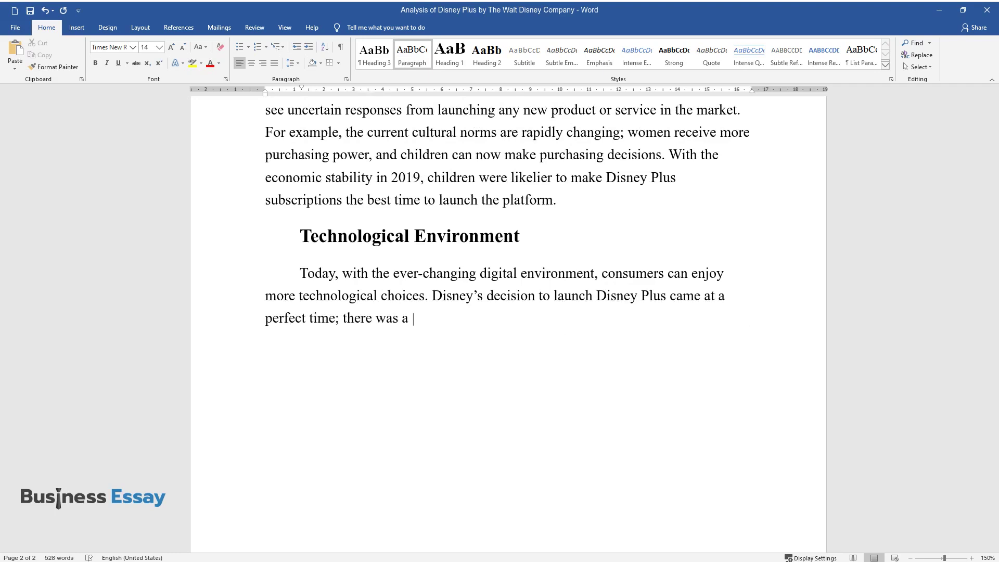
text(drastic decline in cable televisio)
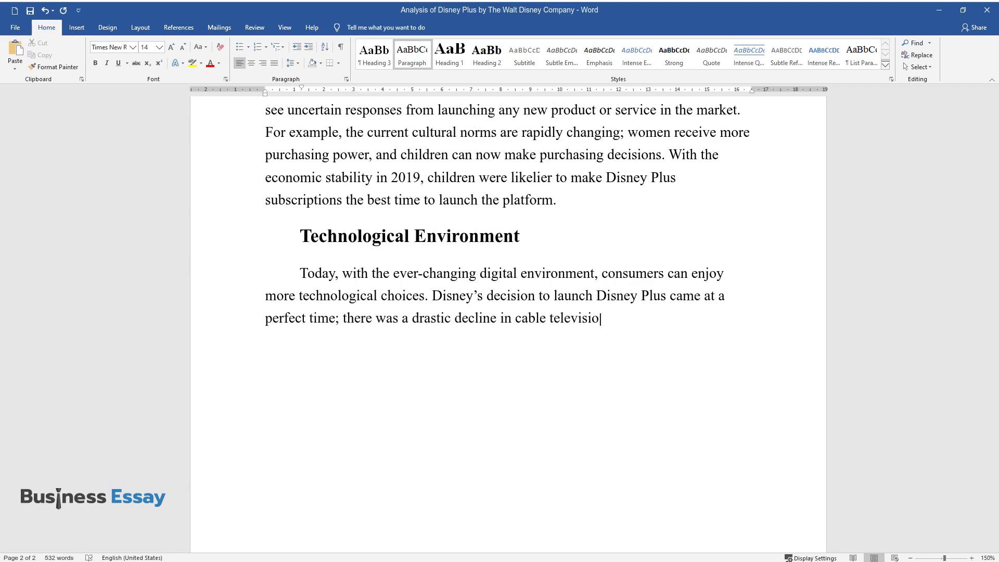
text(n and increased subscribers in companies su)
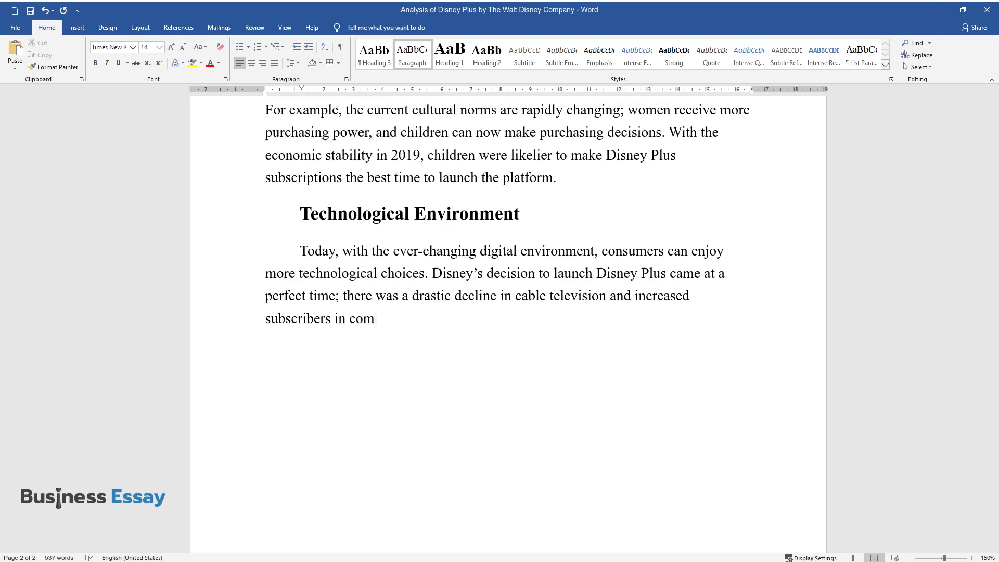
text(ch as Netflix. In addition)
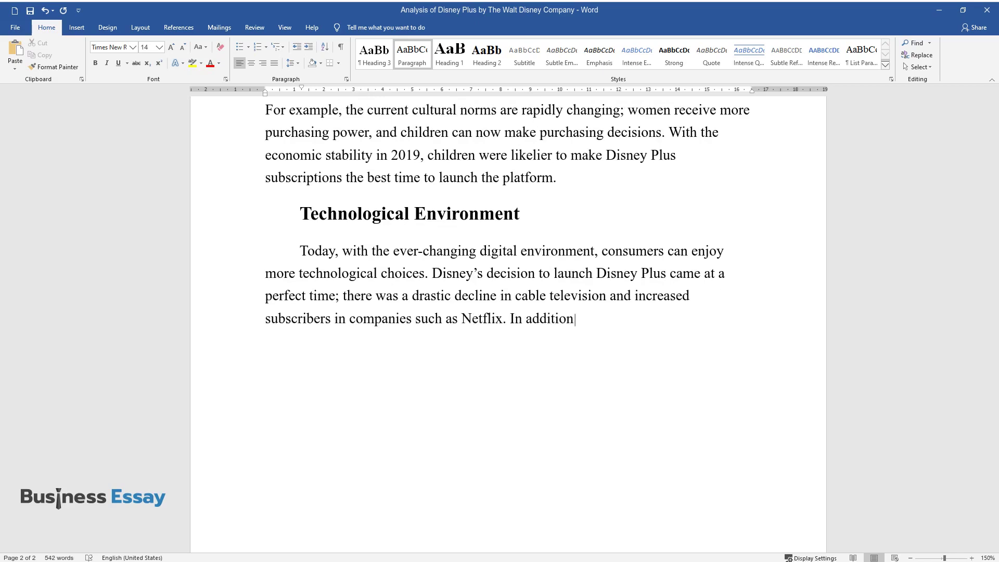
text(, technology has become one)
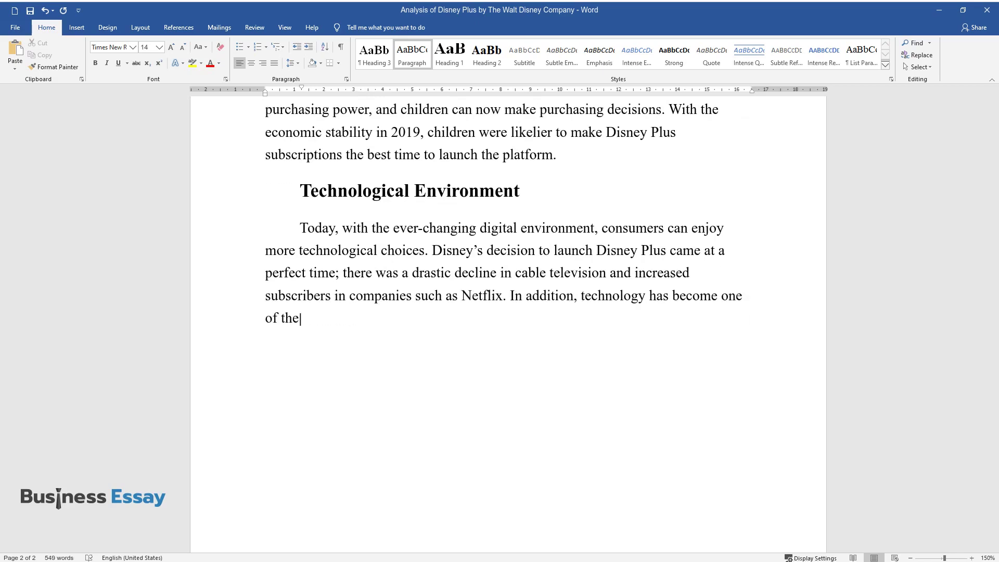
text( of the preferred ways of entertaining chi)
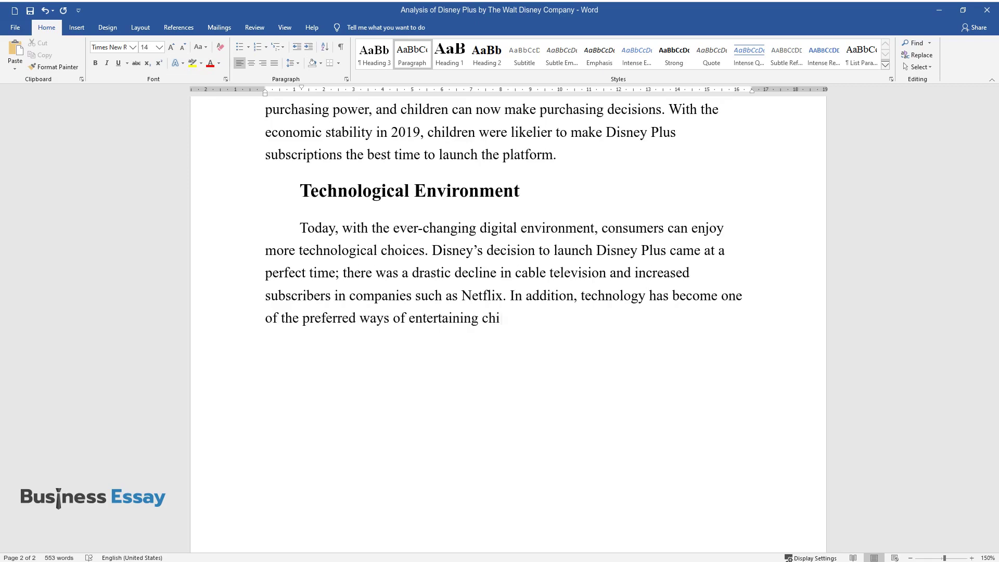
text(ldren, and parents are adapting to)
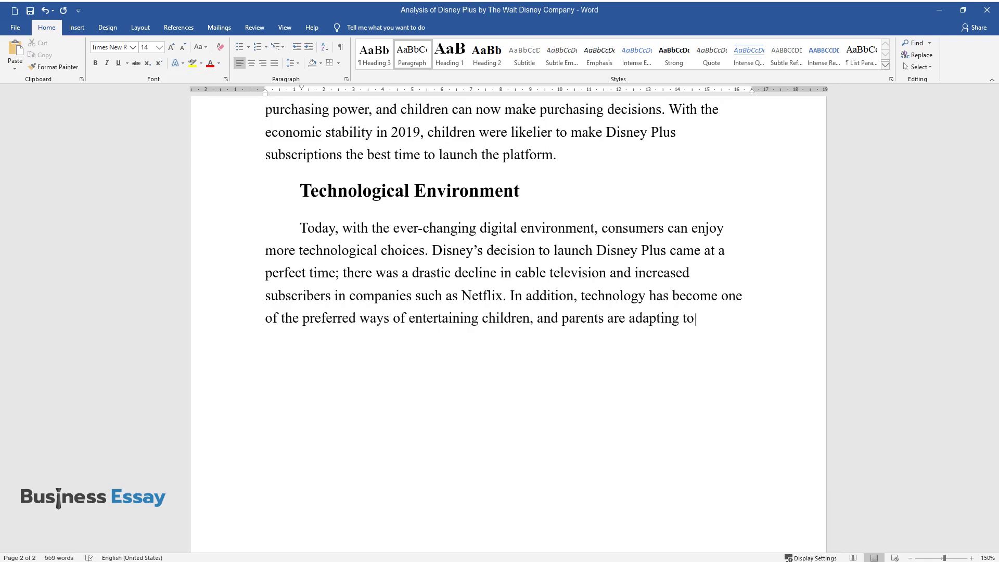
text( the same method rather sea)
text(mlessly.)
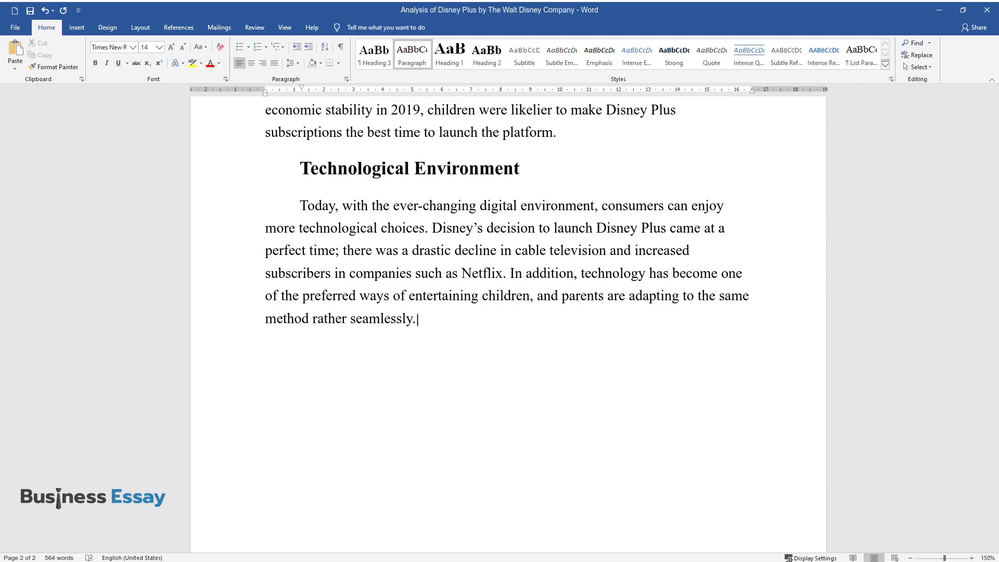
text( Therefore, the Disney Plus platfo)
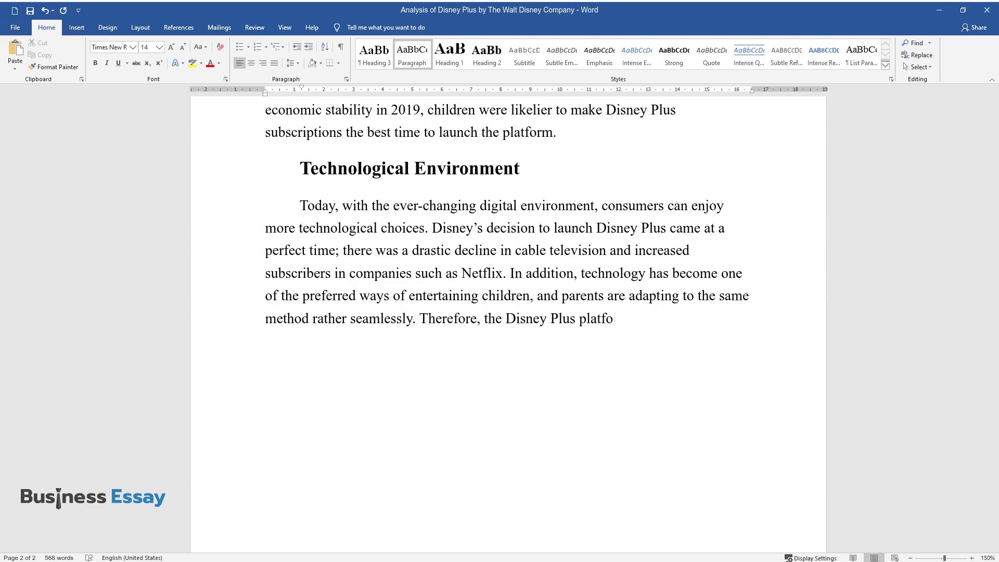
text(rm came to a point where the techno)
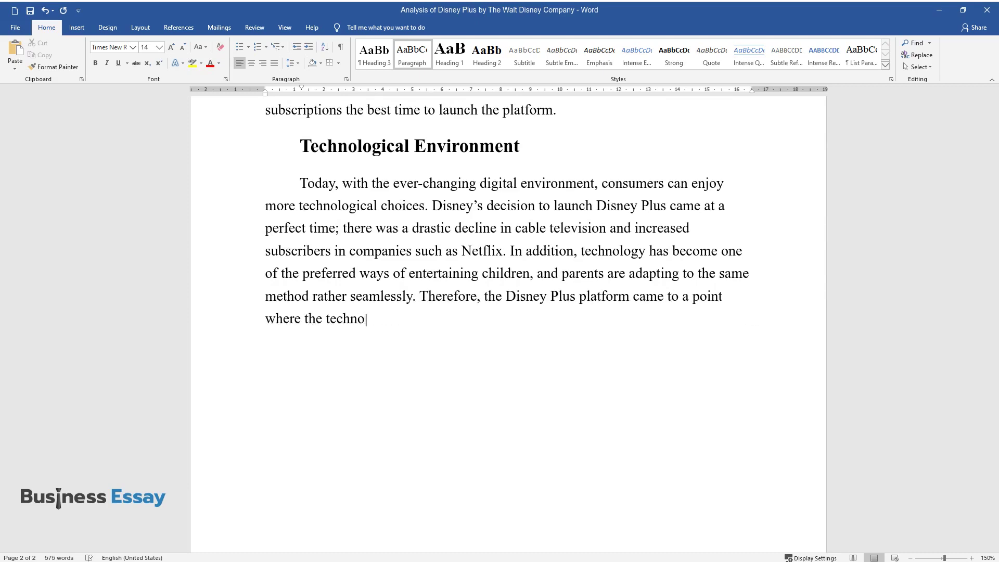
text(logical environment was quite welc)
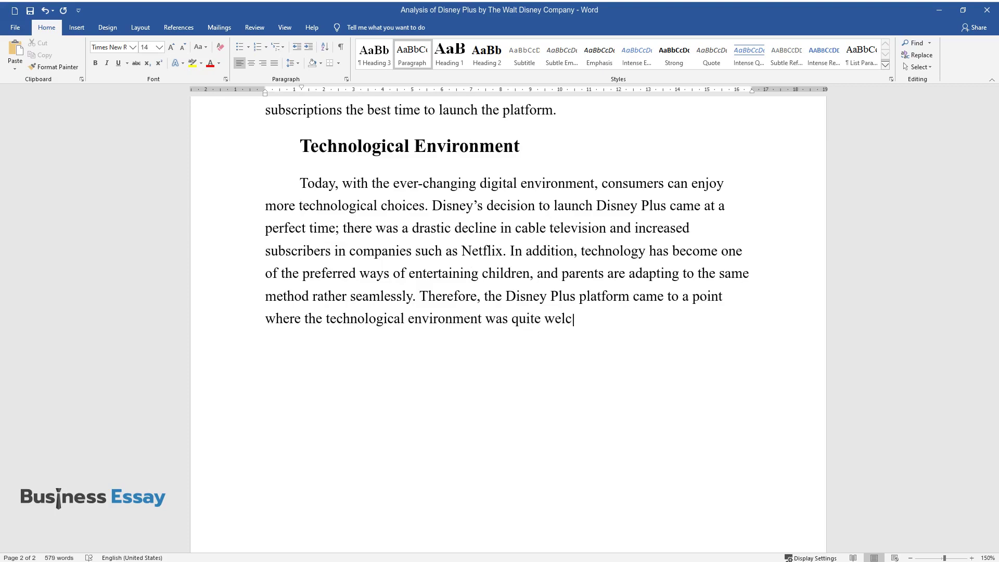
text(oming and could contribute to its success.)
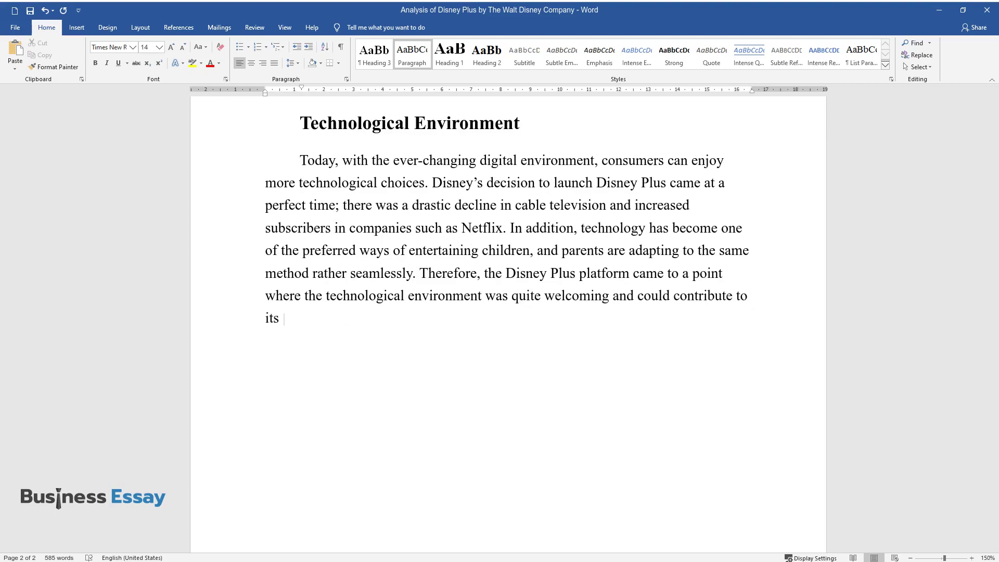
key(Return)
Add a 'Legal Environment' heading and begin its paragraph on entertainment regulation, FCC rules and $325,000 penalties
text(Legal Environment)
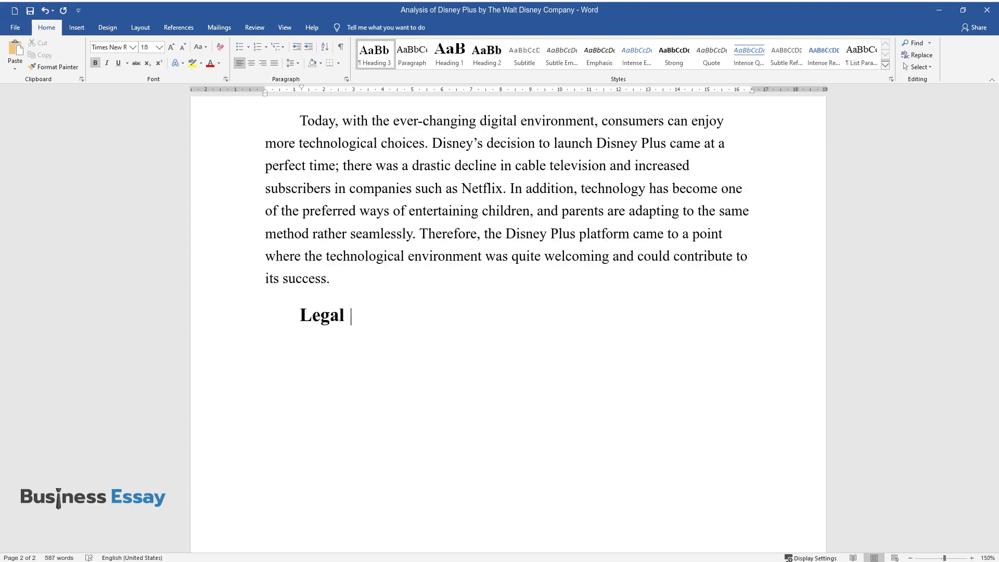
key(Return)
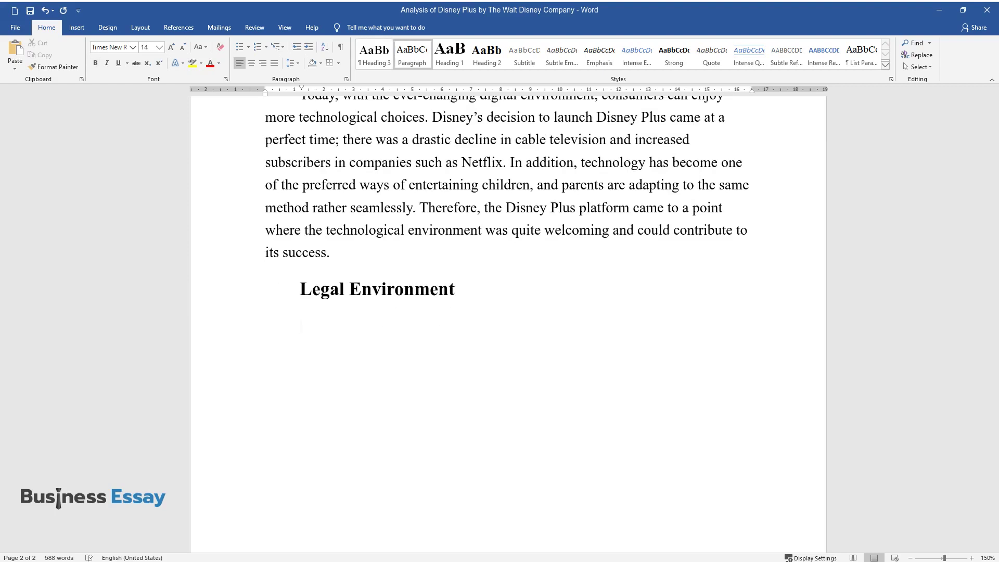
text(Entertainment is a heavily regu)
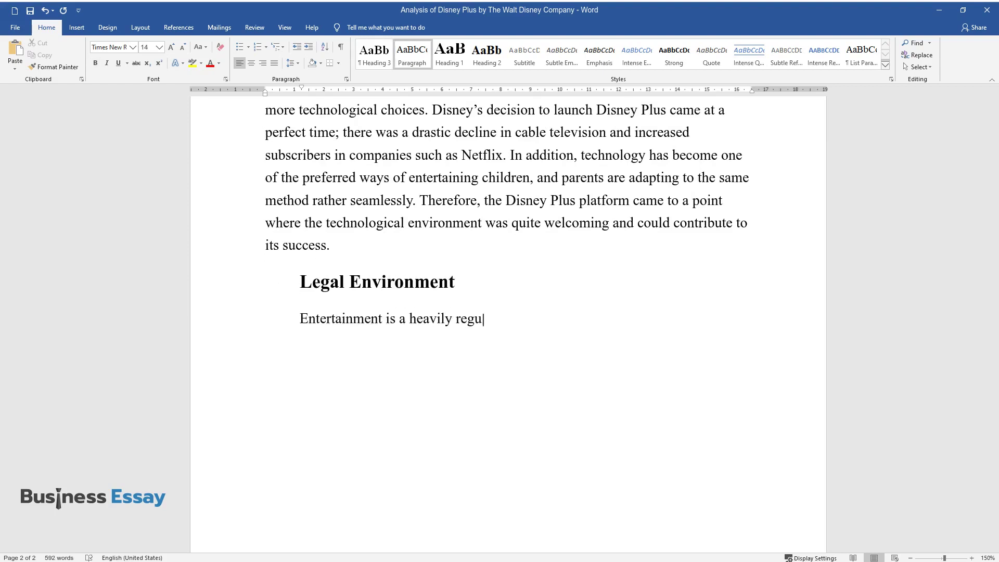
text(lated industry with various regu)
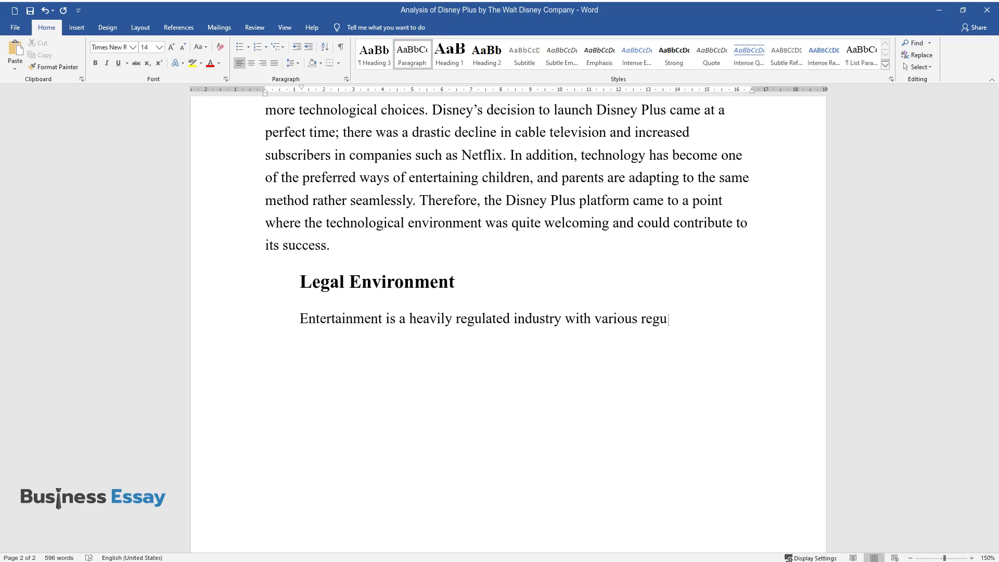
text(lations and laws. The Federal Co)
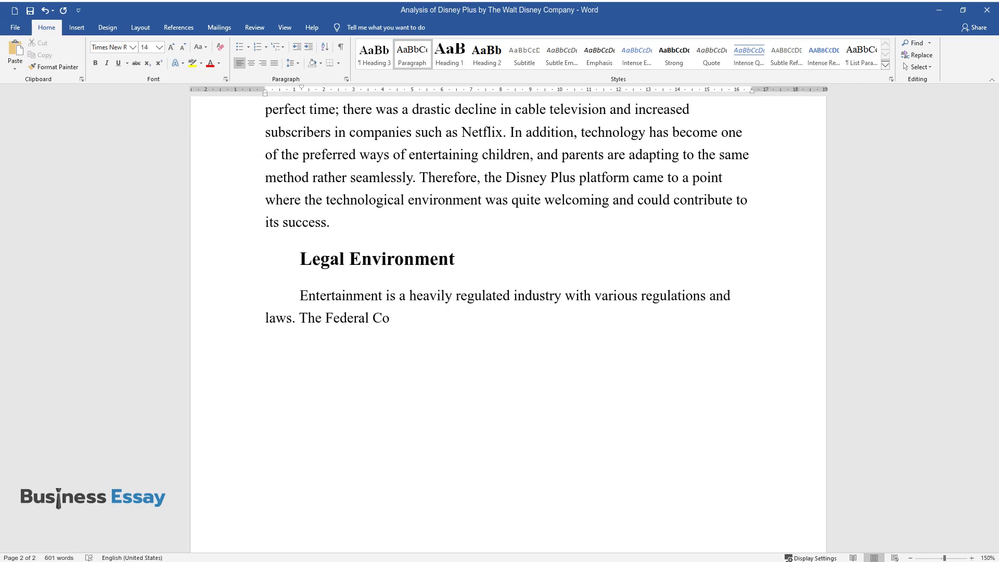
text(mmunications Commission laws maj)
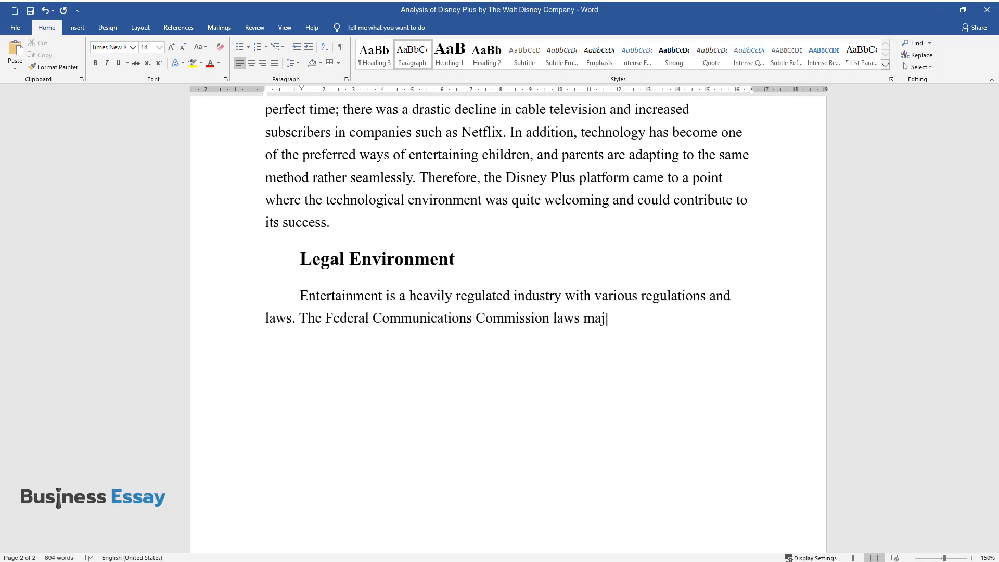
text(orly govern the organizations and)
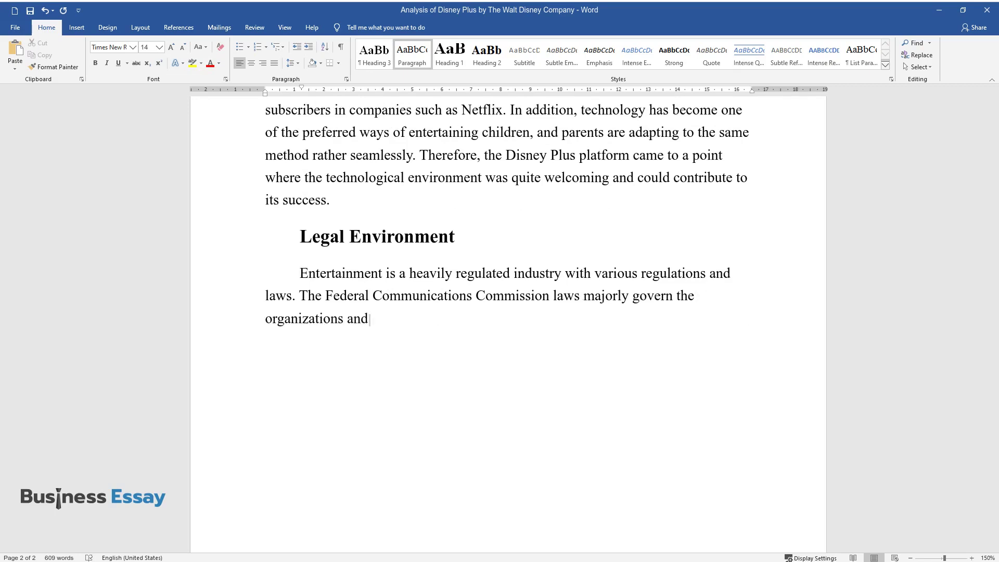
text( operations of Walt Disney. The)
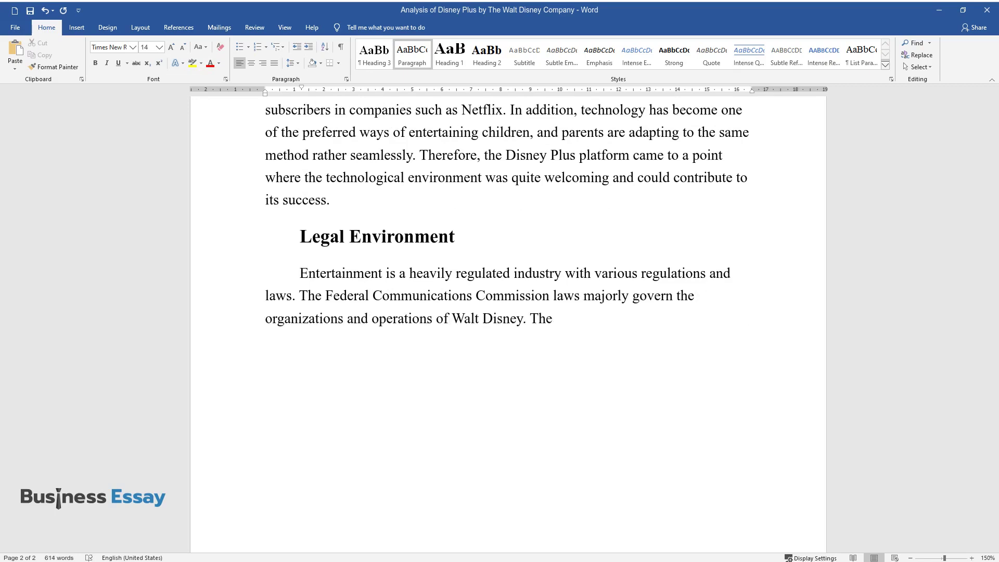
text( content produced by the company is requi)
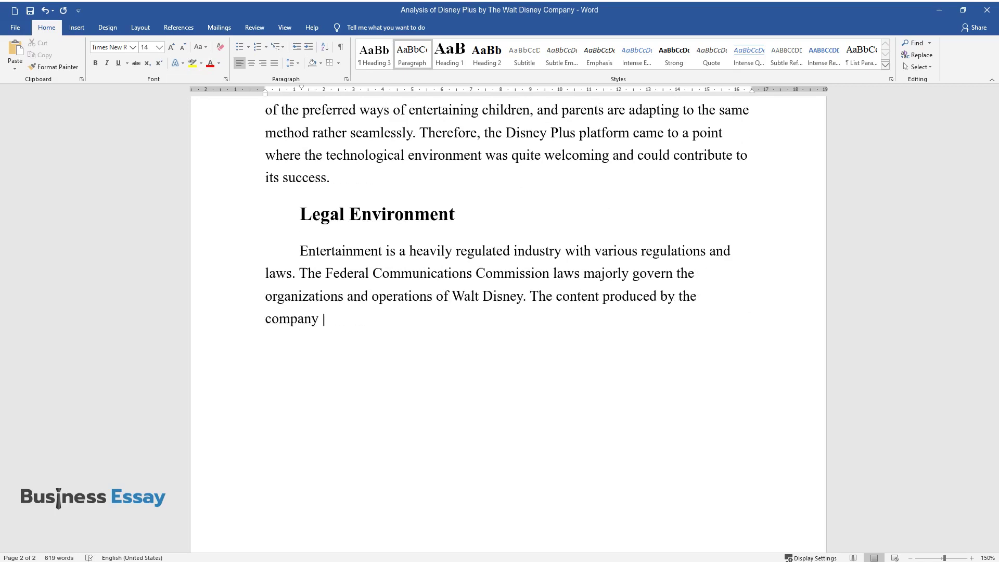
text(red to comply with the qu)
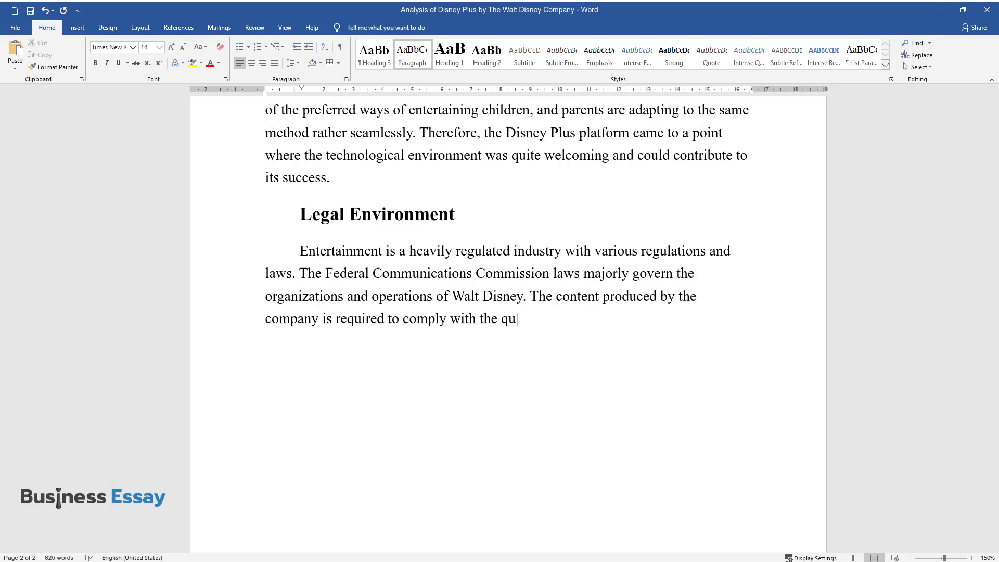
text(ality guidelines, which prohibit)
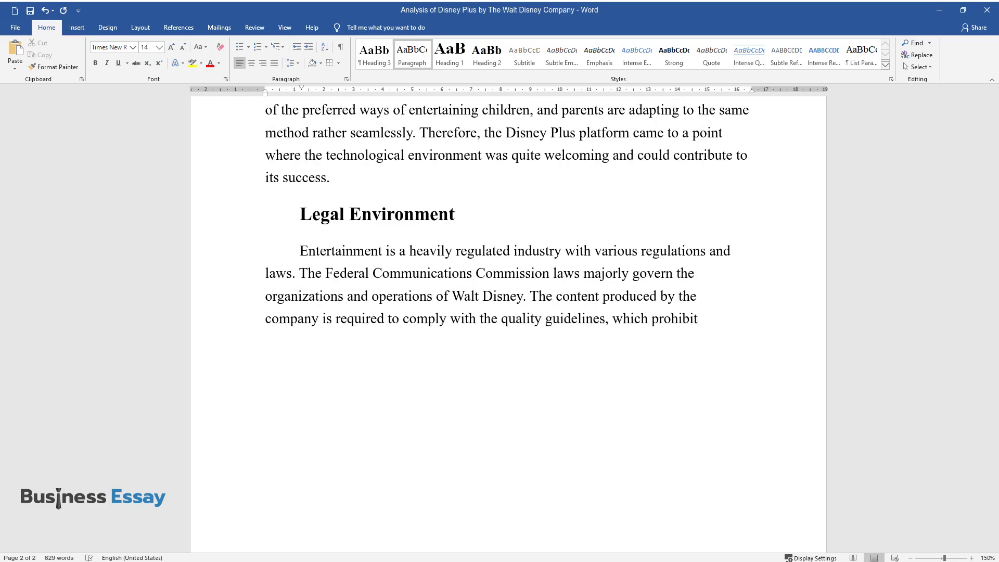
text( explicit content from being str)
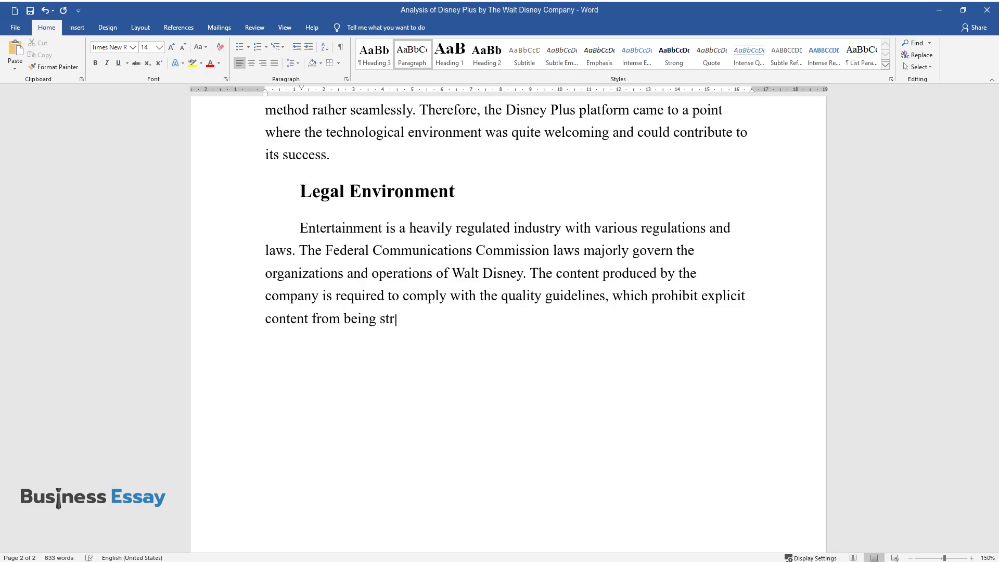
text(eamed to children. Failure to ad)
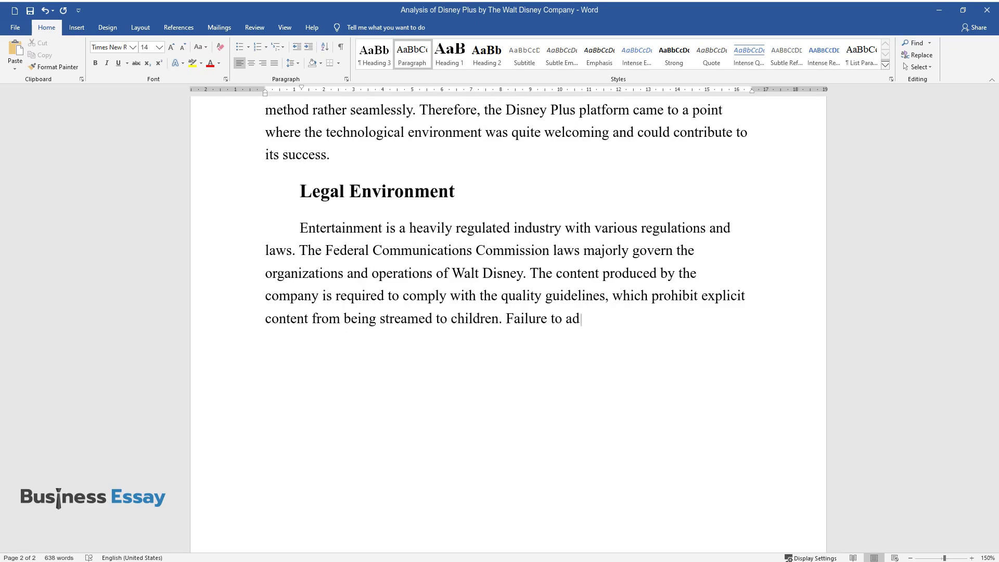
text(here to these guidelines would r)
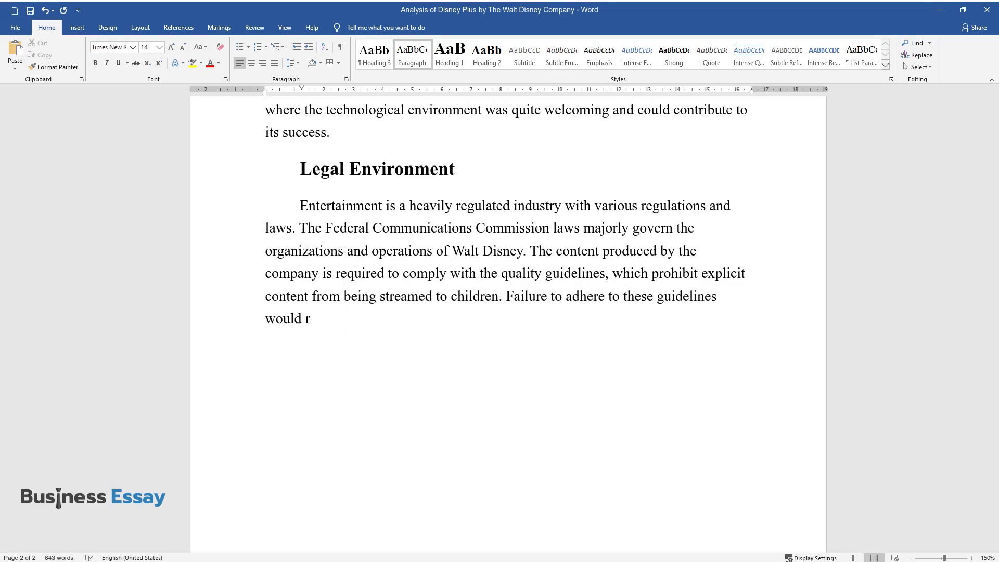
text(esult in penalties of about $325,)
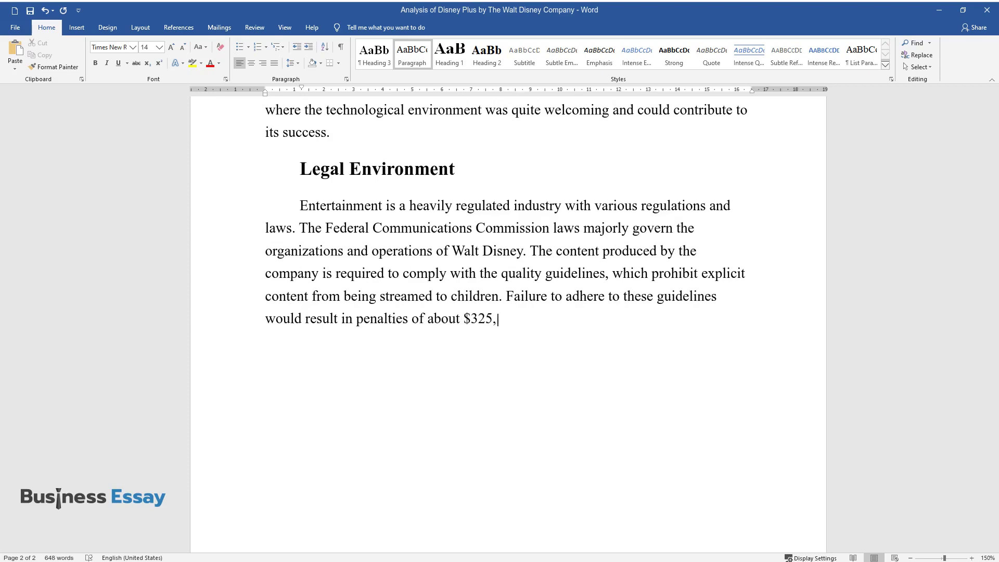
text(000 for the cases report)
text(ed of indecent content. FCC guid)
text(elines p)
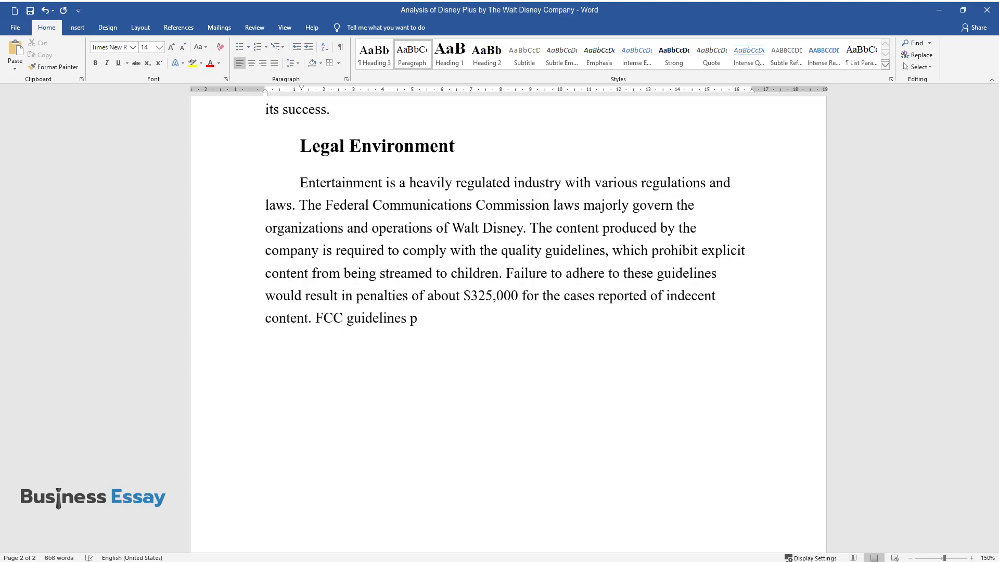
text(romote a trusting environment fo)
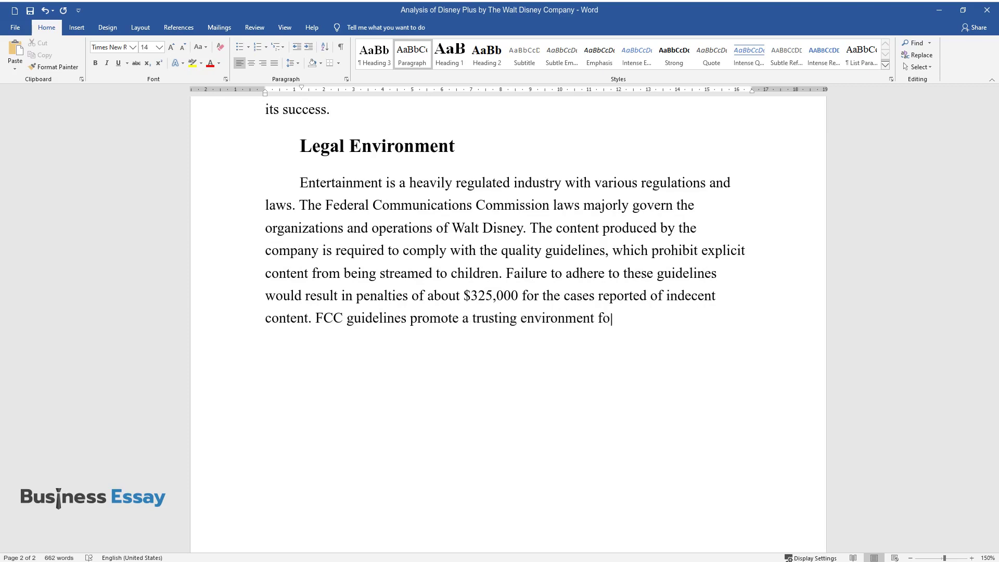
text(r parents to allow their children)
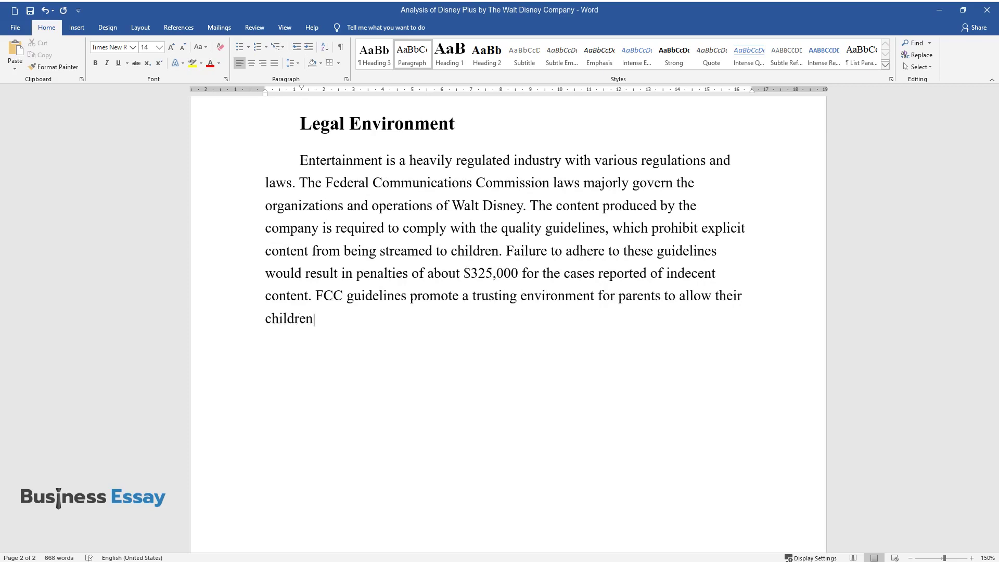
text( to watch Disney Plus shows, thu)
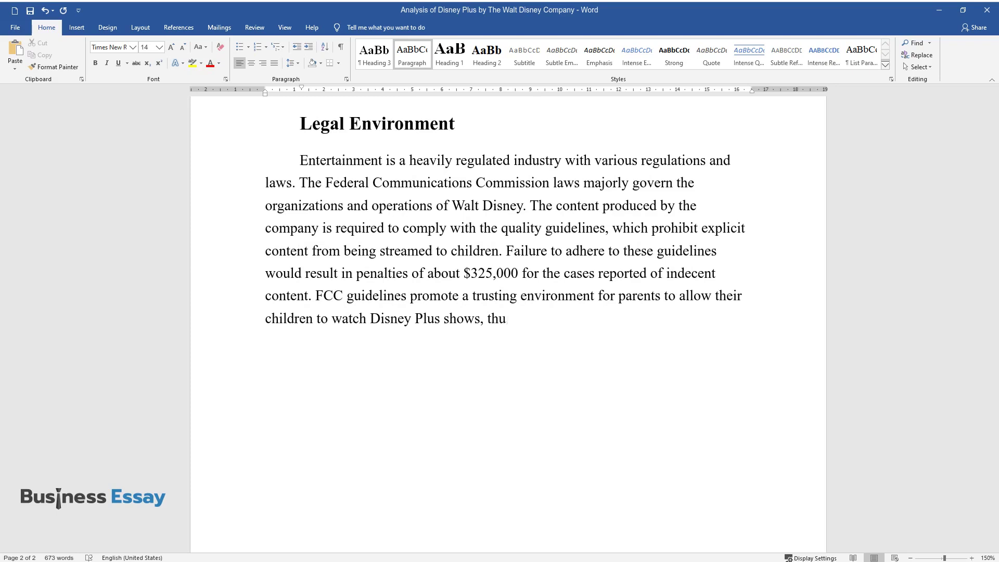
text(s promoting business operations.)
Add the 'New Marketing Mix Recommendations and Changes to 7Ps' heading with its introductory paragraph
key(Return)
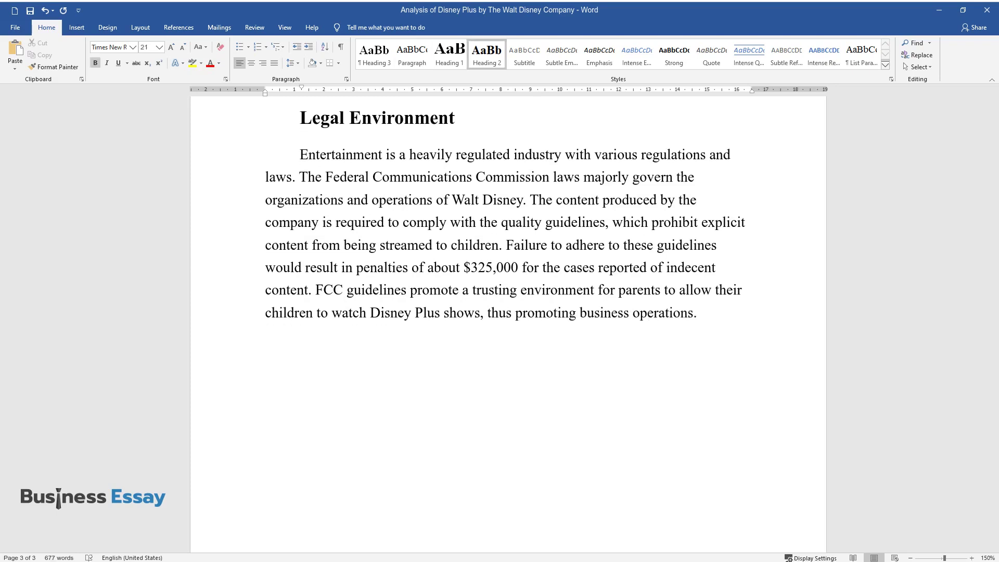
text(New Marketi)
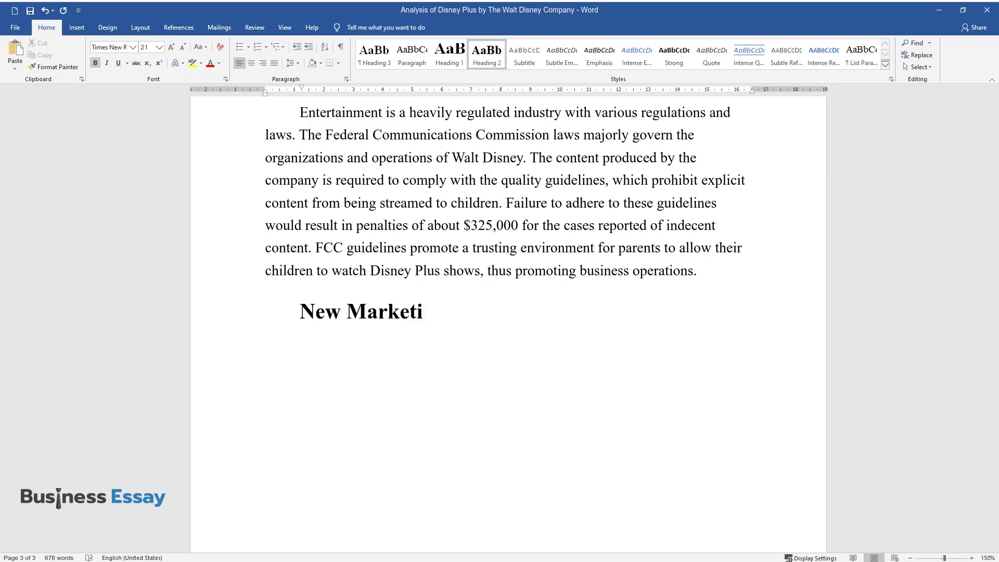
text(ng Mix Recommendations )
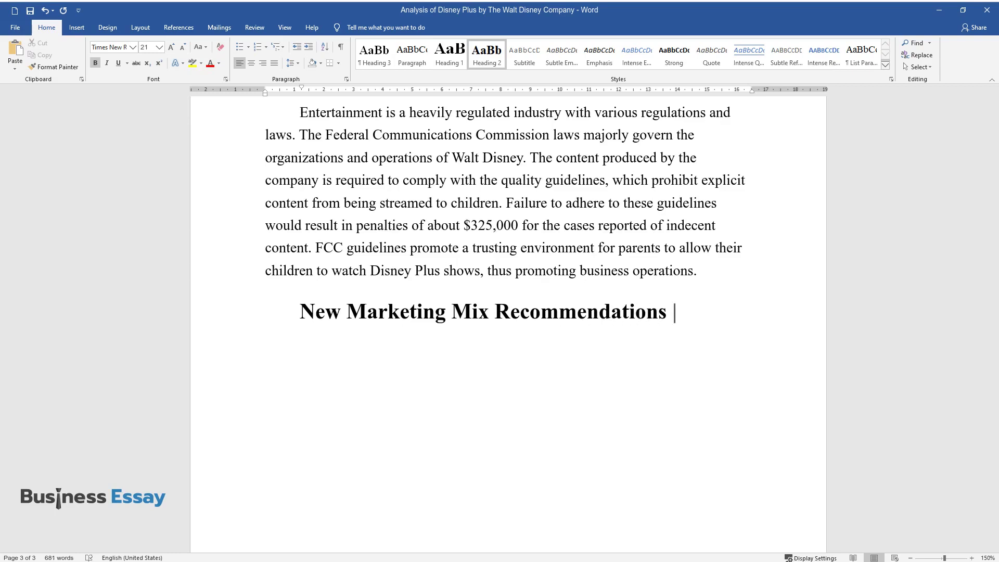
text(and Changes to 7Ps)
key(Return)
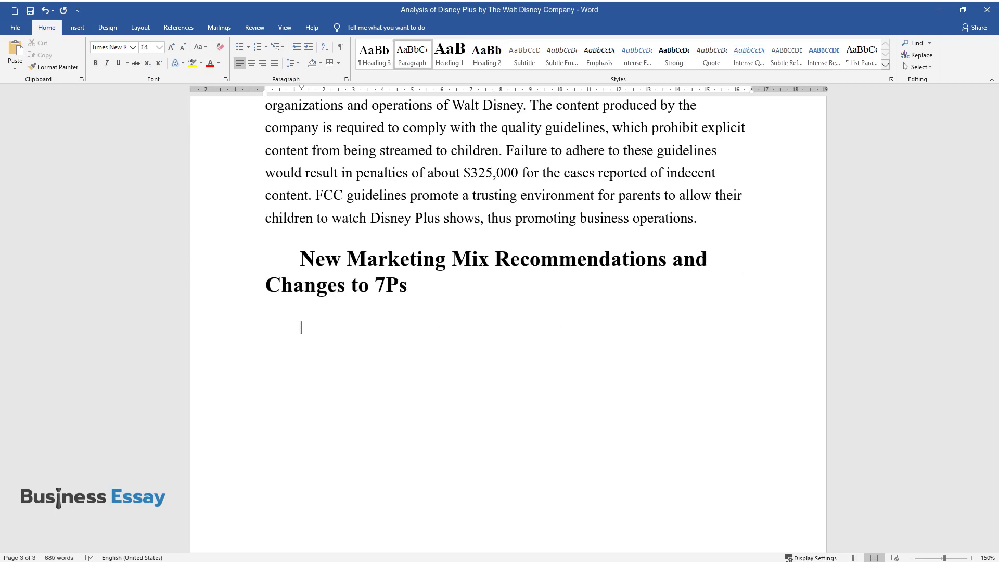
text(For the Disney Plus)
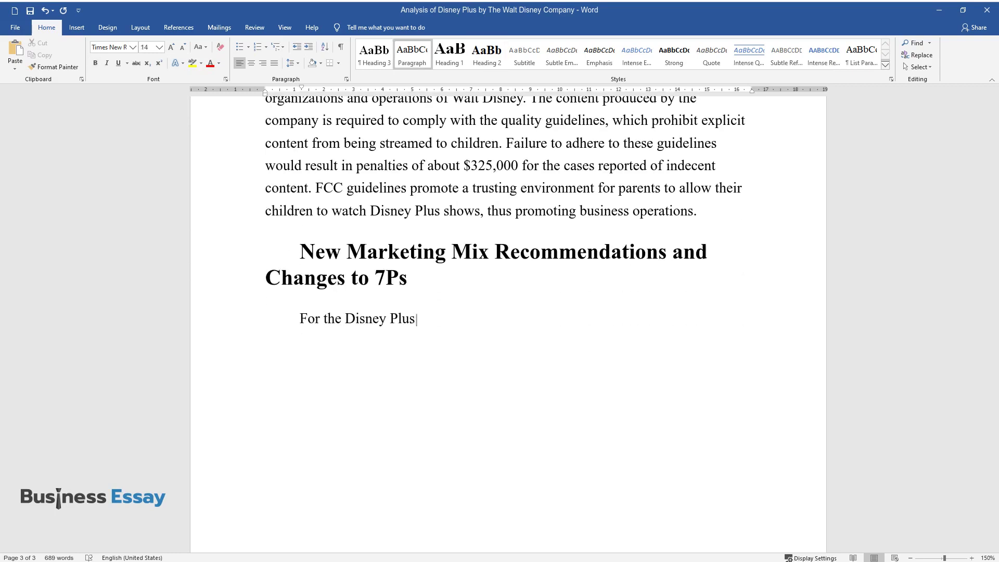
text( platform to complement Disney’s ex)
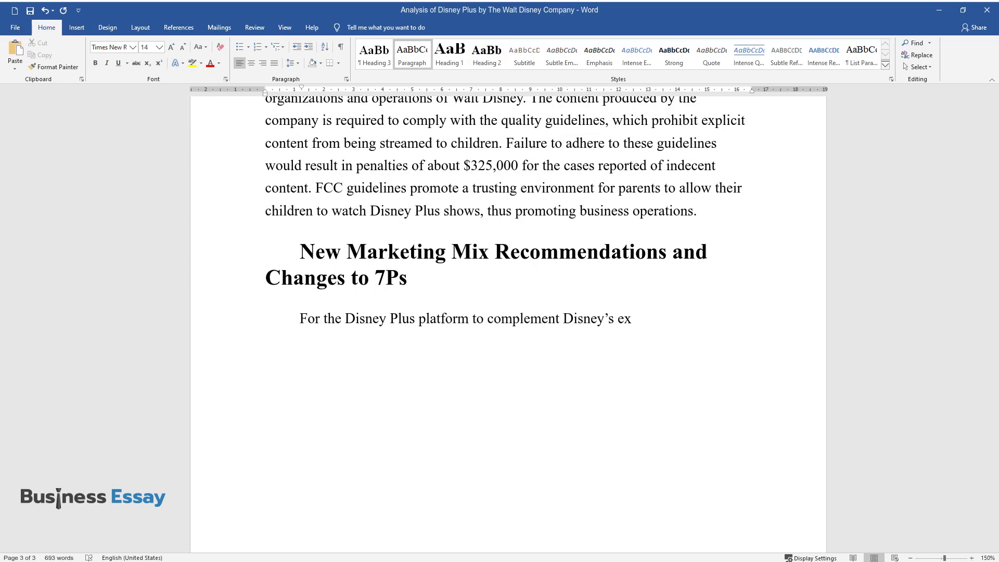
text(isting marketing strategies of prov)
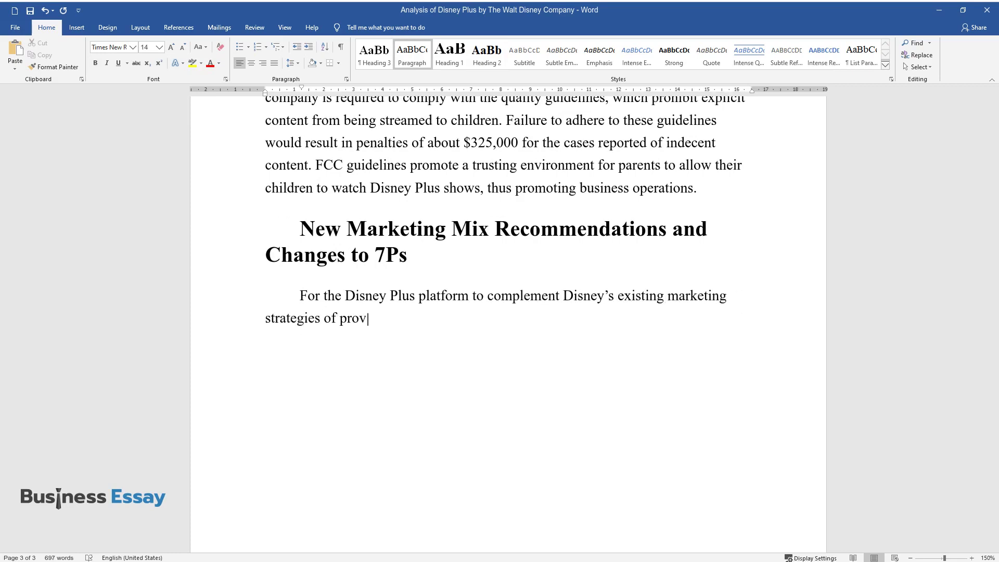
text(iding subscribers with yet another )
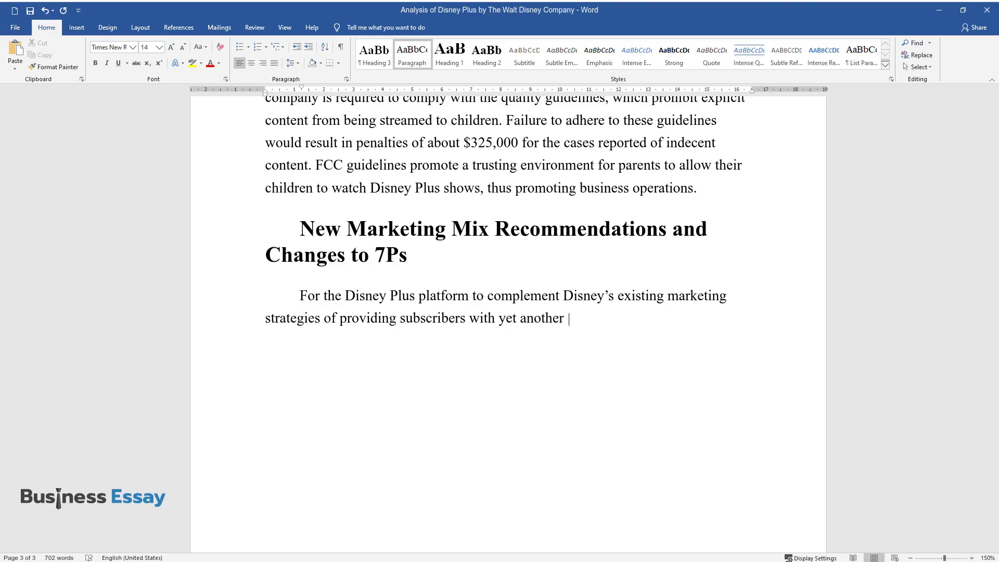
text(chance to immerse themselves in Disney magic in their)
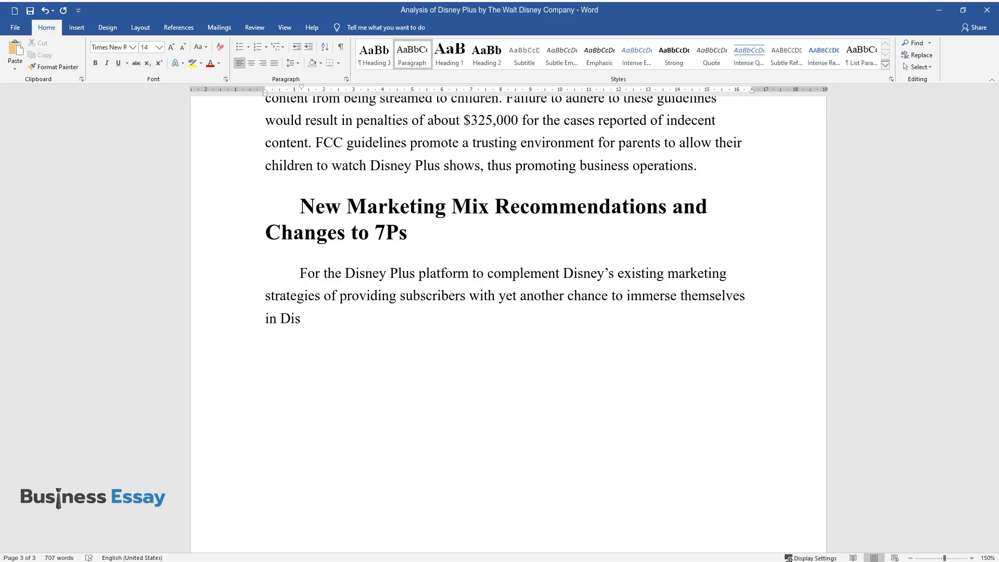
text( daily lives, the )
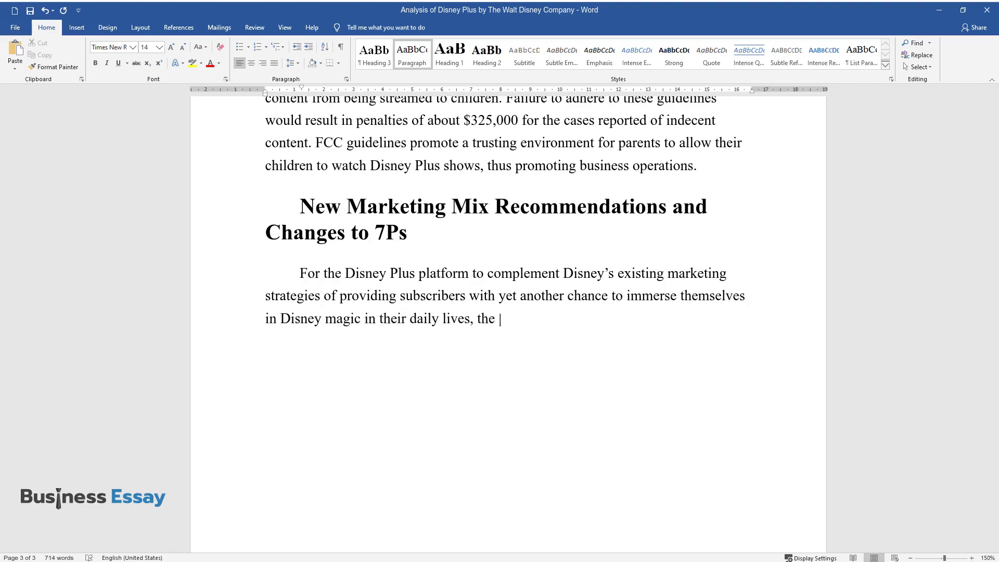
text(company needs a firmer grip on the )
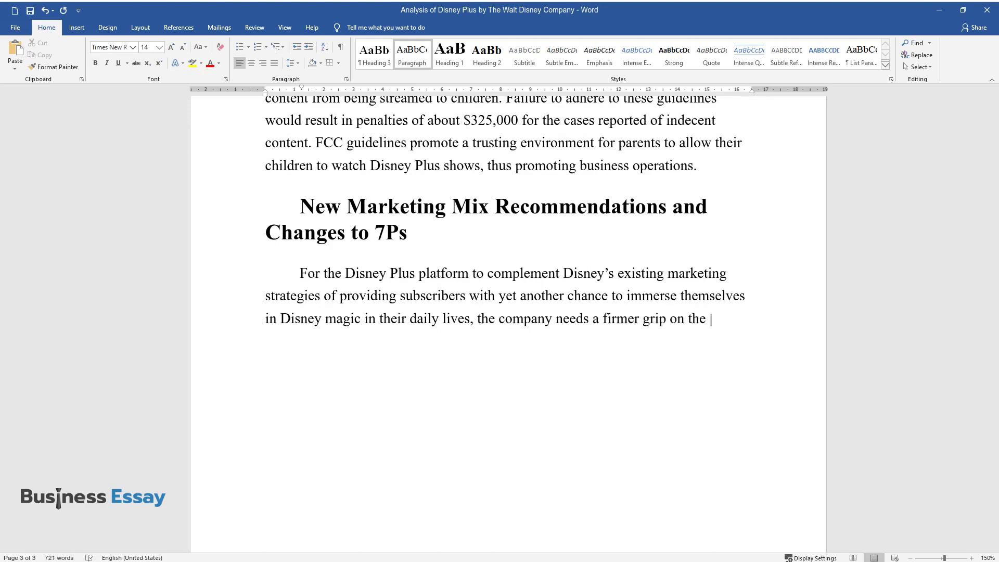
text(entertainment sector by making changes to the 7Ps as follows. While m)
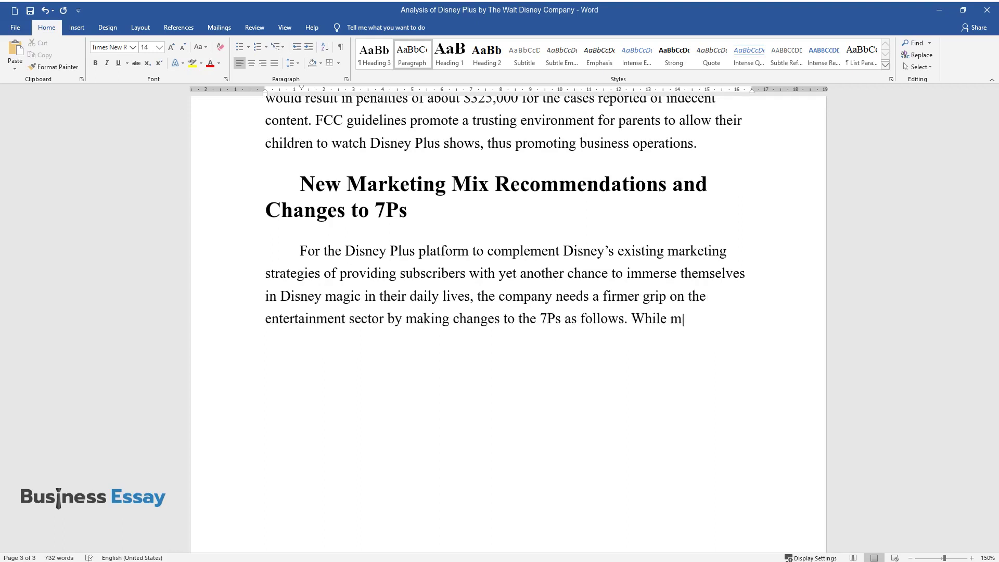
text(aking the necessary changes)
text( to the 7)
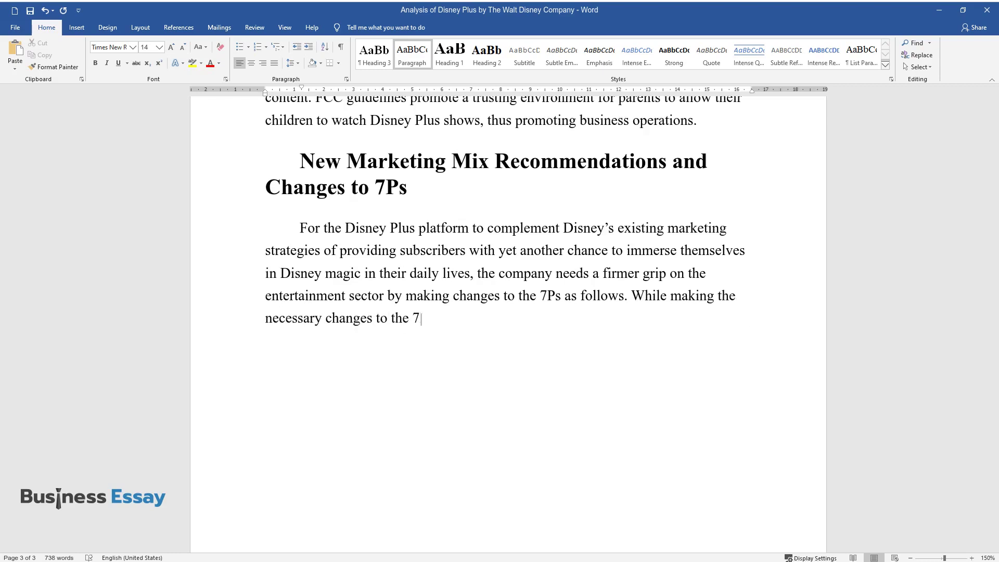
text(Ps, Disney Plus will likely present)
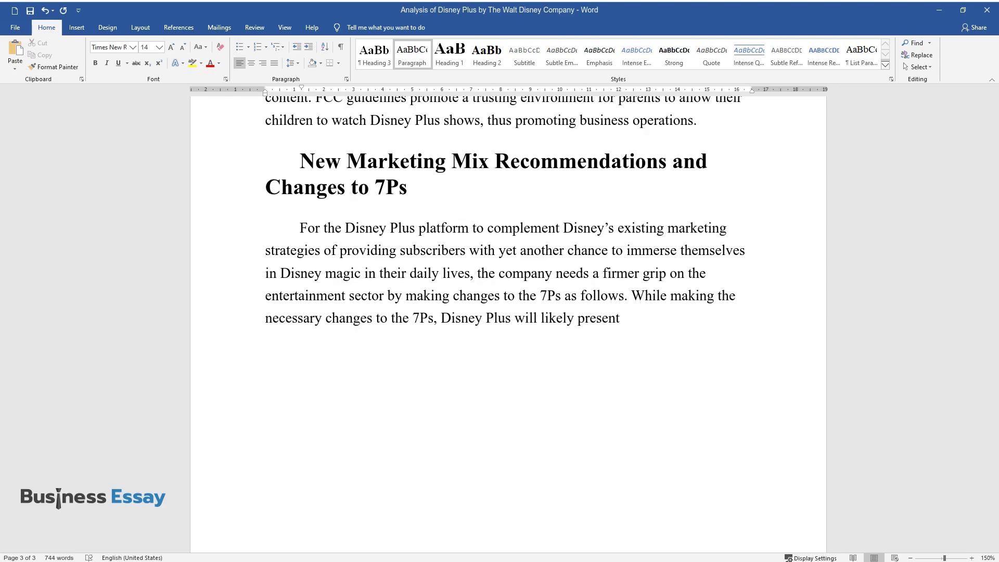
text( enough value to customers to enjoy)
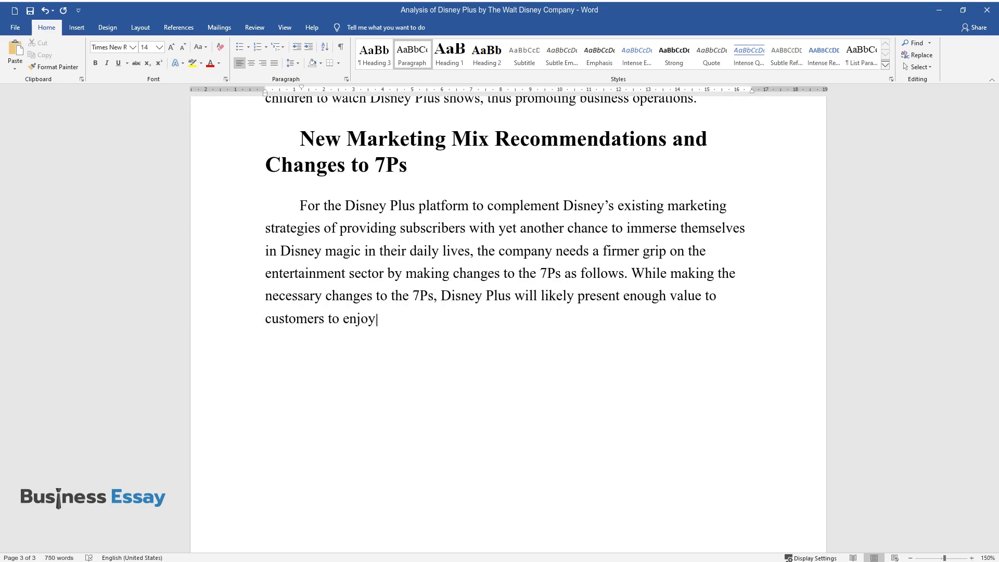
text( shows and movies at cheaper rates )
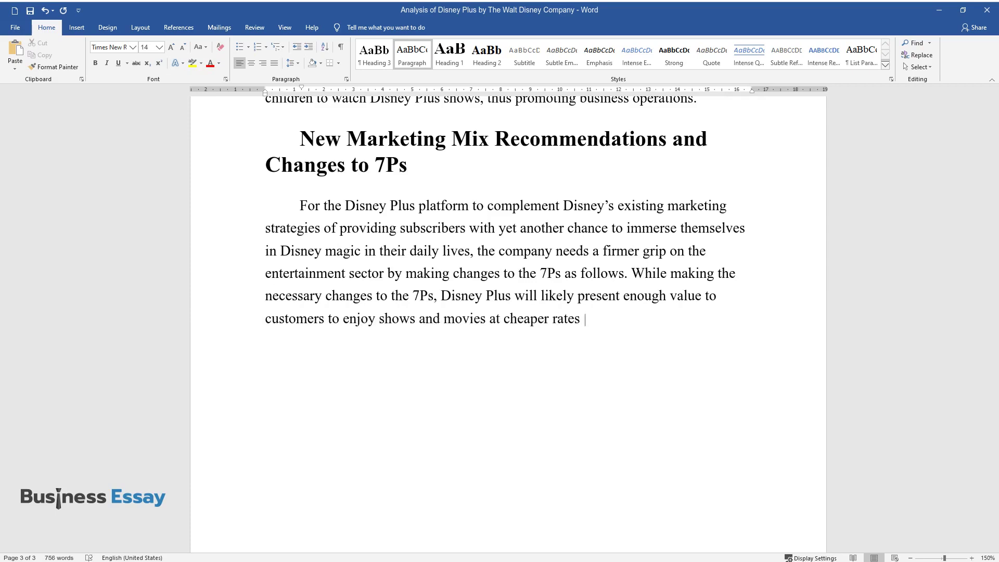
text(while also profiting the)
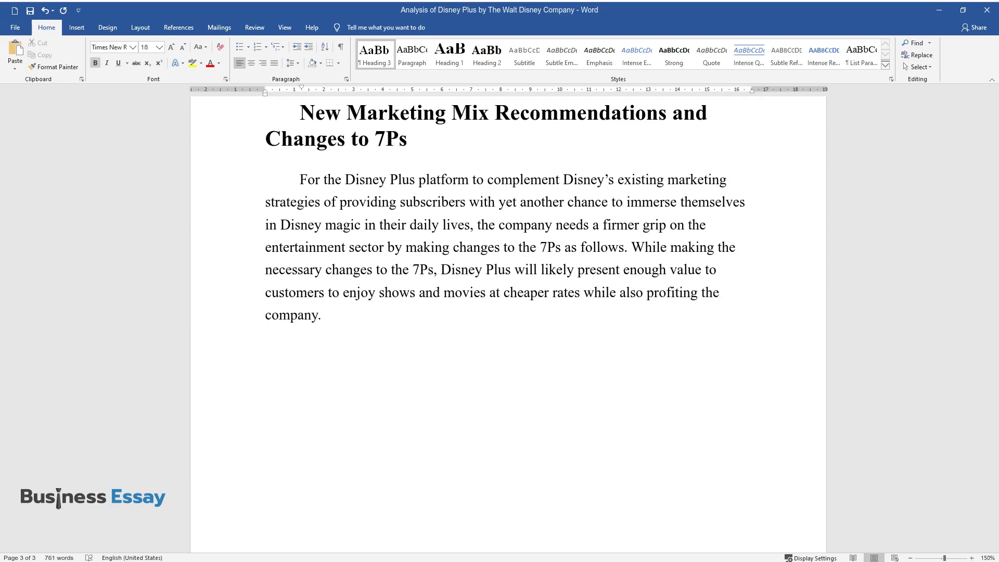
text( company. Price)
Write the Price paragraph on competitive $6.99 pricing with allowances and discounts to gain market share
key(Return)
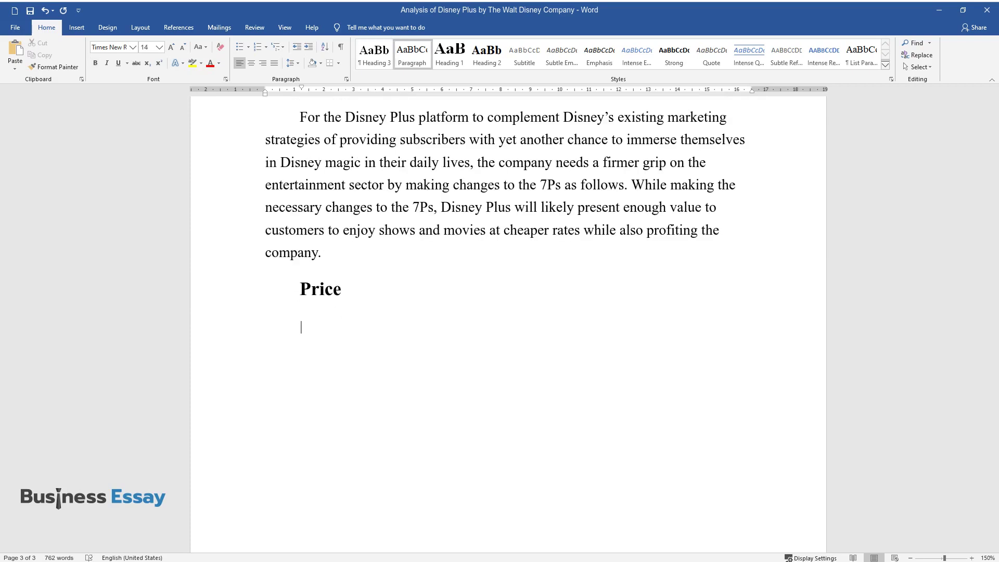
text(Walt Disney use)
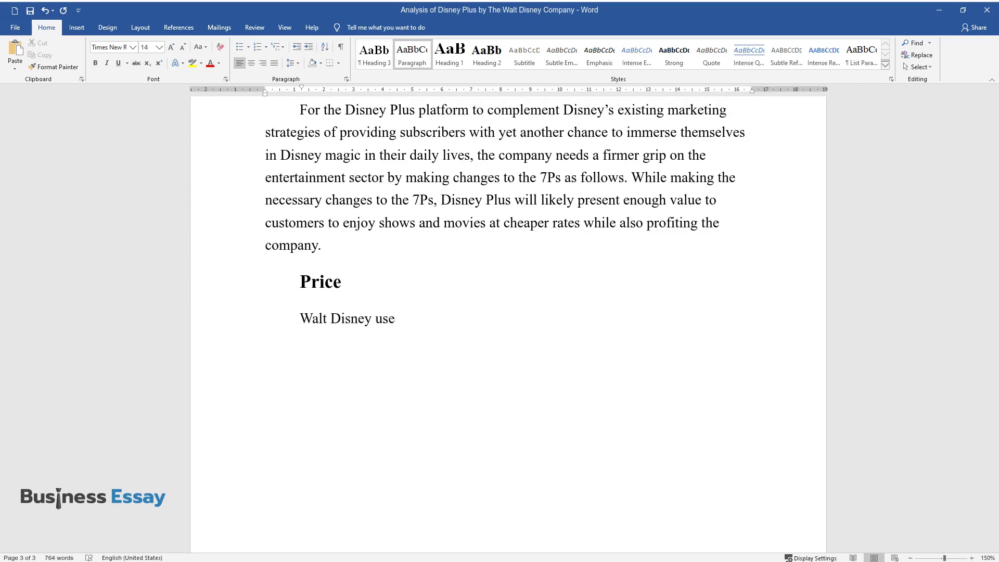
text(d data from other competitors to)
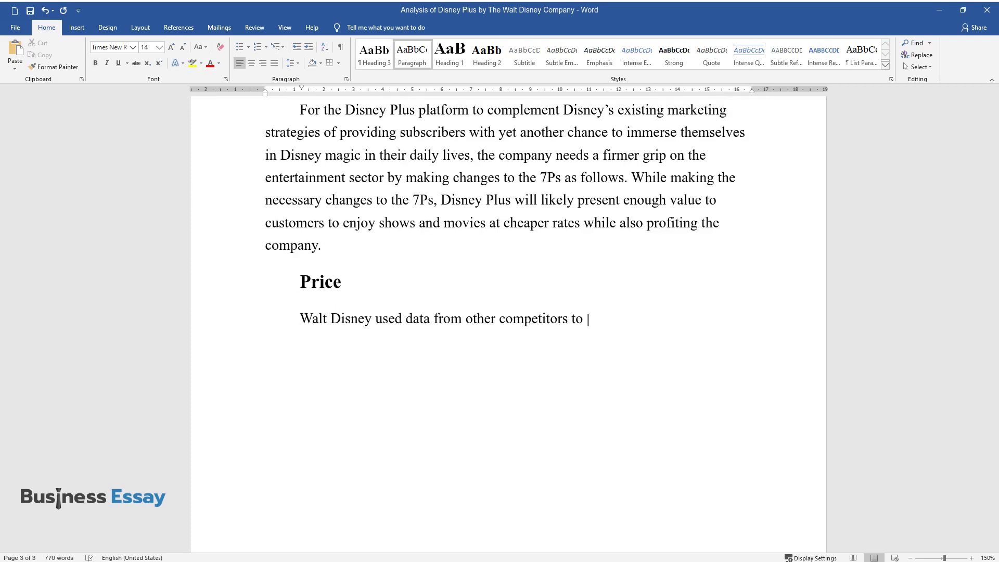
text( set a price level that follows a competitive pricing stra)
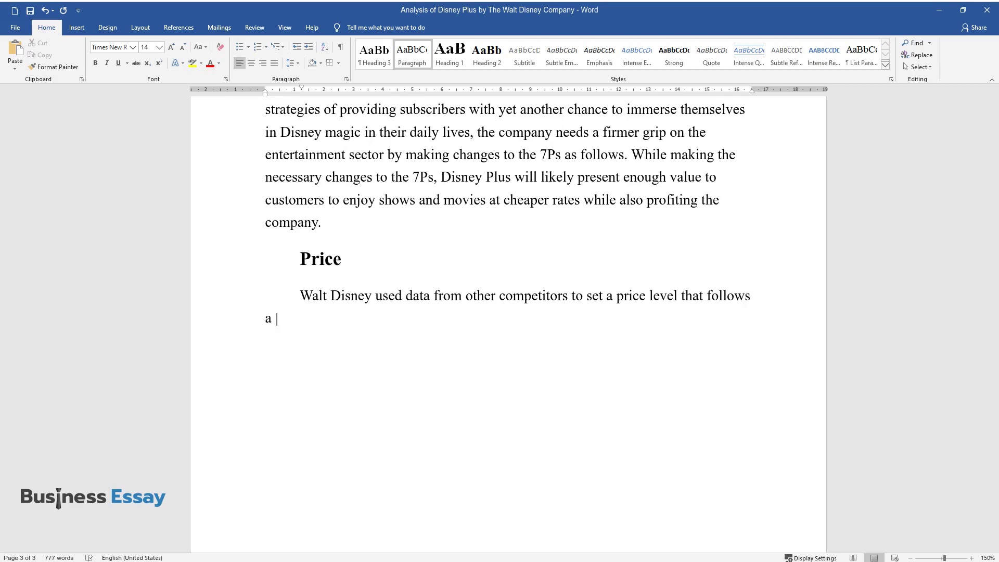
text(tegy. Th)
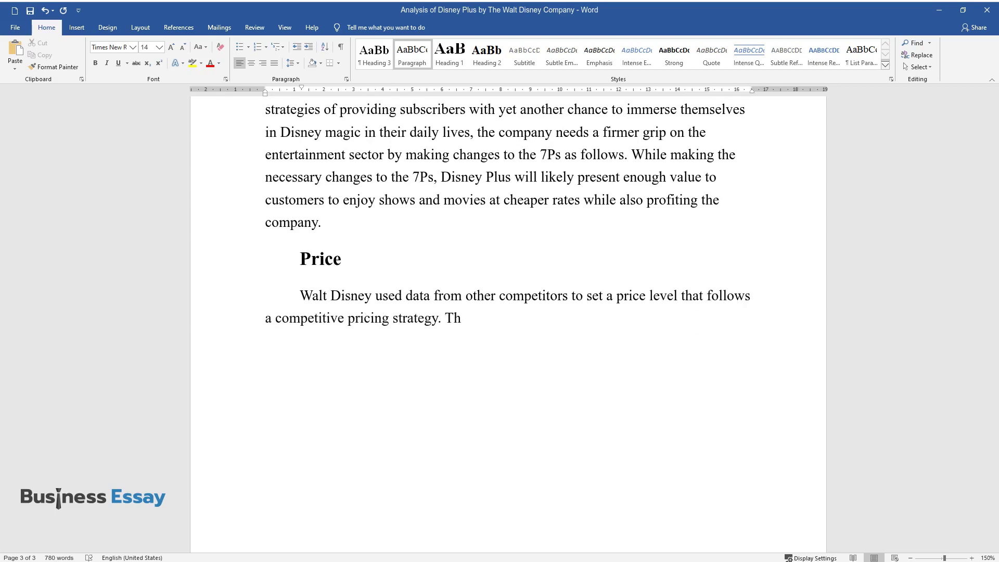
text(e price was set at $6.99, which w)
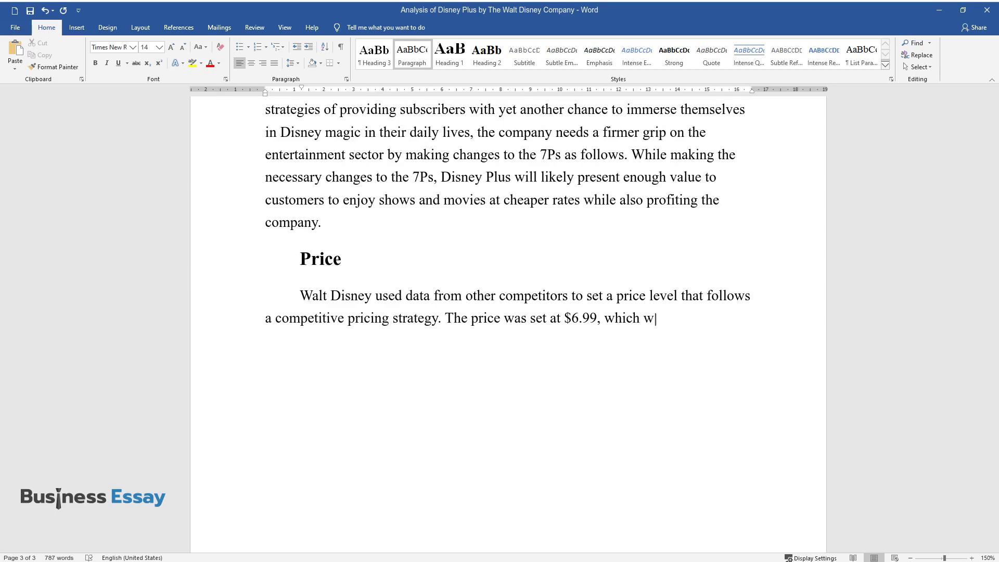
text(as lower than for most competitor)
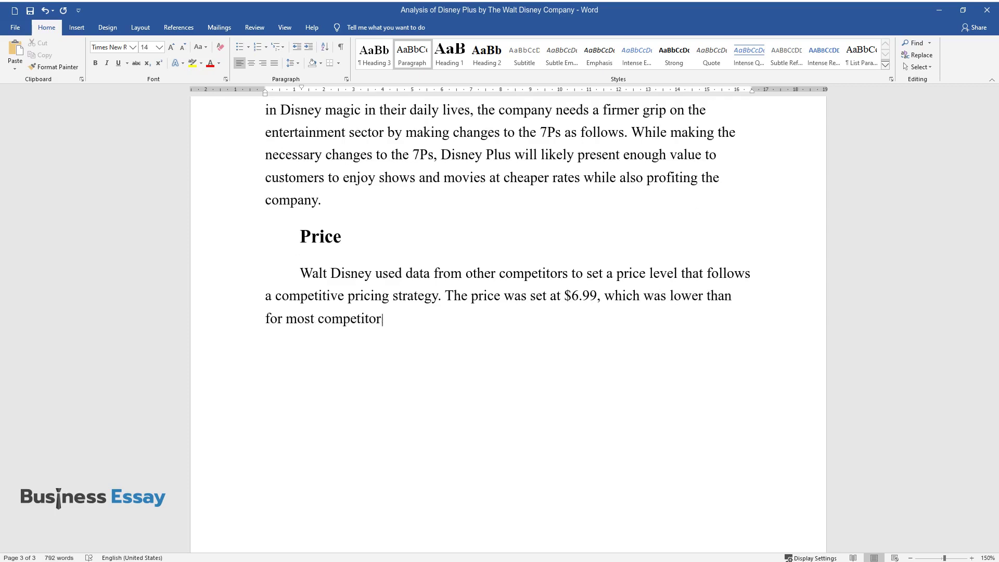
text(s. Some of the changes in the pri)
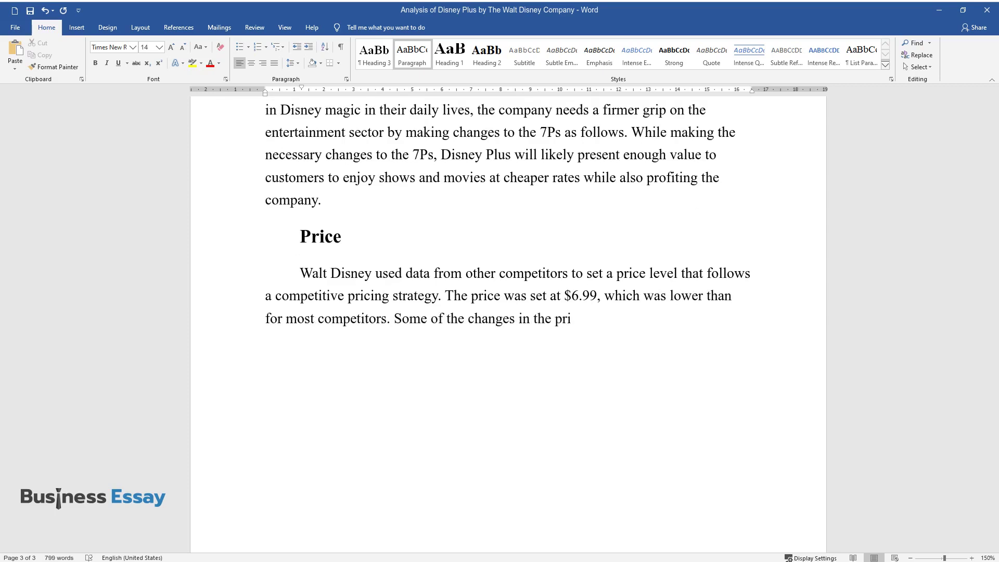
text(ce would be the introduction of allowance)
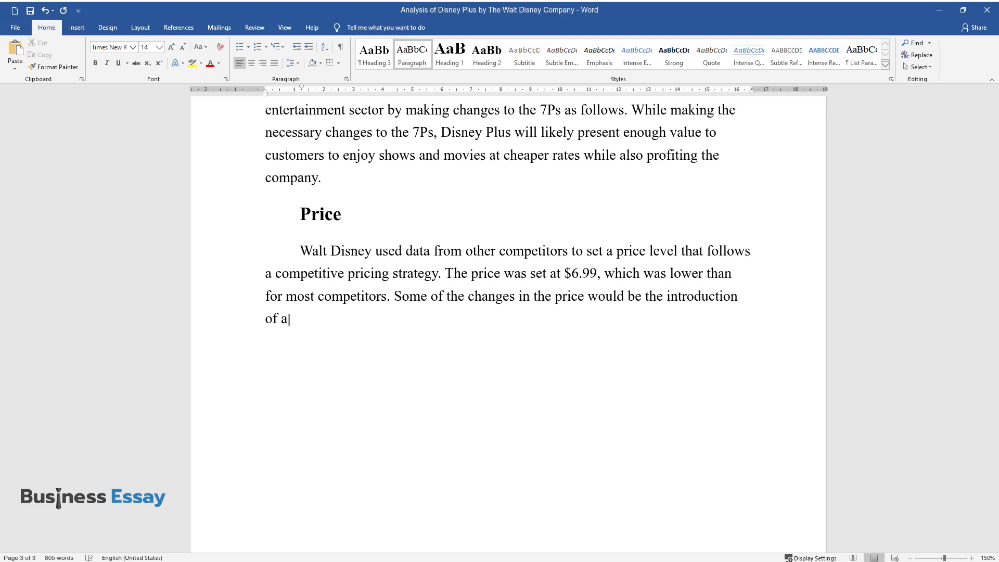
text(s and discounts in order )
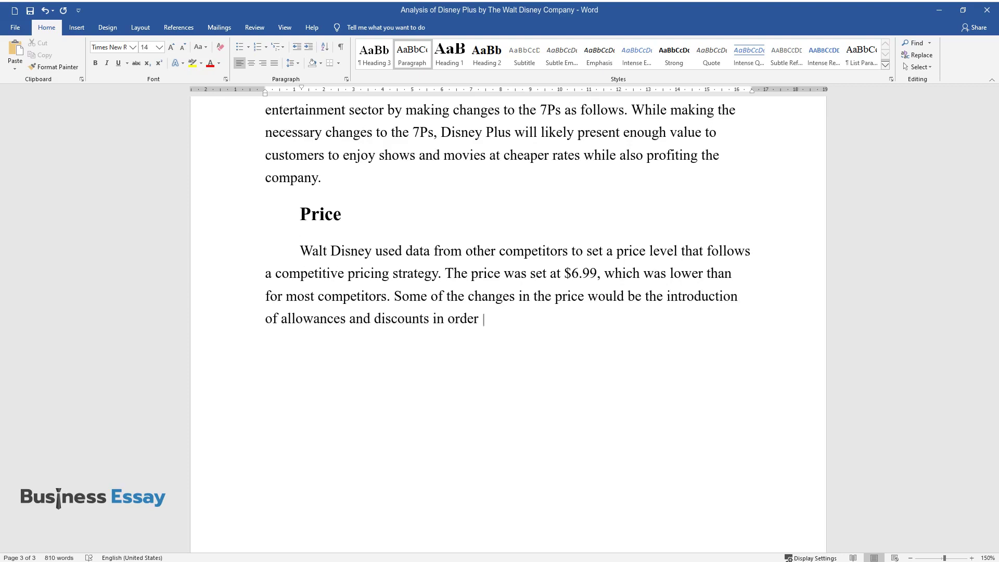
text(to gain a greater market share.)
key(Return)
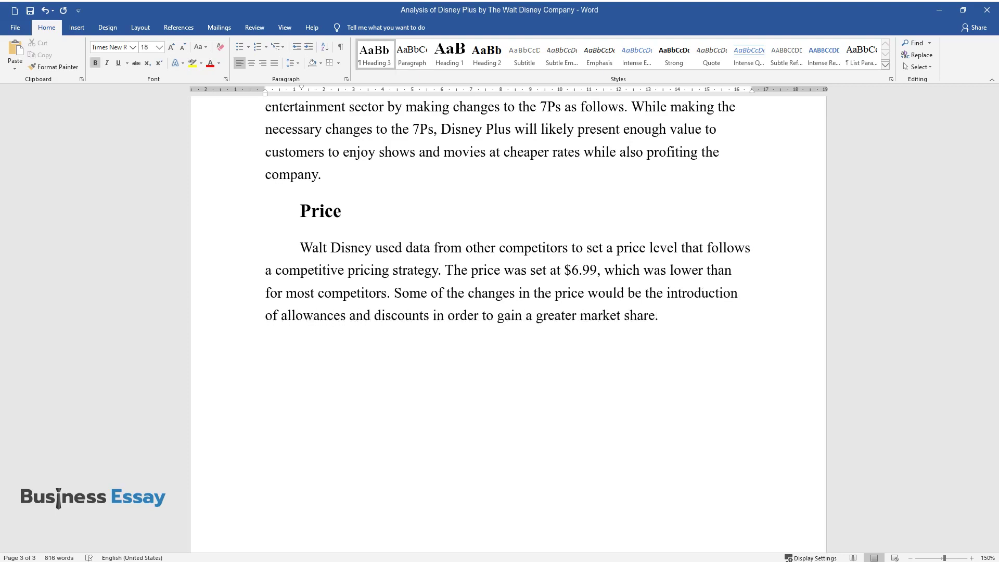
Add a 'Product' heading with a paragraph on extending purchase benefits to delivery, credit and product testing
text(Product)
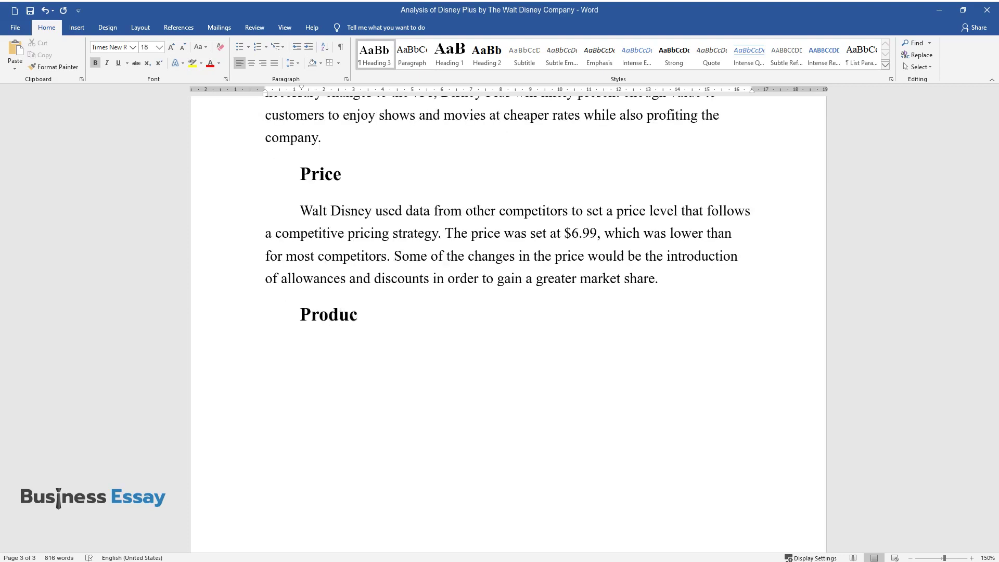
key(Return)
text(Disney Plus shou)
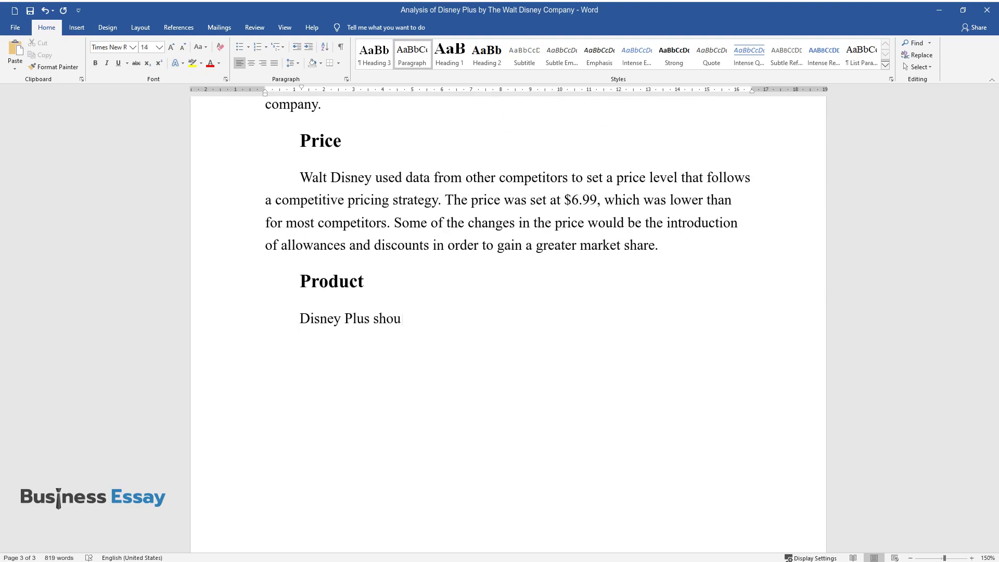
text(ld extend benefits for the purchase )
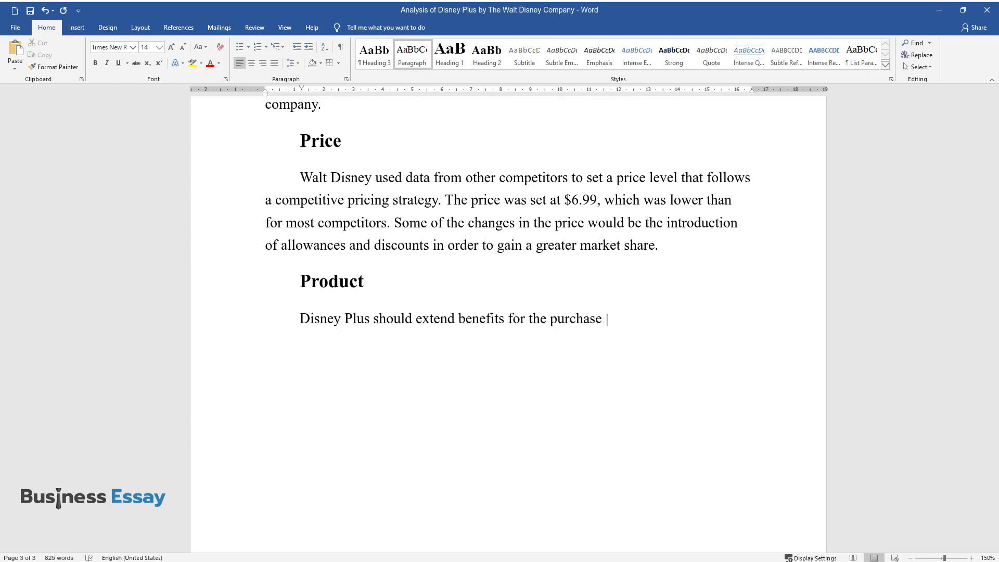
text(of its products to include delivery)
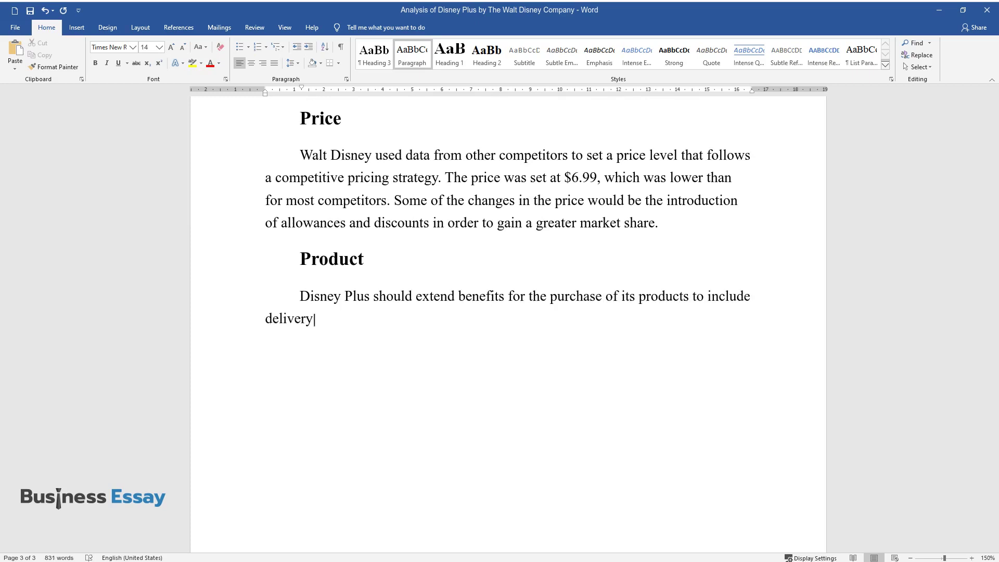
text( and credit; the new products should)
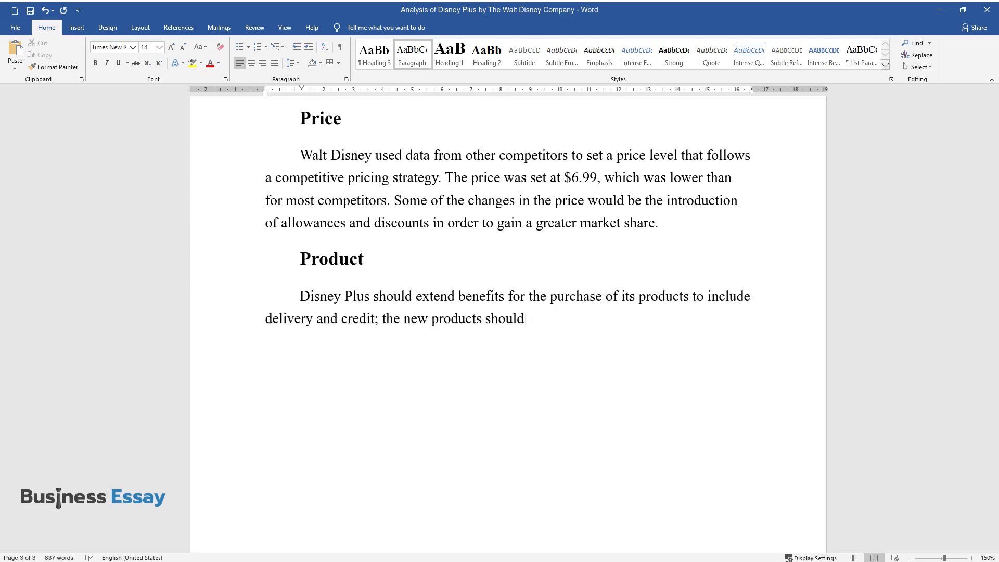
text( also be tested before its fully co)
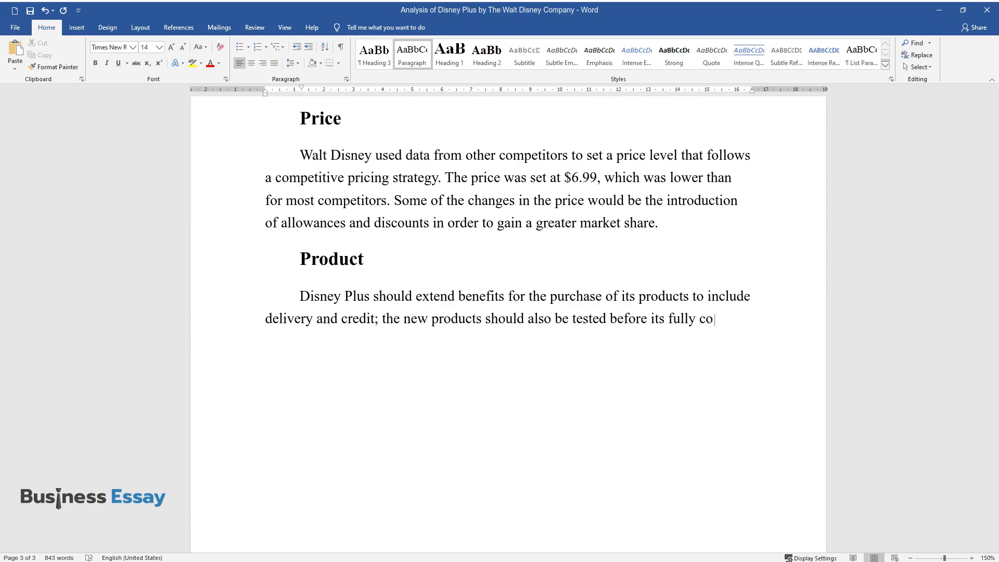
text(mmercialized. This increases the pro)
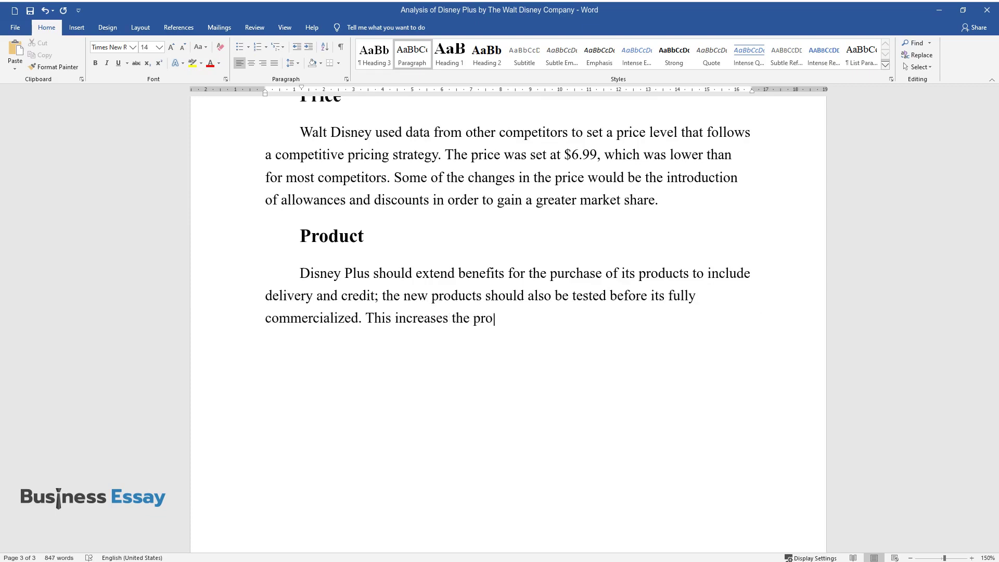
text(bability of the platform making good)
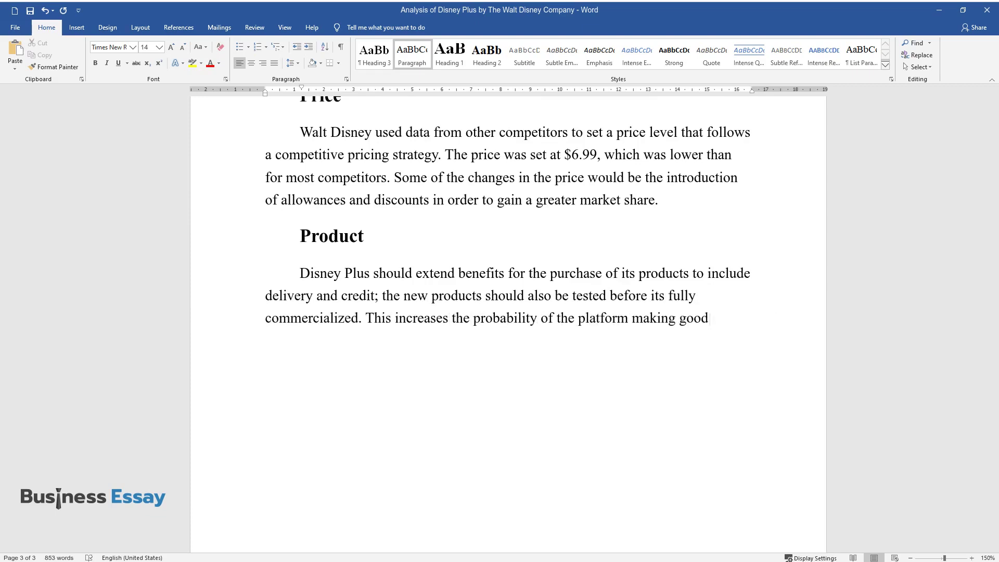
text( sales and avoids incurring losses.)
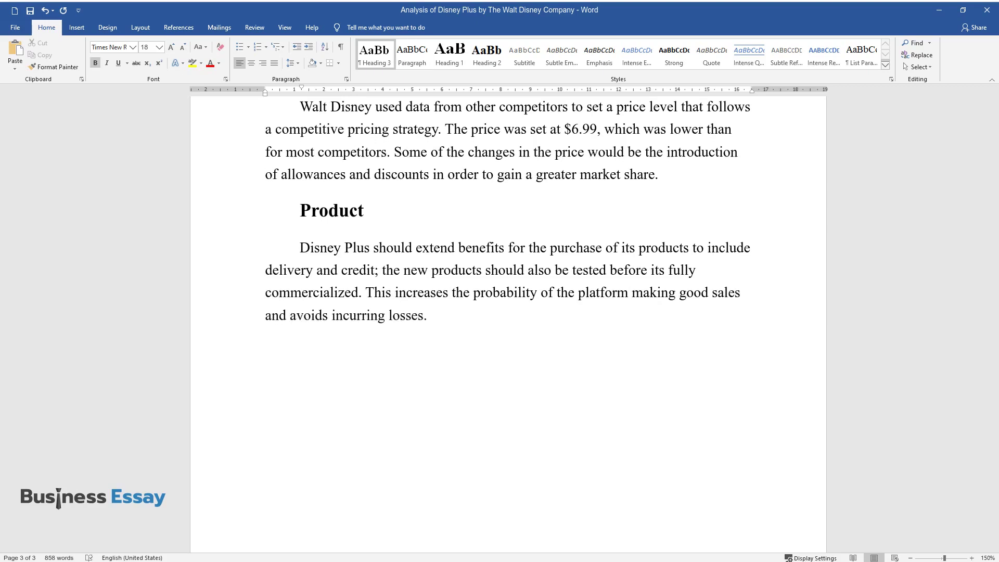
text(Plac)
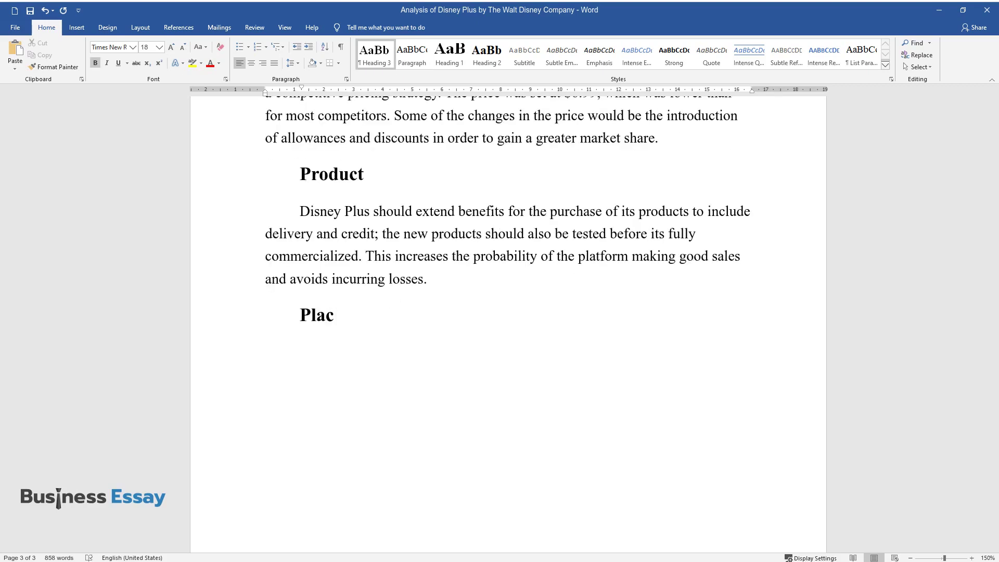
text(e)
key(Return)
Write the Place paragraph urging more Walt Disney parks across Africa, ending 'than their competitors'
text(Even though Wa)
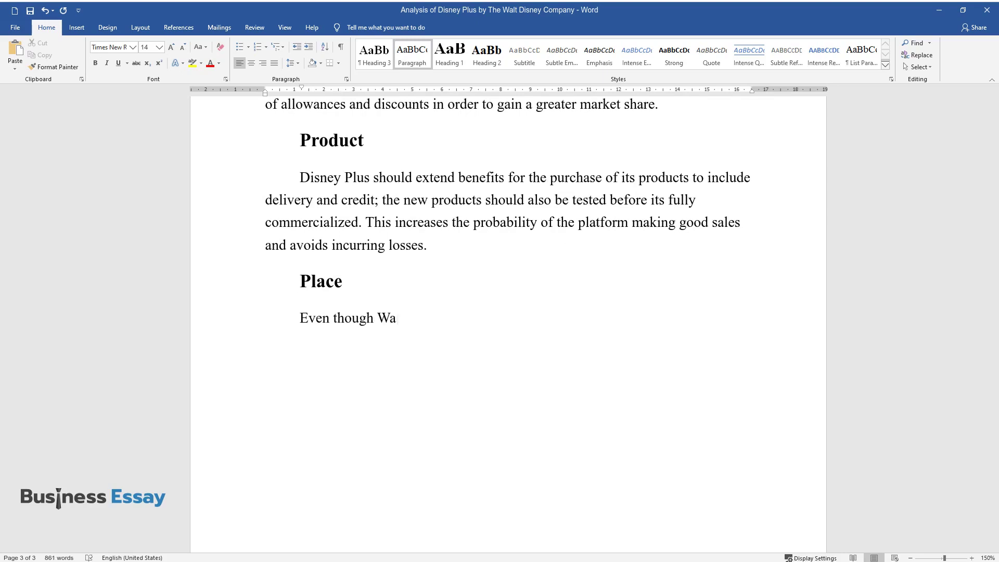
text(lt Disney Parks are successful worldw)
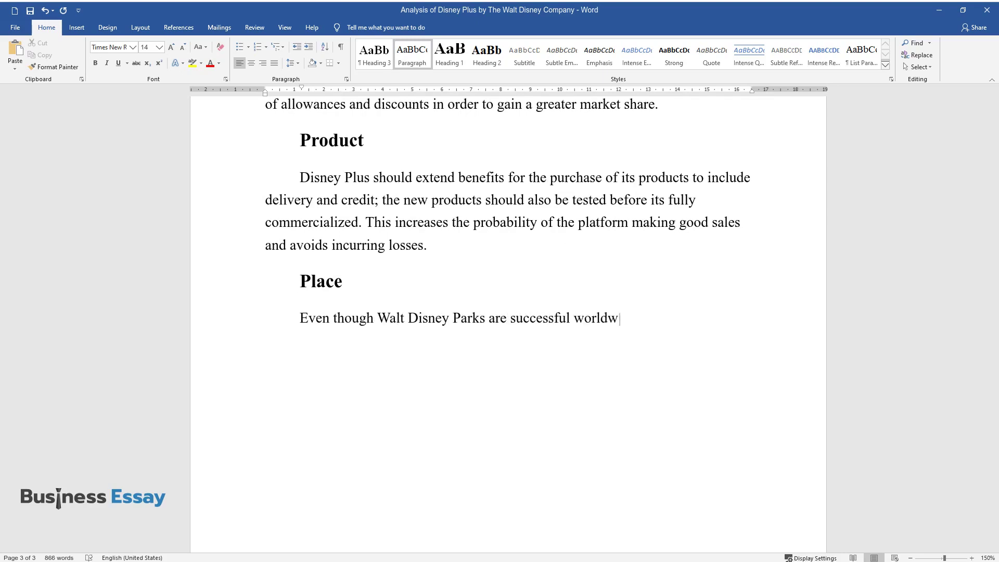
text(ide, thus reaching a lot of people and acting as advertis)
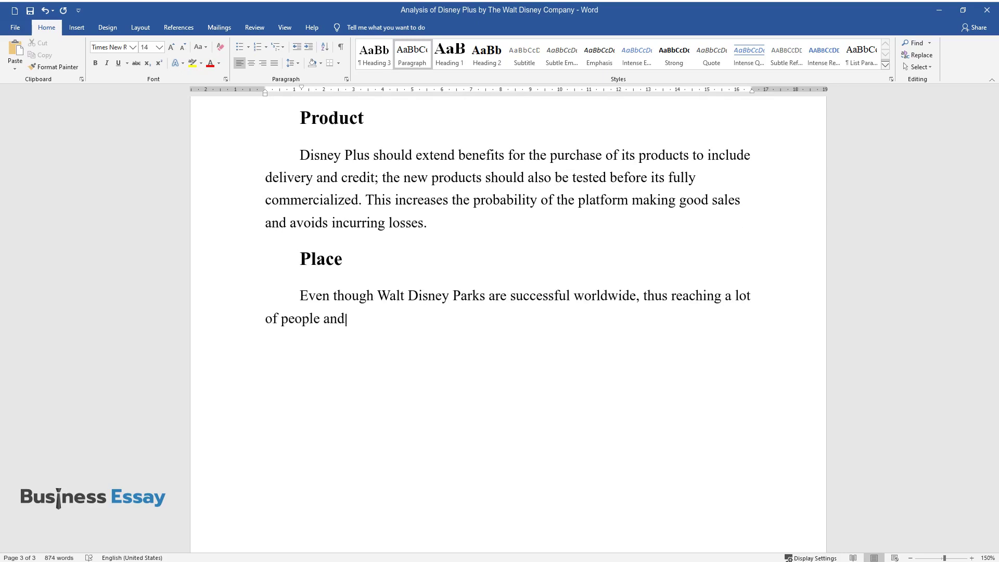
text(ing areas of what t)
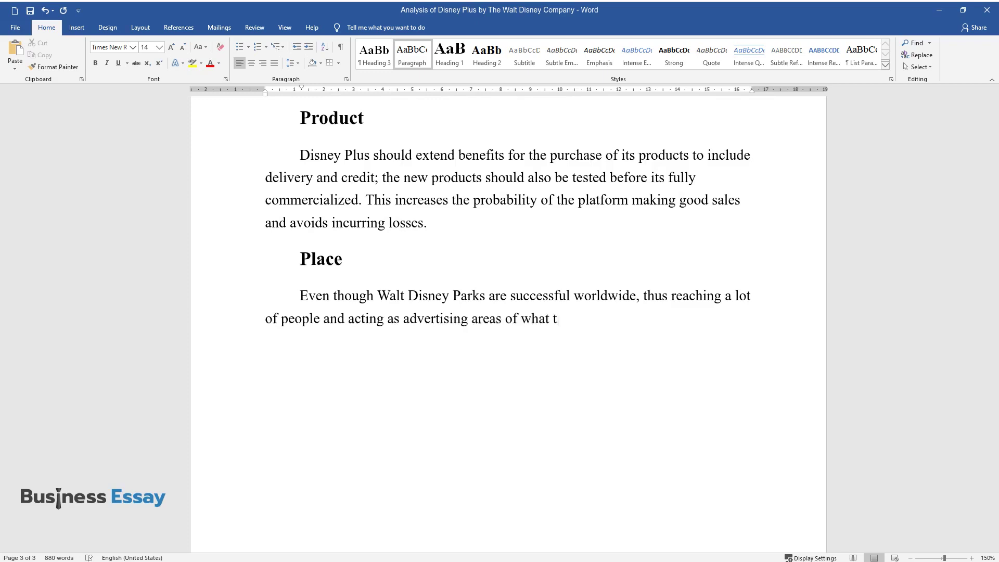
text(hey offer, the company has not venture)
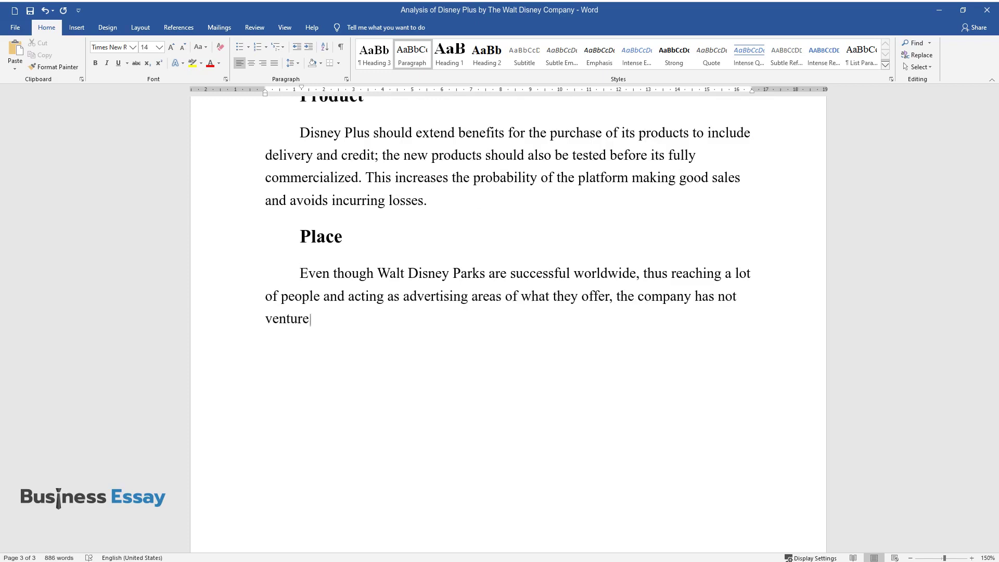
text(d into advertising in the African cou)
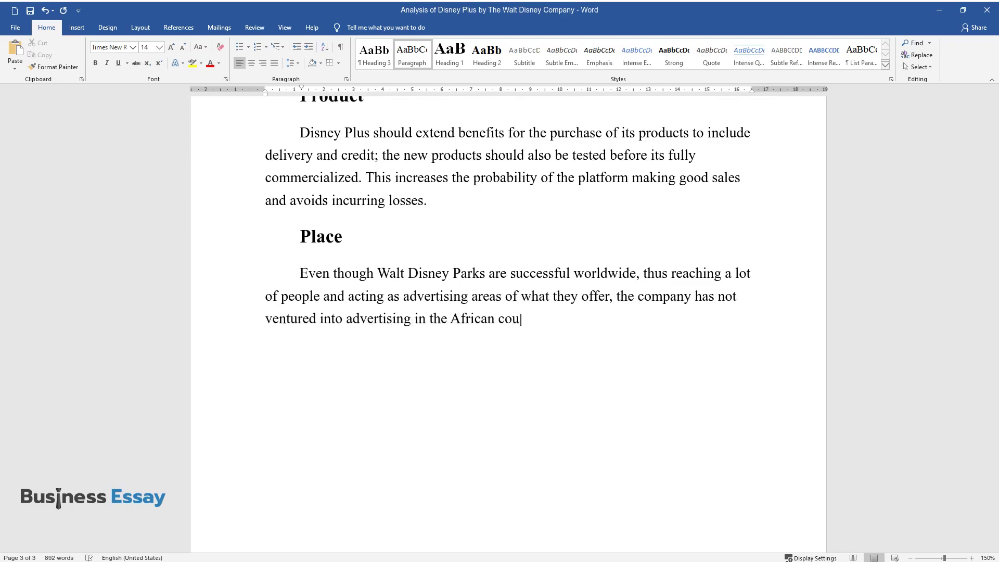
text(ntries. The company should strive to )
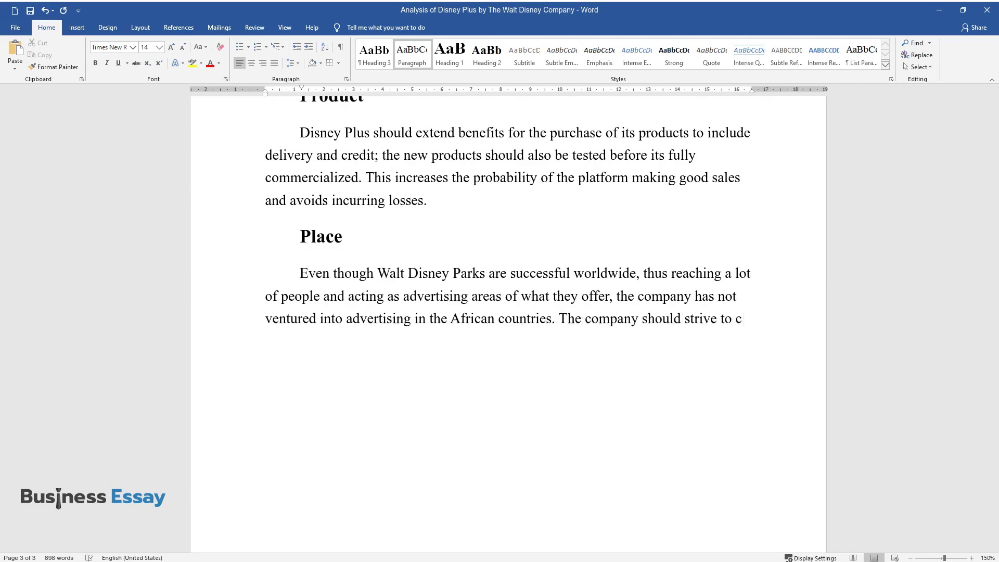
text(create more Walt Disney parks across co)
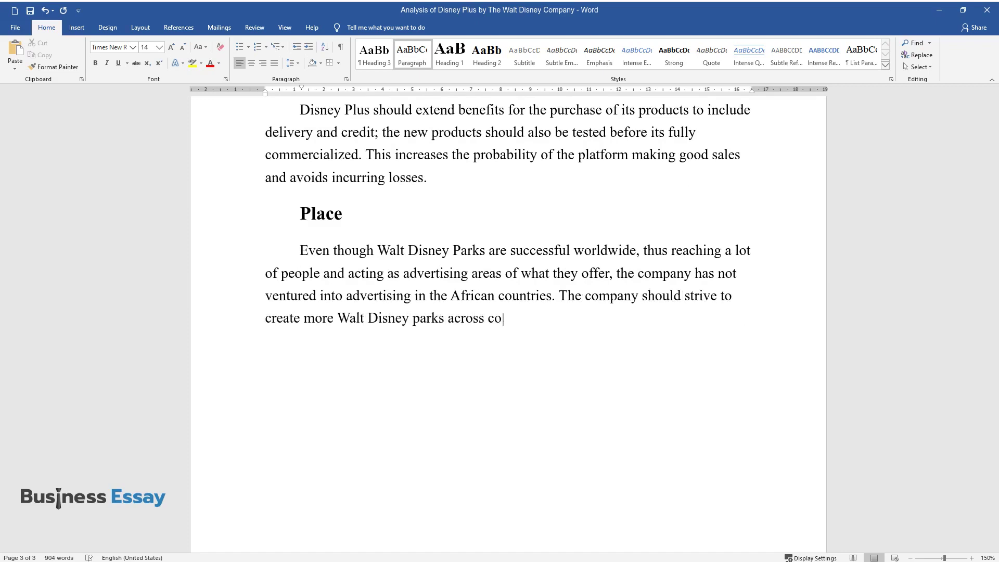
text(untries in Africa, thus being able to )
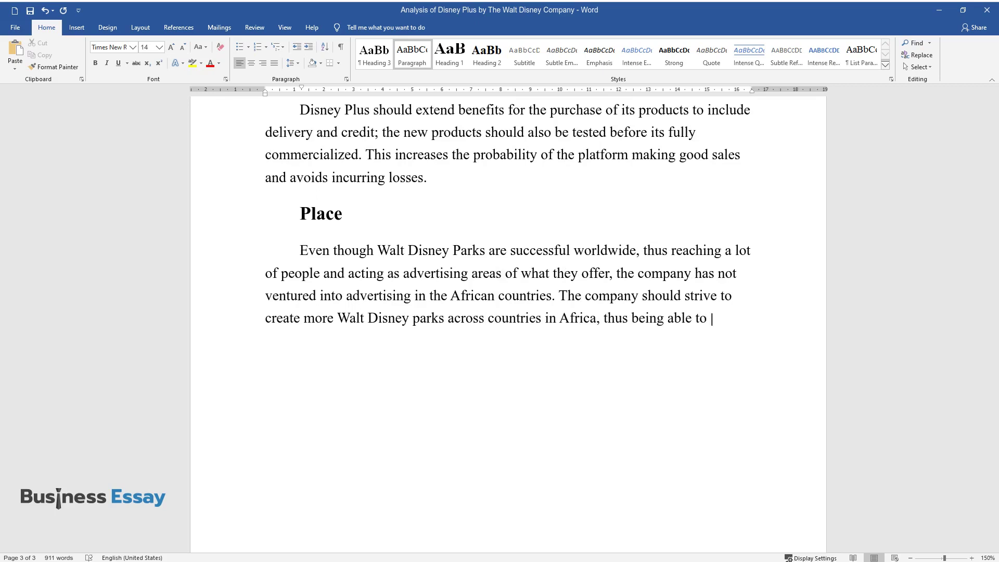
text(advertise themselves more easily than their competitors.)
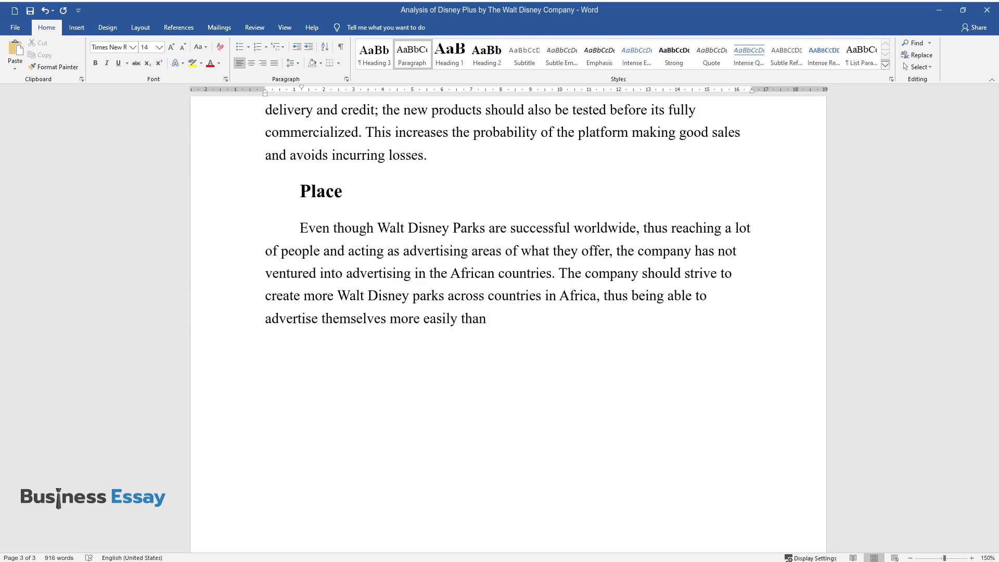
key(Return)
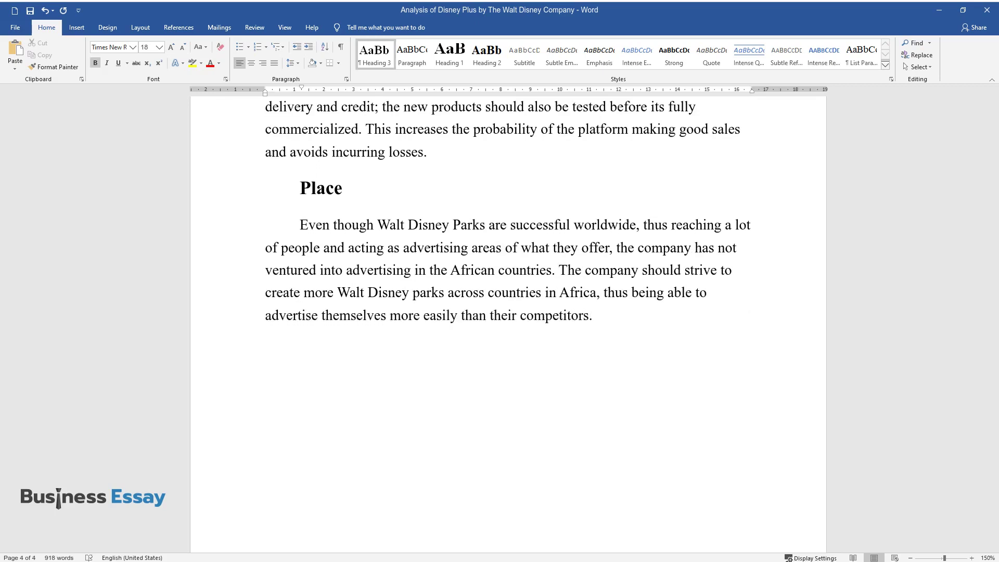
Add a 'Promotion' heading with a paragraph on relevant social posts and the multi-studio trailer campaign
text(Promotion)
key(Return)
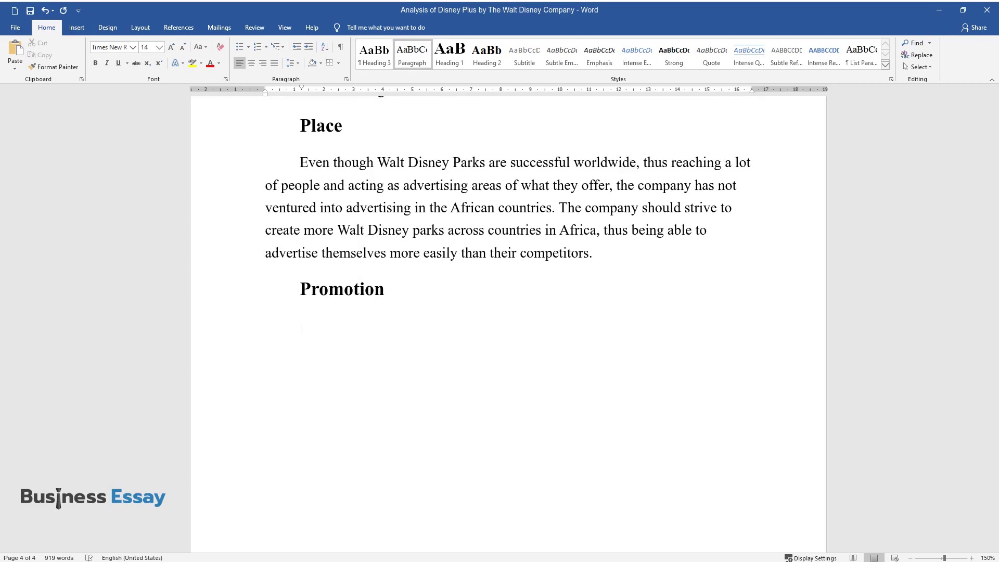
text(Social media posts should)
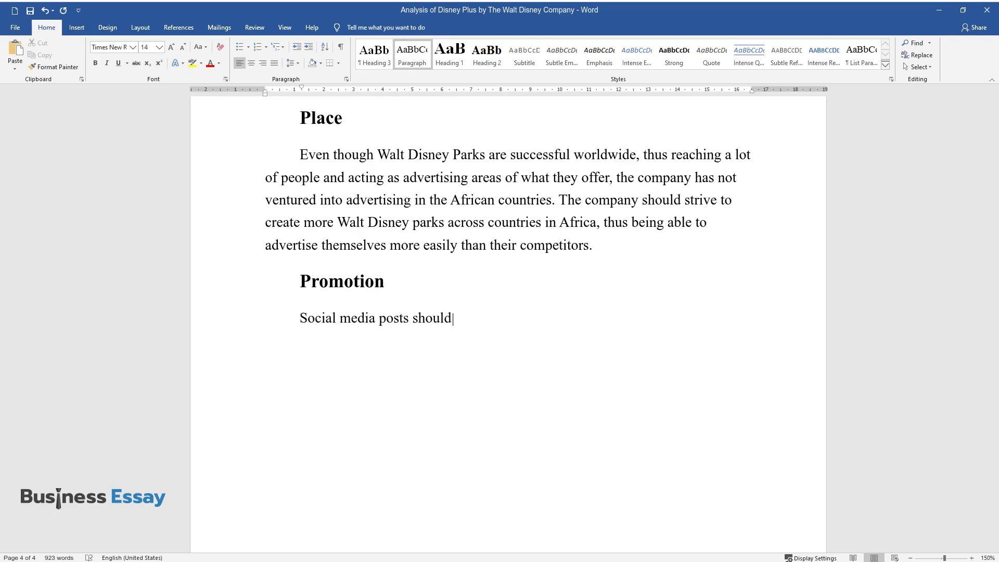
text( be more relevant to their target a)
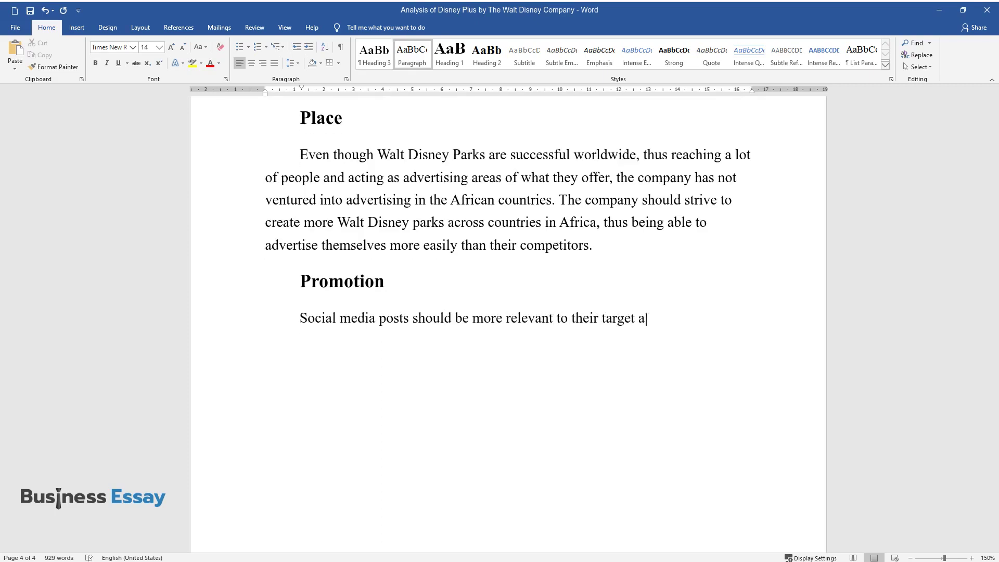
text(udience, and the posts should encou)
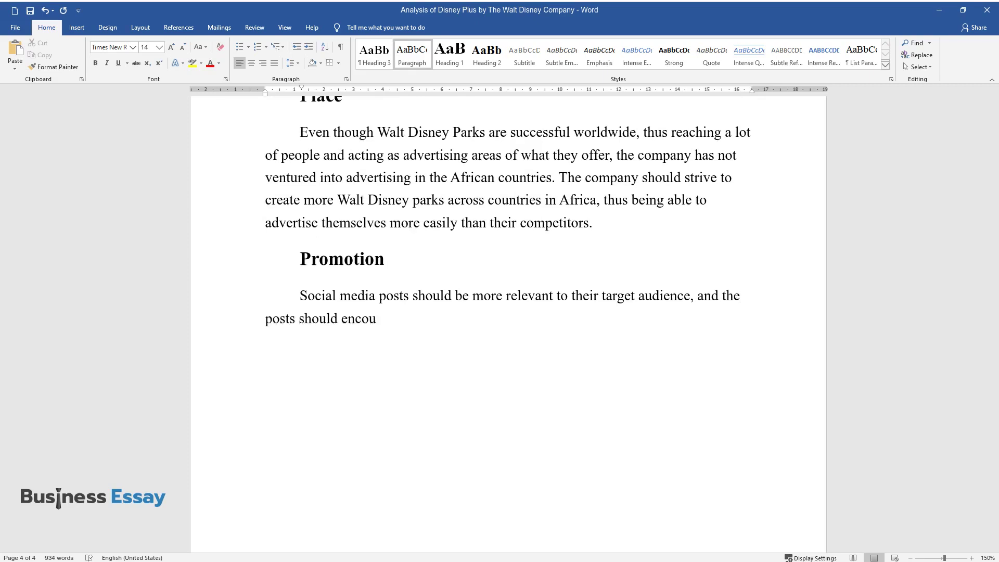
text(rage further actions by subscribers,)
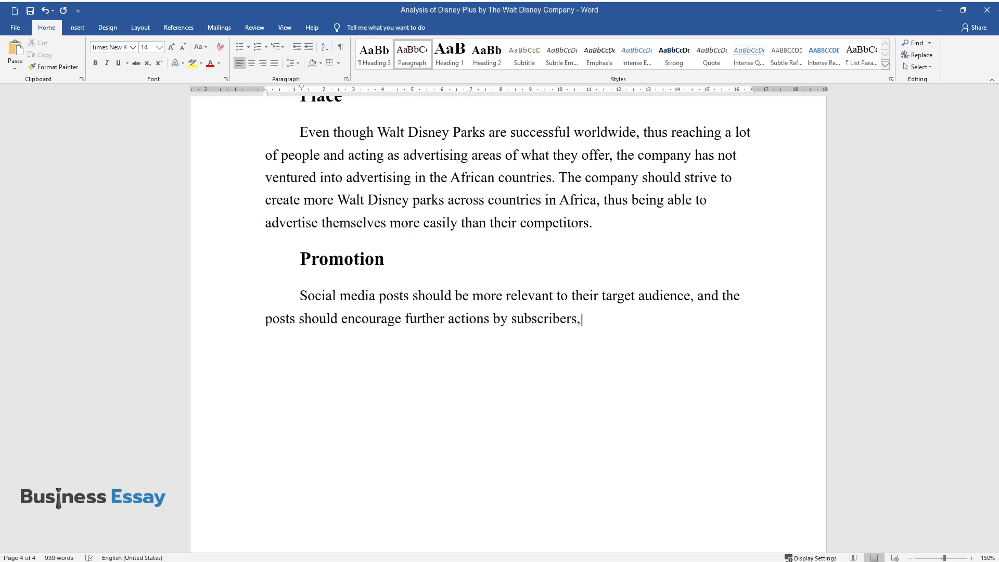
text( such as sharing, which would enabl)
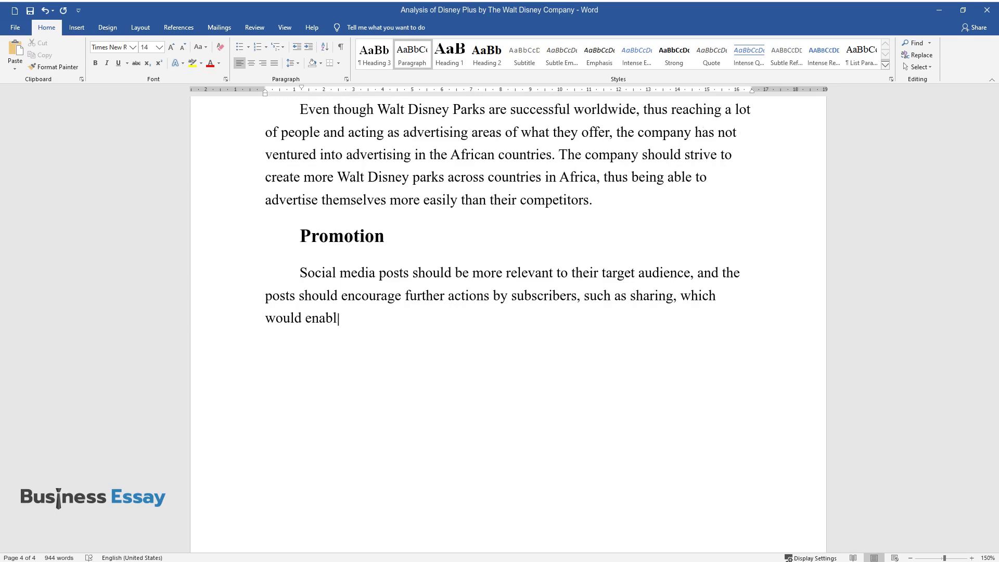
text(e them to reach more people. One ma)
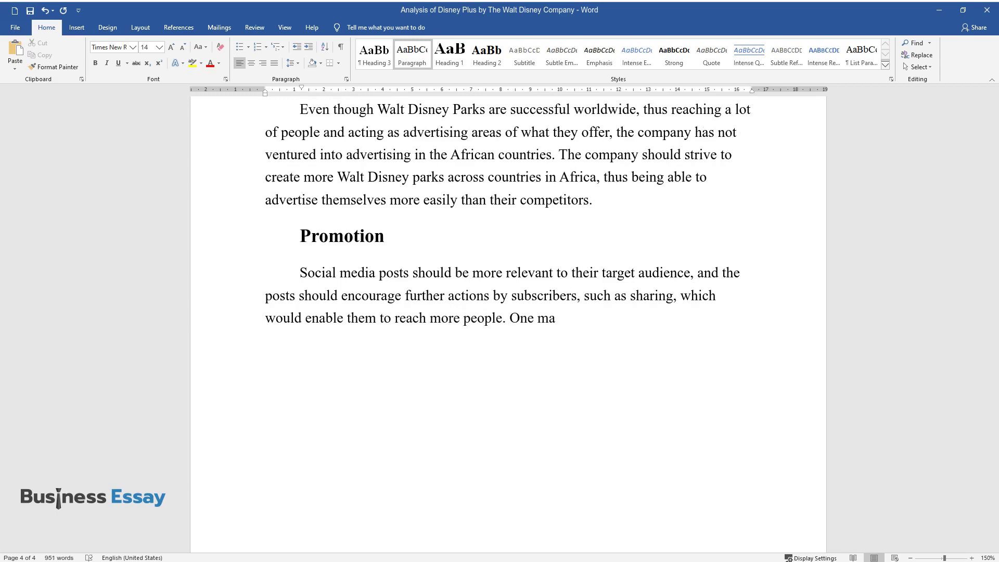
text(rketing campaign that stood out was)
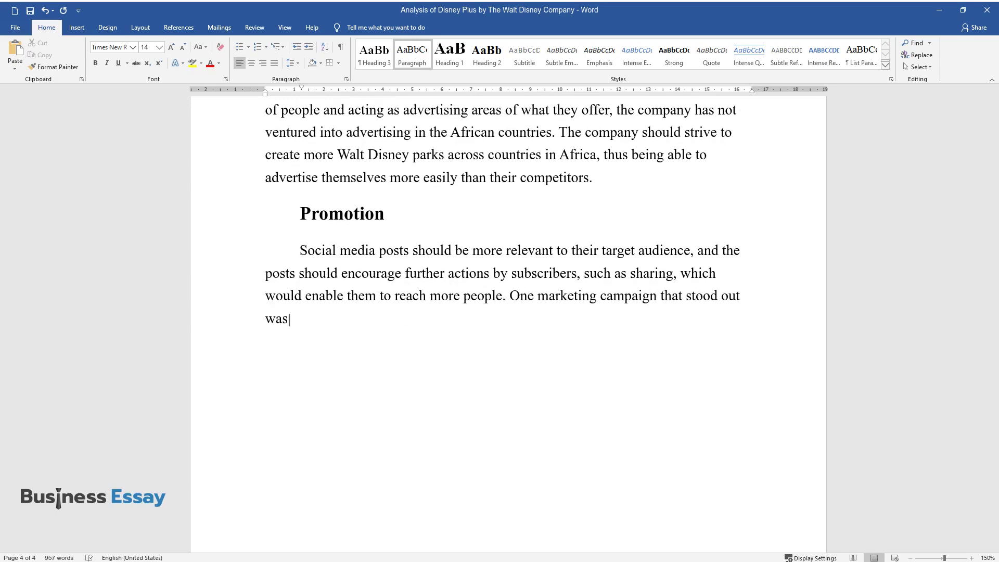
text( their trailer, which showed clips )
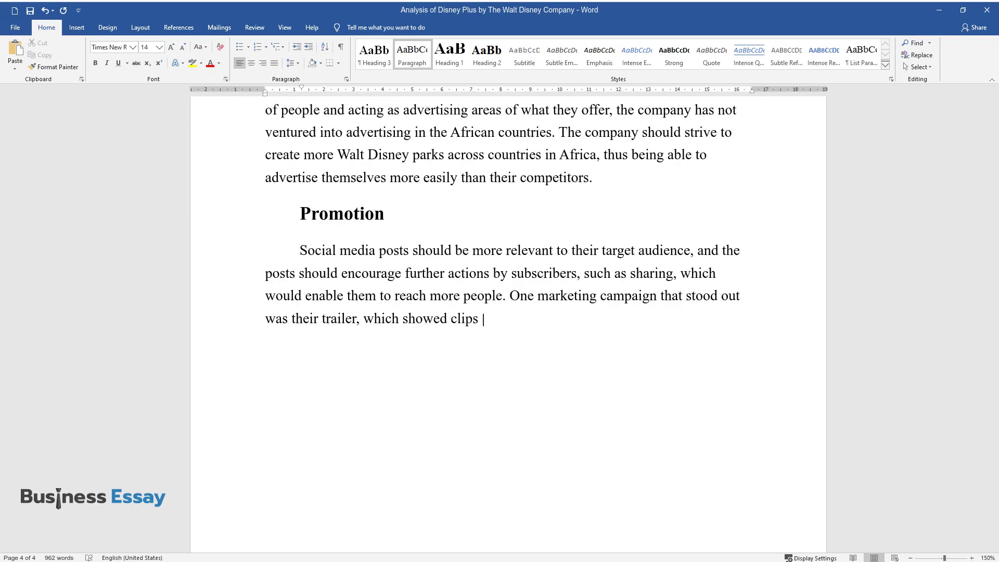
text(from very different Pixar, Lucasfilm, Marvel, National Geogra)
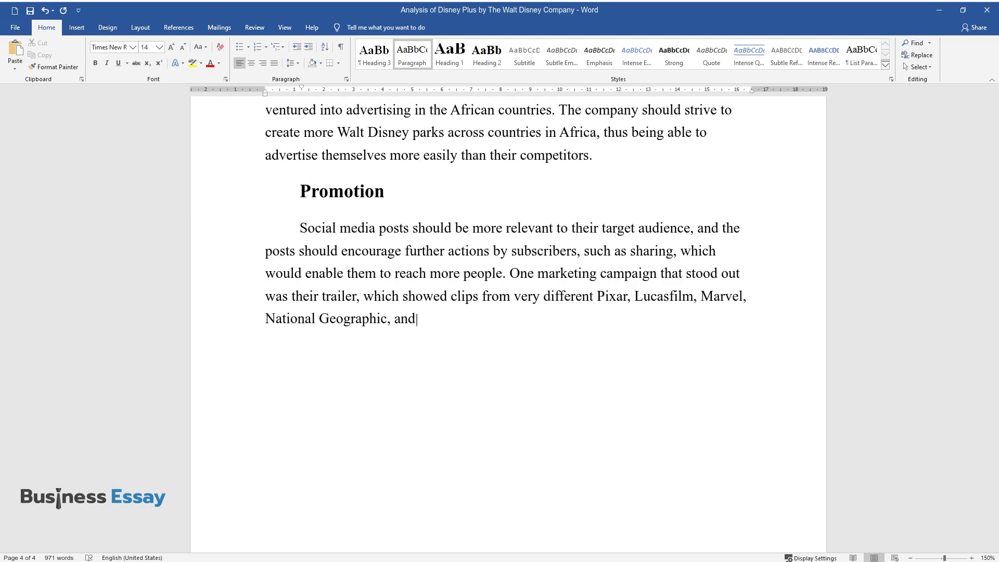
text(phic, and Disney; this idea brought a lot of)
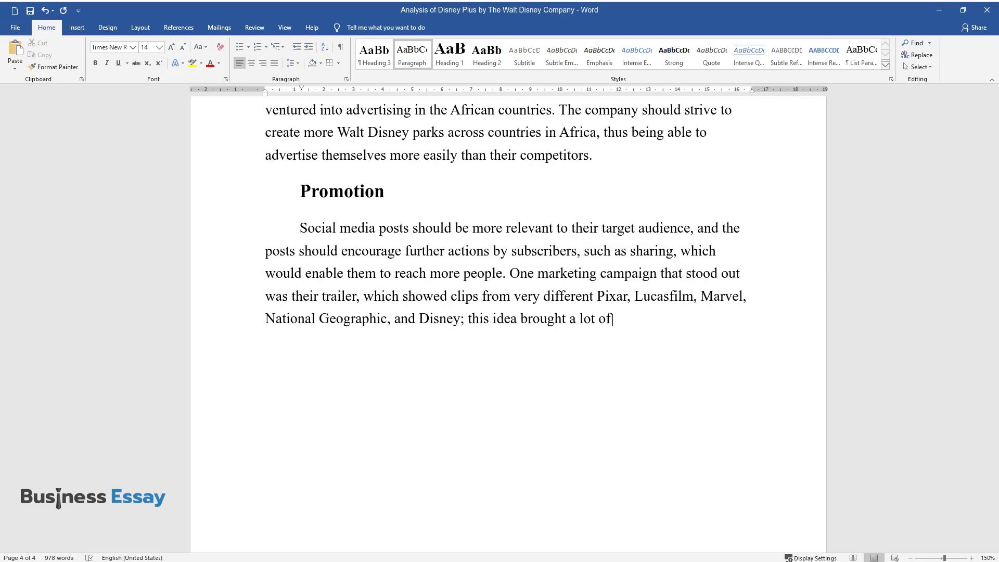
text( enthusiasm to subscribers with an)
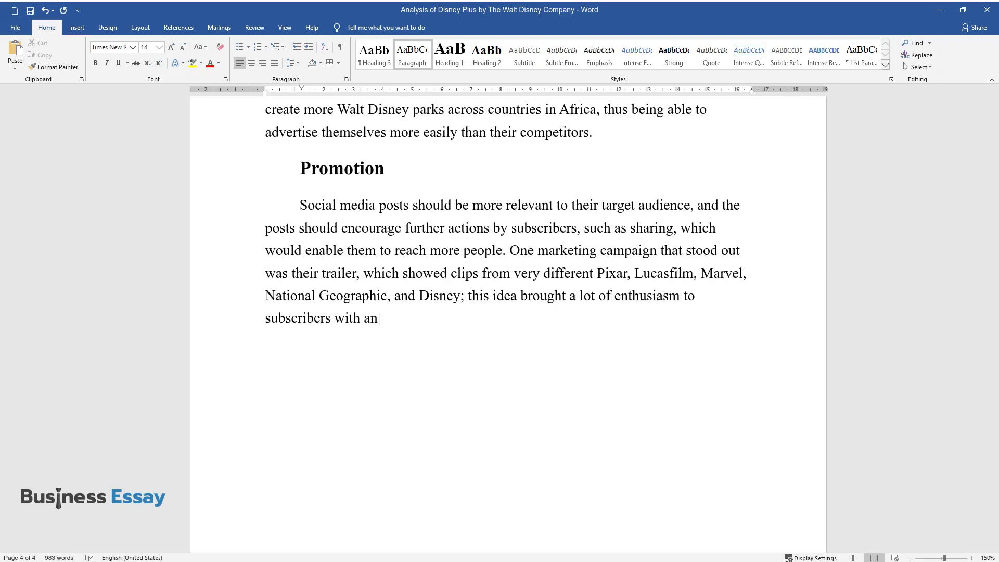
text( emotional score throughout.)
key(Return)
key(ctrl+alt+3)
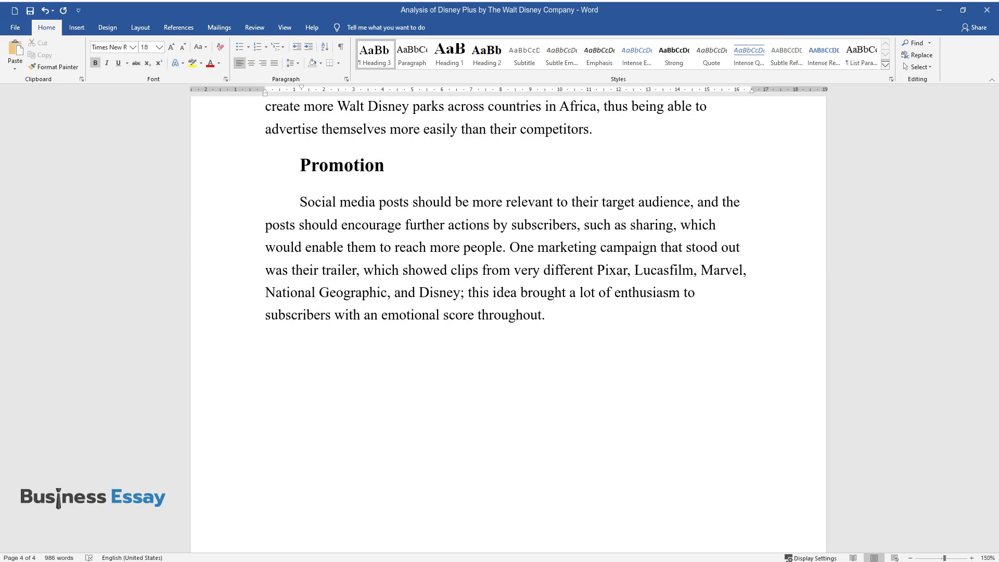
Add a 'People' heading with a paragraph on live chat support, sales bonuses and staff training
text(People)
key(Return)
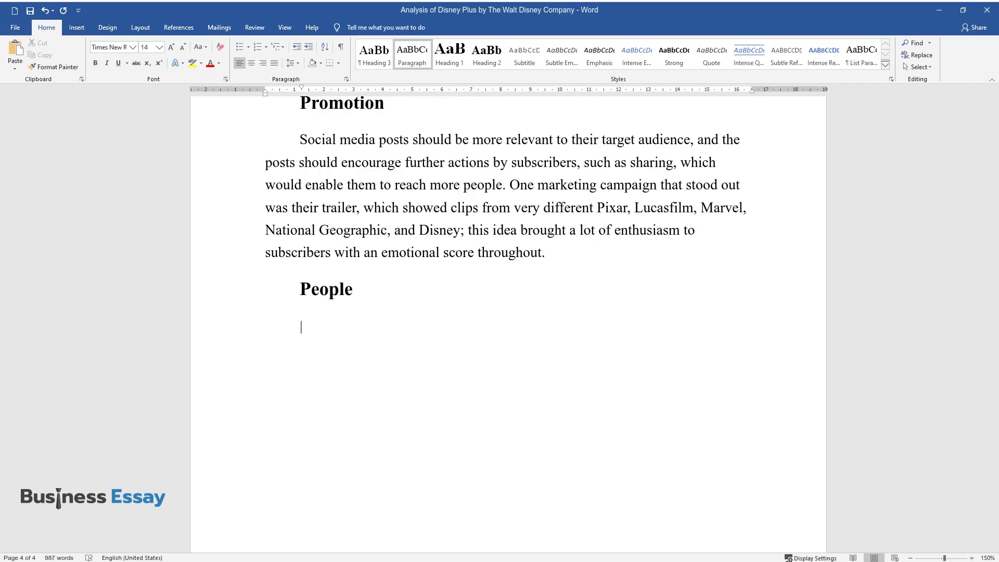
text(Their customer service)
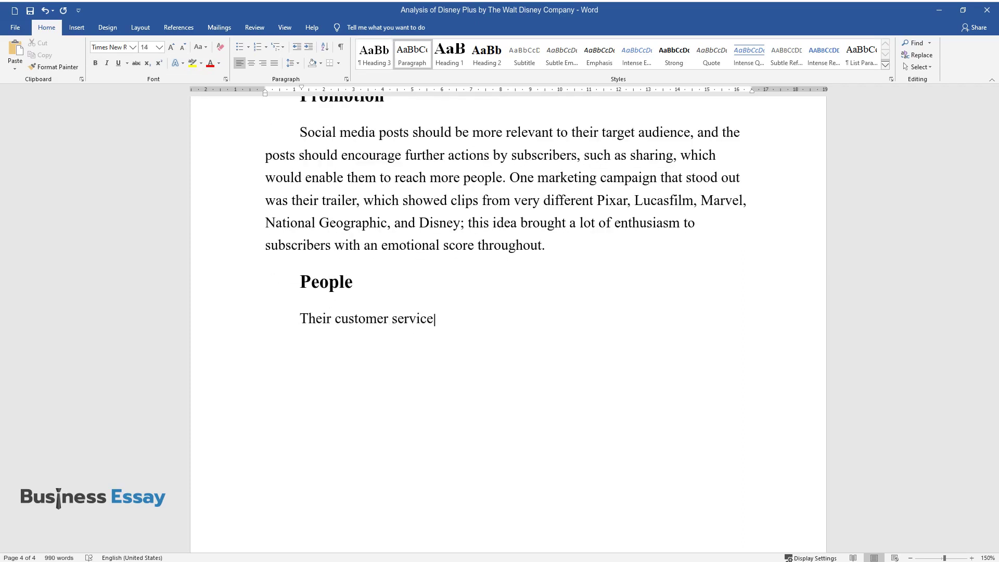
text( works through the live chat and ca)
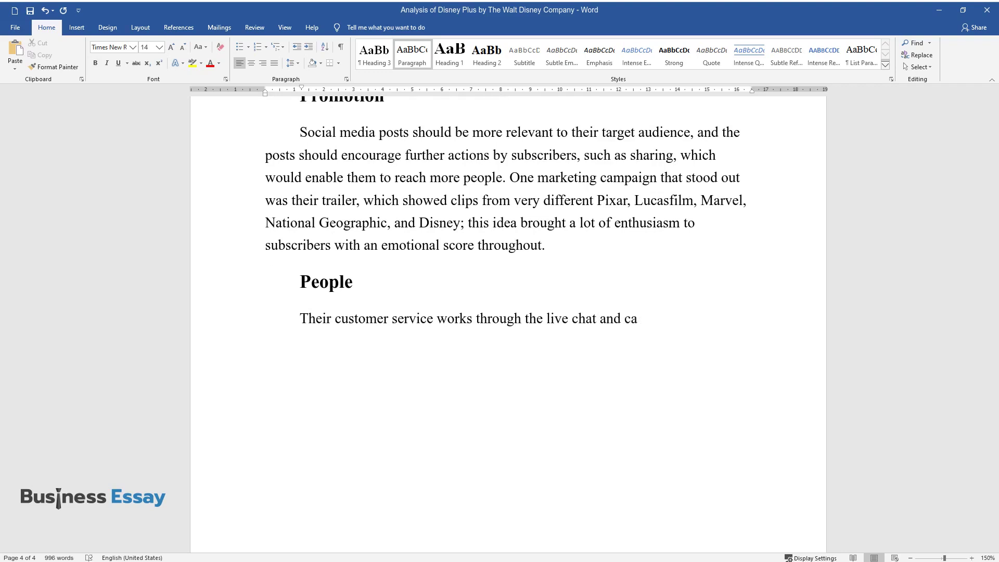
text(ll option, which offers a variety o)
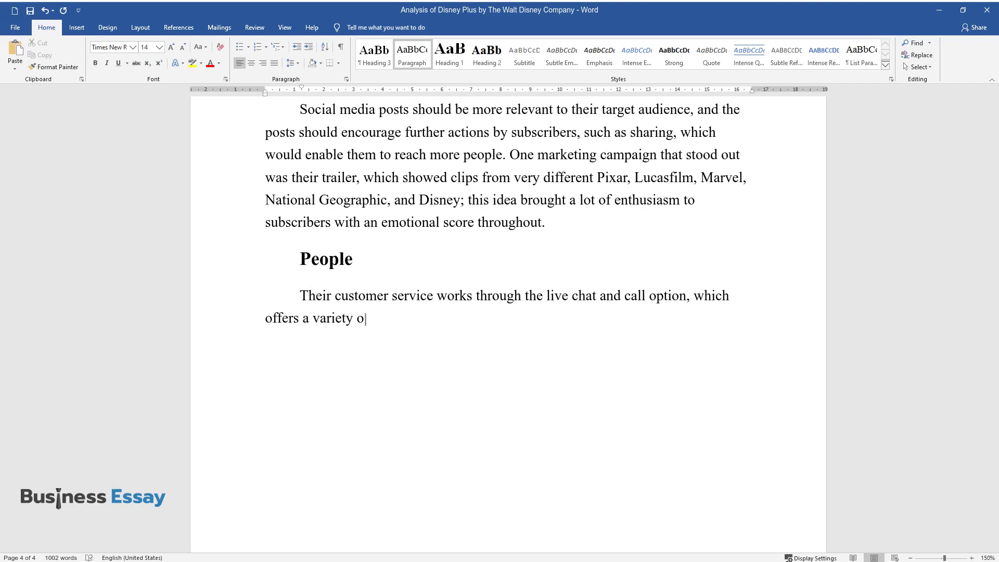
text(f options for clients depending on )
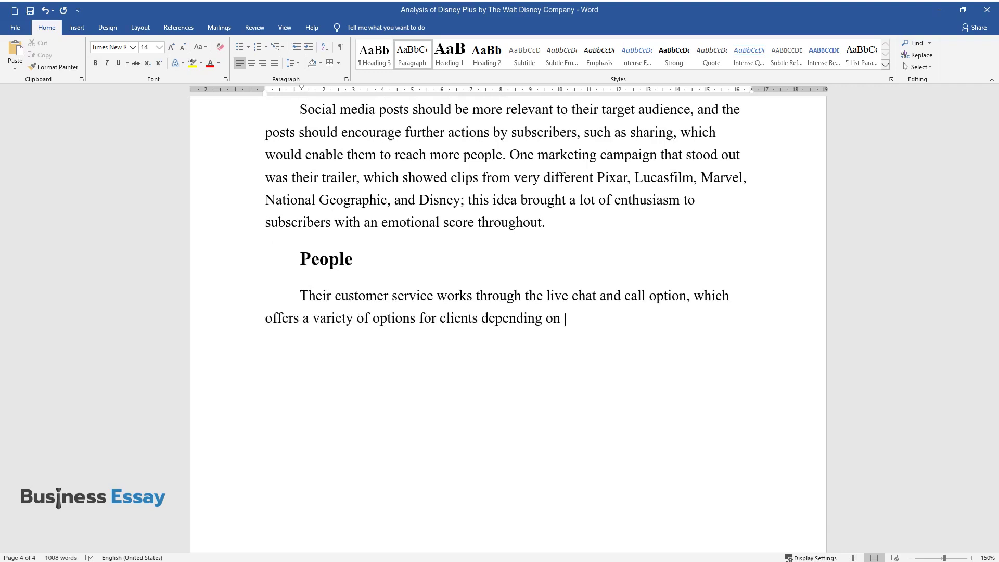
text(their preferences. To improve their)
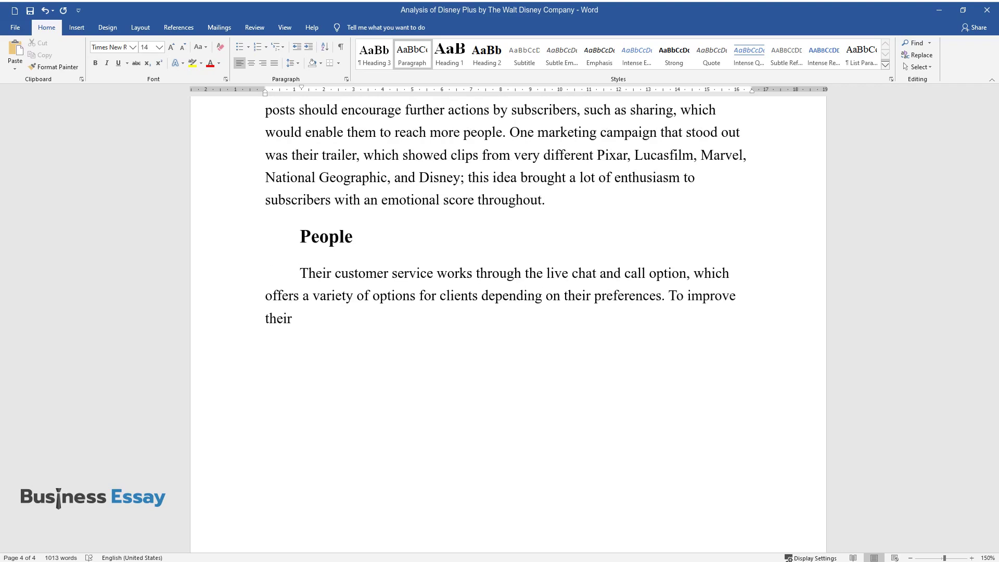
text( services, the company should provid)
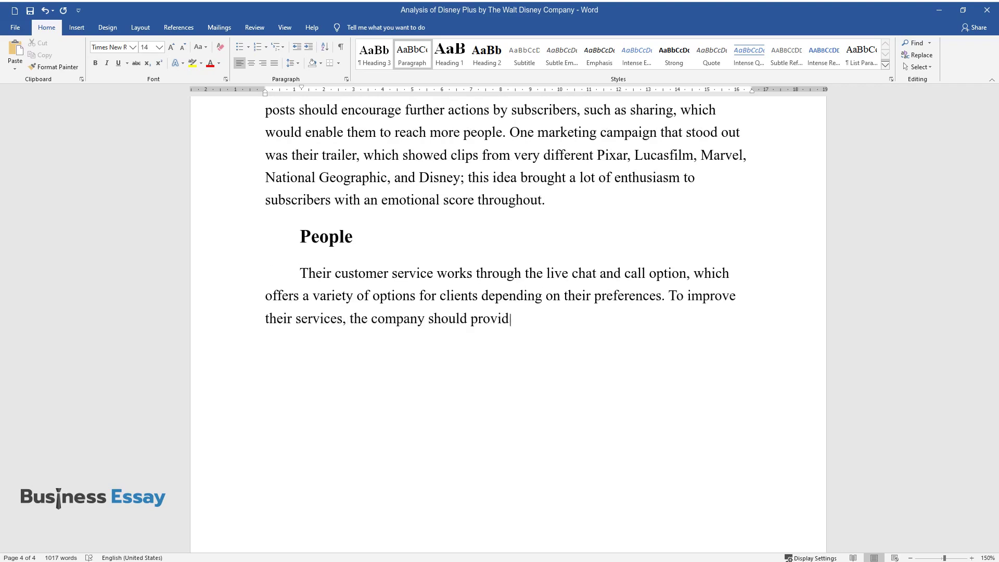
text(e its sales team bonuses for achiev)
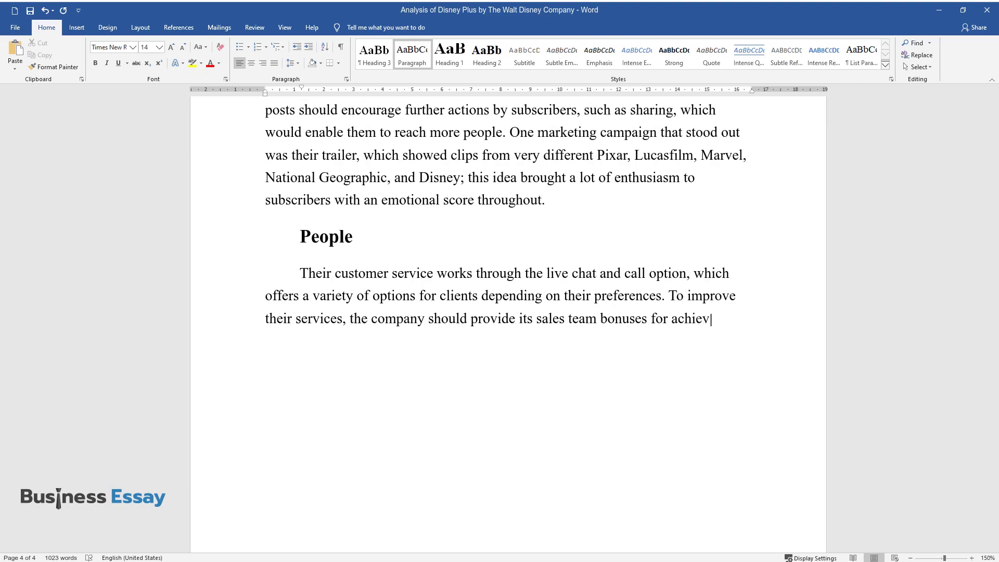
text(ing their individual targets. The h)
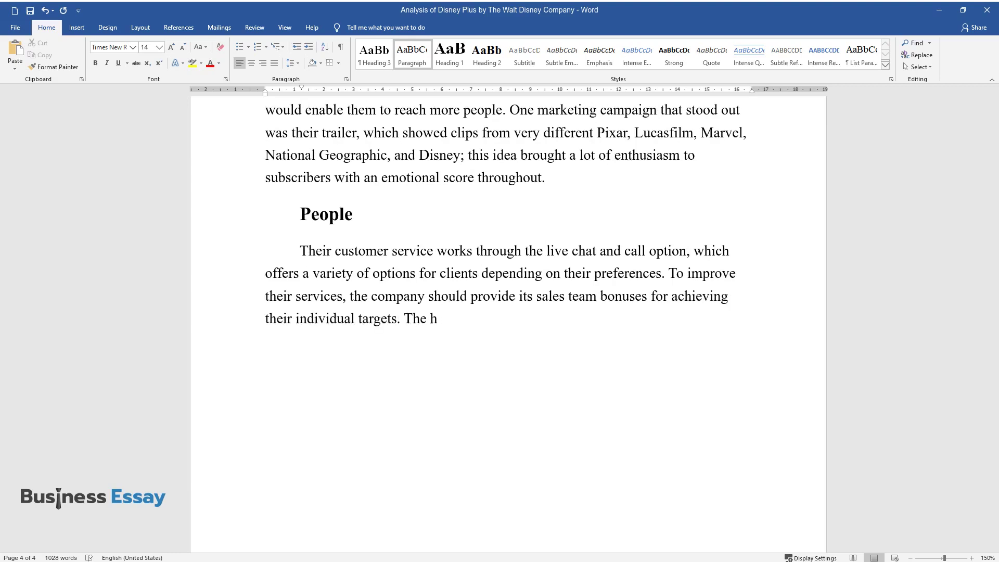
text(iring process should also include t)
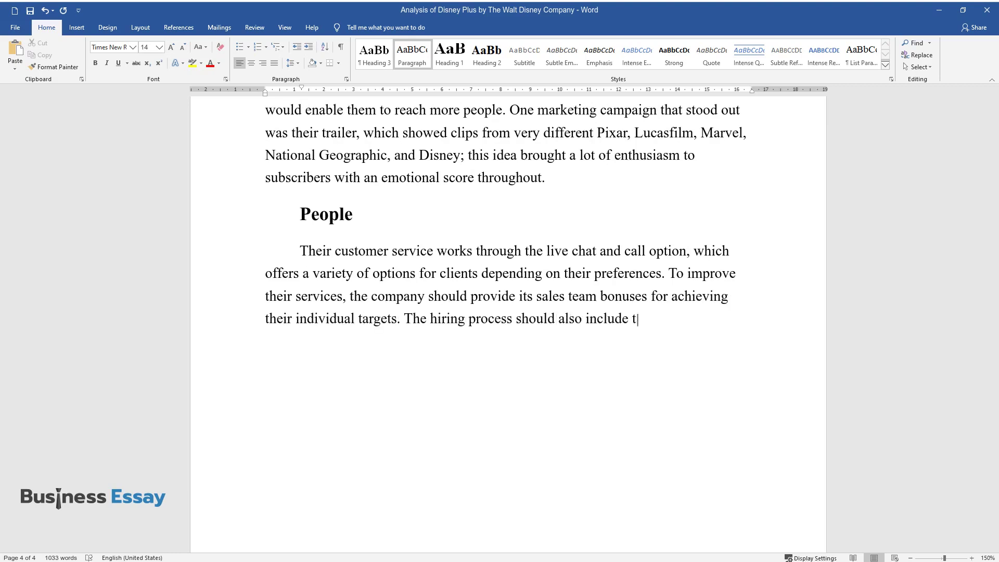
text(raining for its employees, which helps deliv)
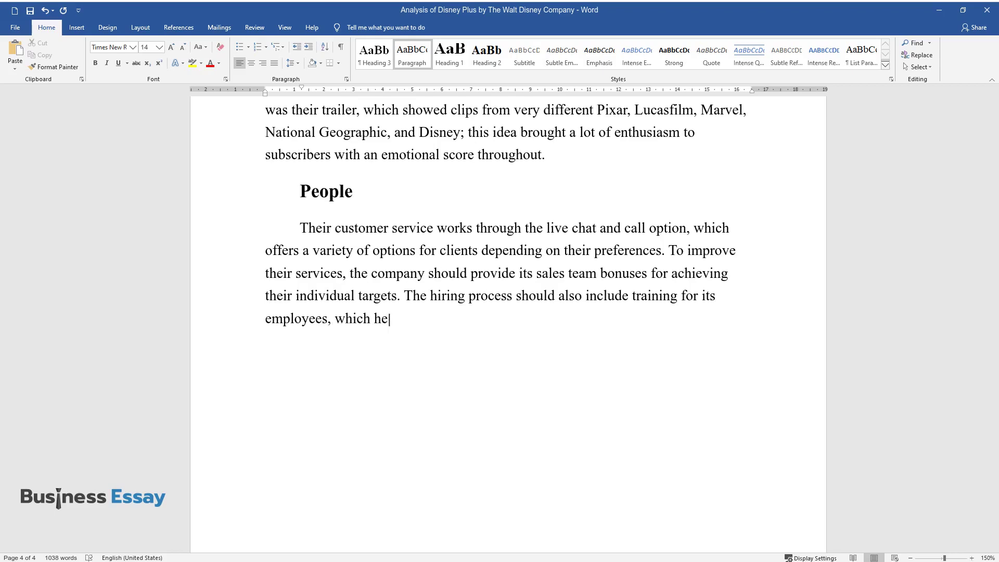
text(er value to its customers.)
key(Return)
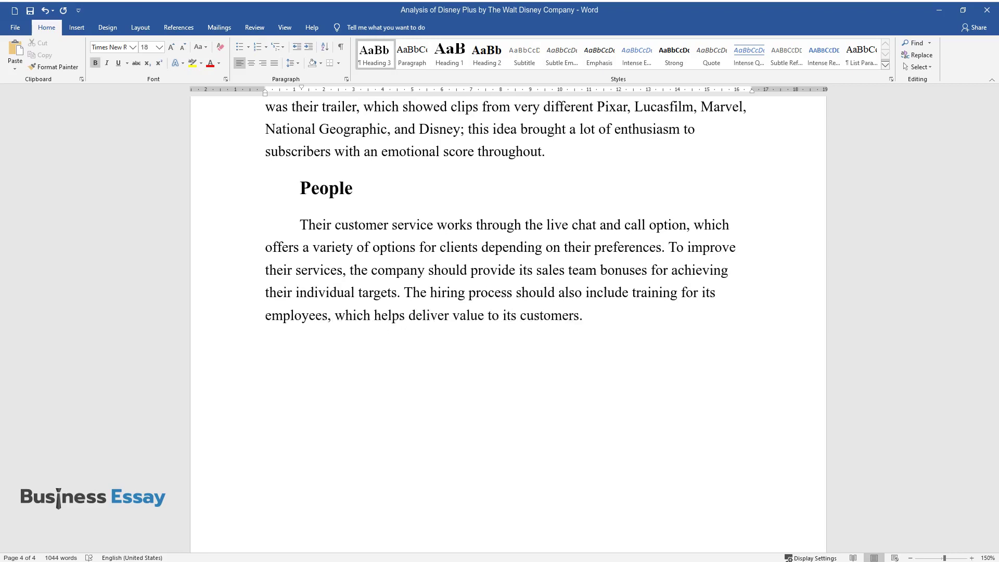
Add a 'Process' heading with a paragraph on multi-device access, offline downloads and emailed verification codes
text(Proces)
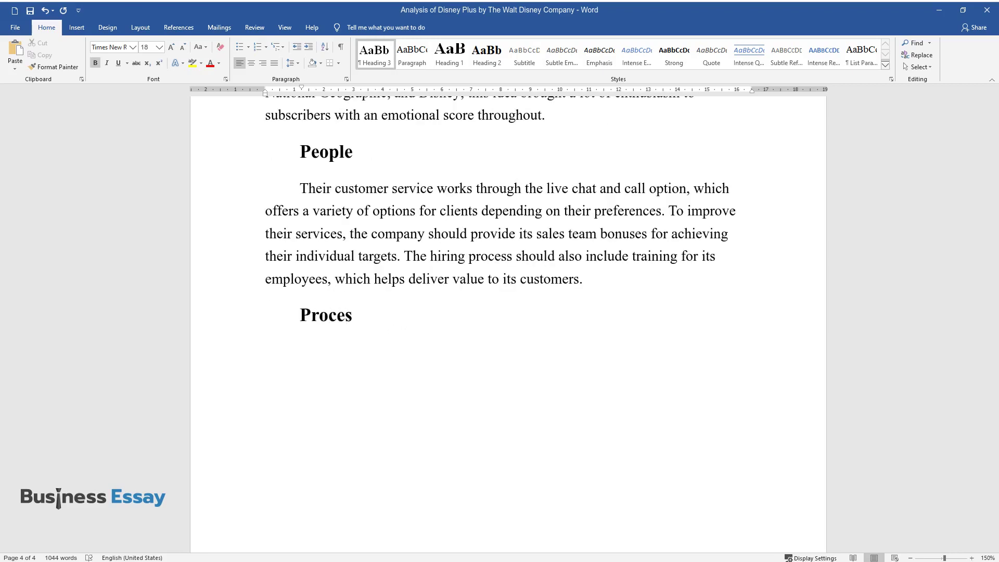
text(s)
key(Return)
text(Disney Plu)
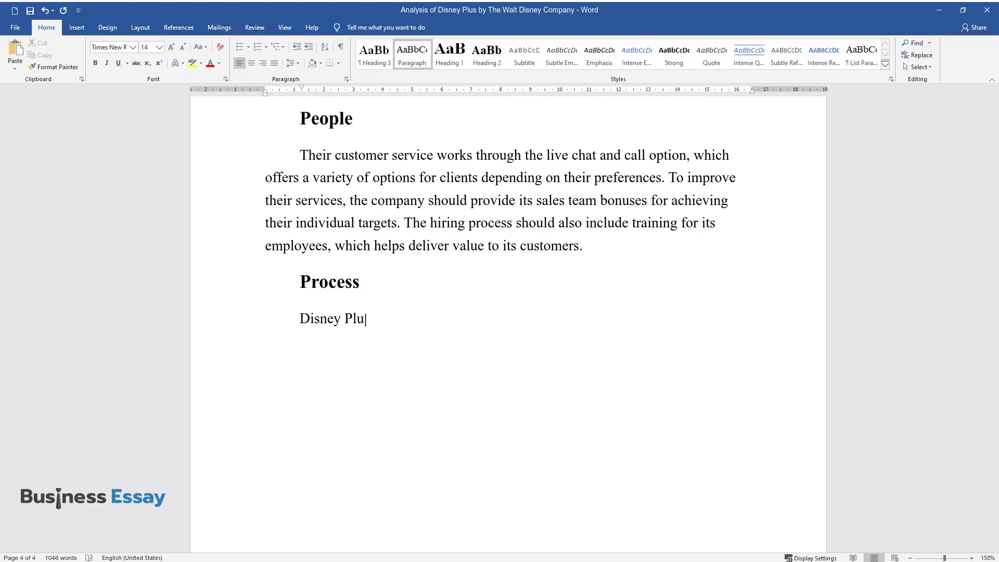
text(s is available across multiple dev)
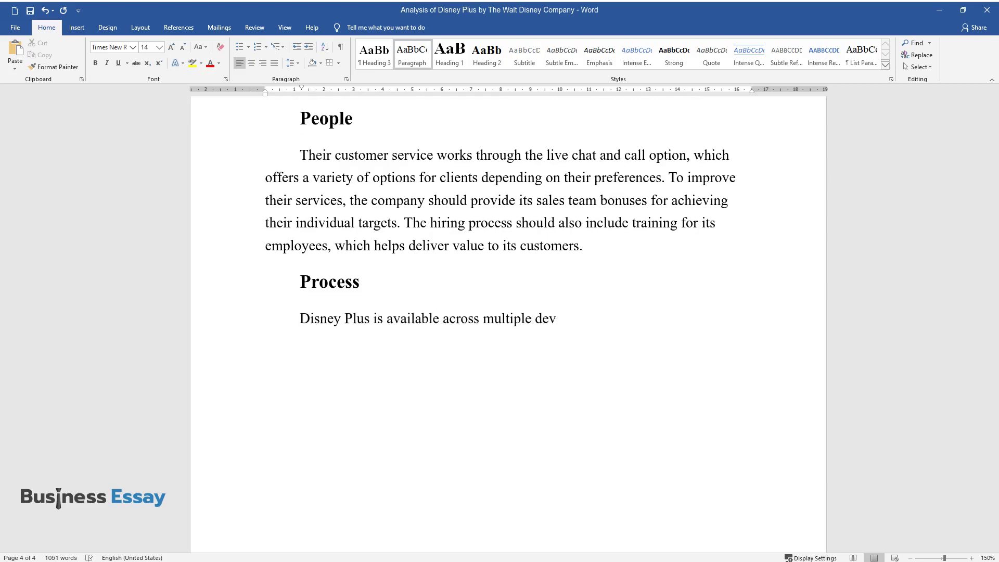
text(ices, including smart TVs and sma)
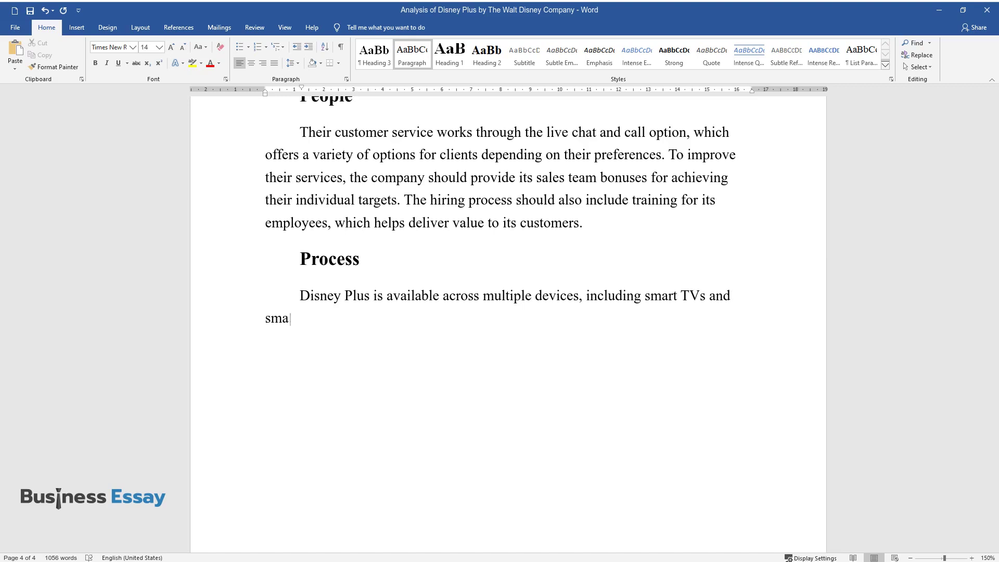
text(rtphones; this is one way of ensuri)
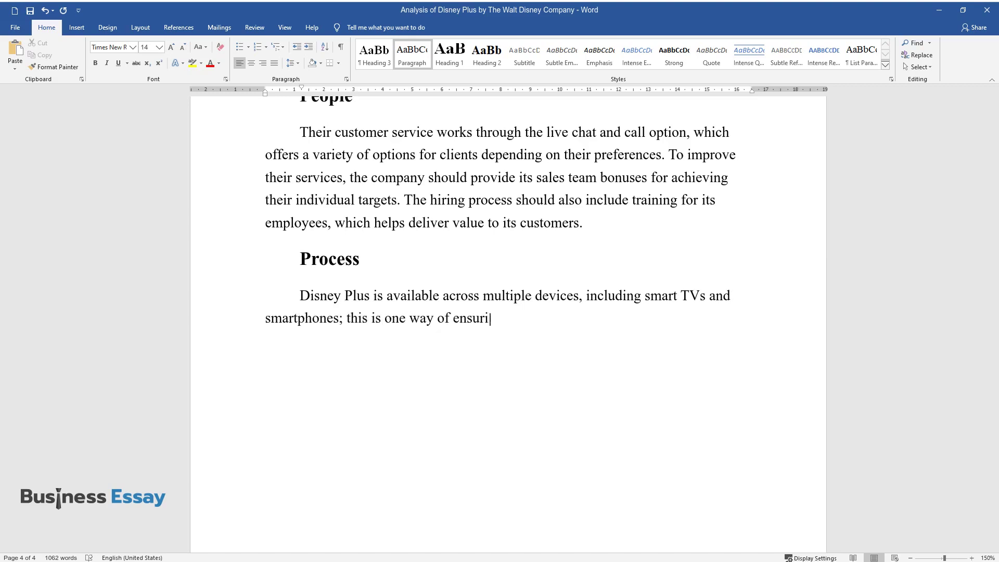
text(ng that it competes with its compe)
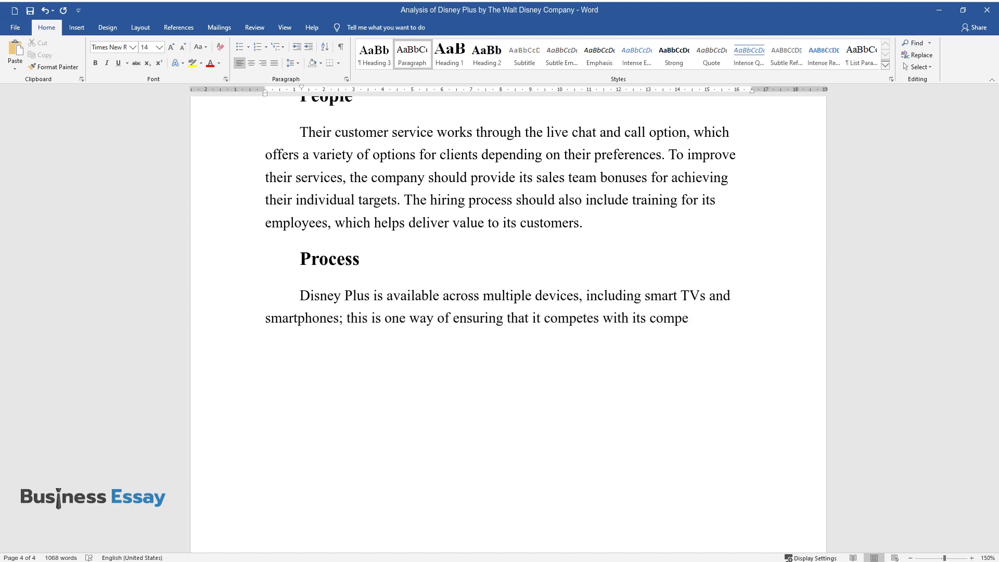
text(titors in offering custom)
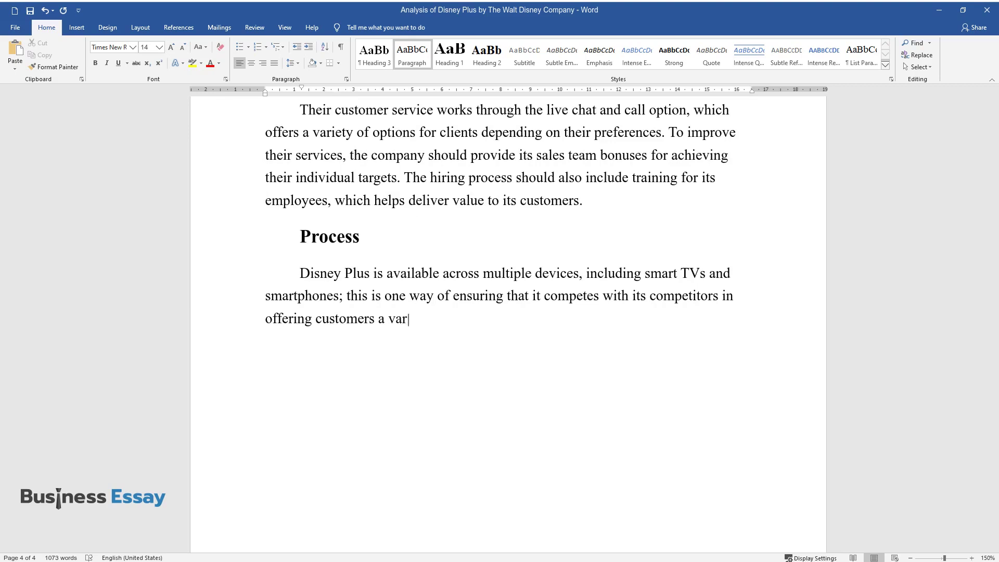
text(ers a variety of options to download conten)
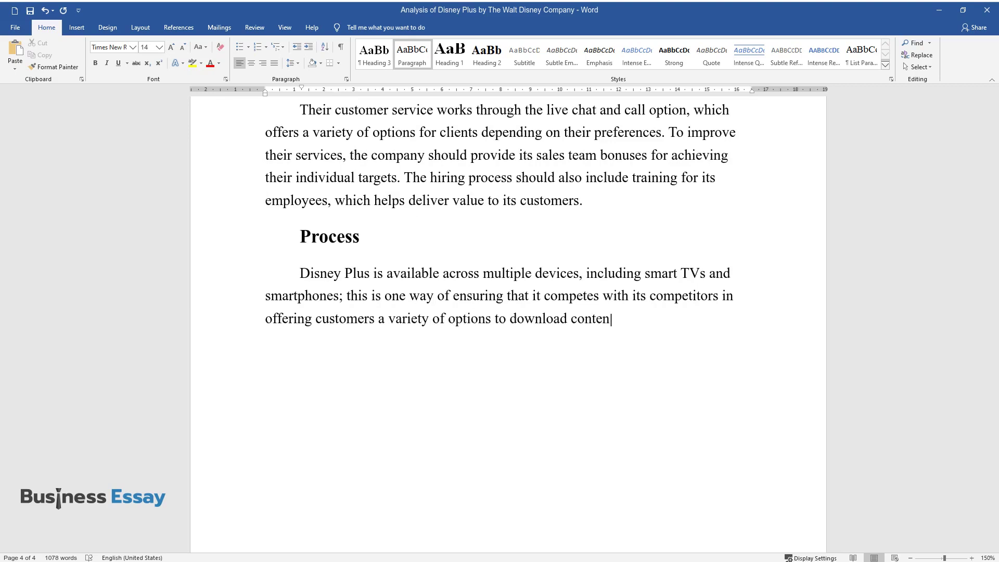
text(t that can be watched whi)
text(le offli)
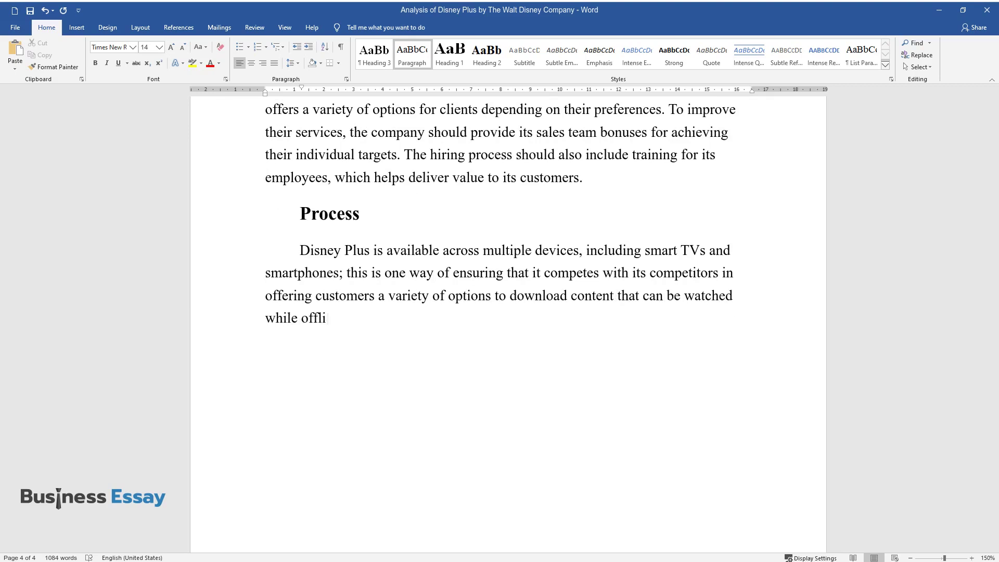
text(ne. For example, customers may wat)
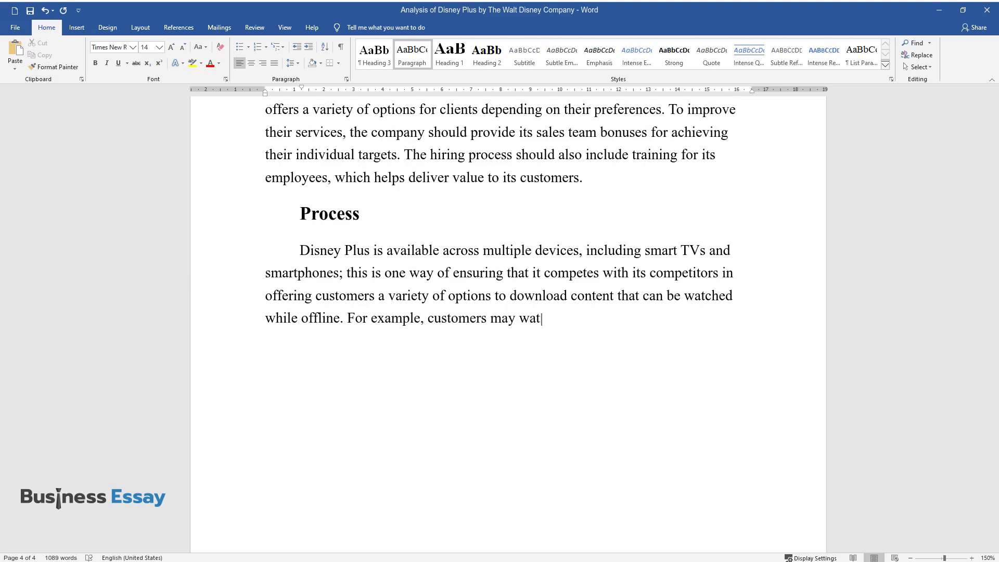
text(ch their best shows on smartphones)
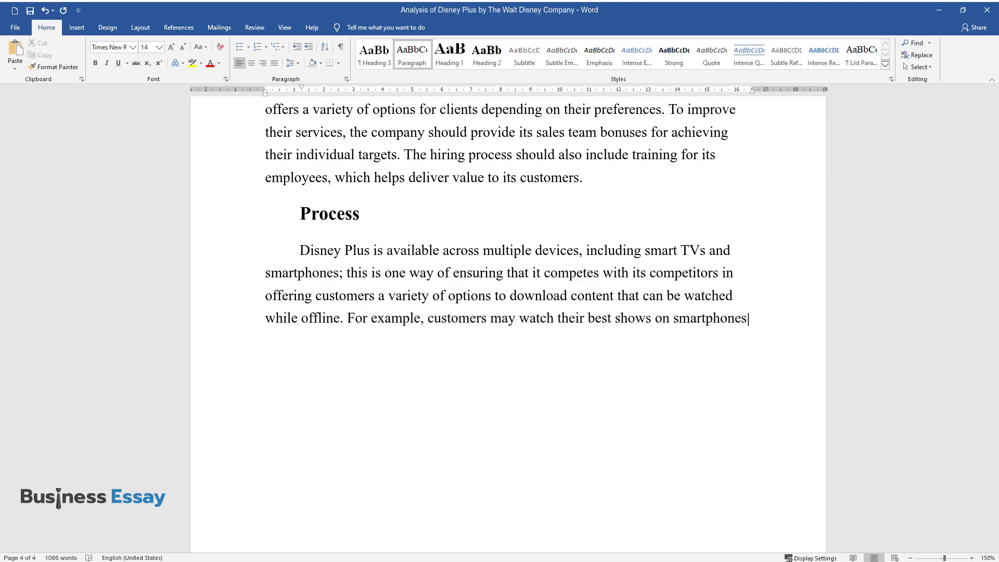
text( while traveling. After an individ)
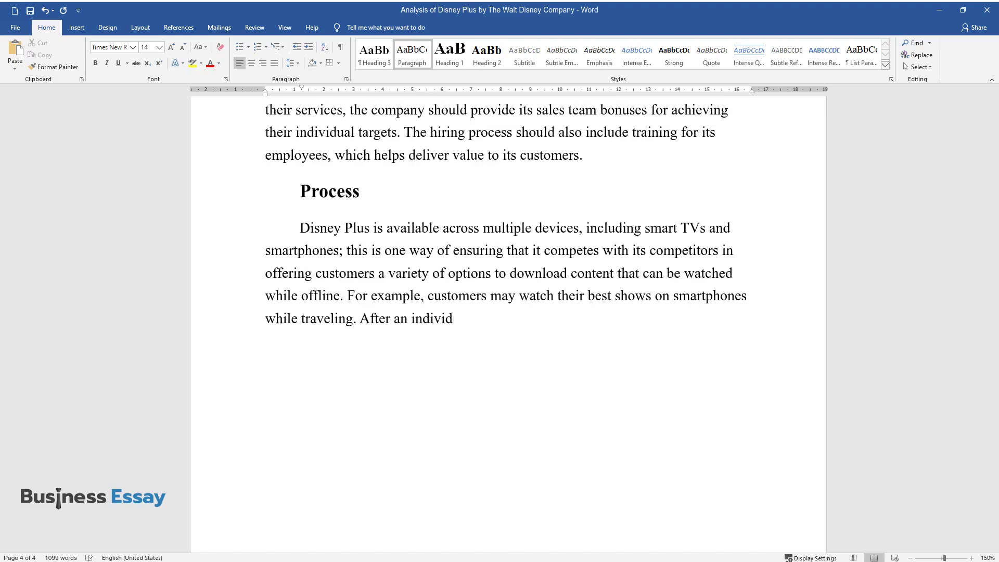
text(ual subscribes by paying for a par)
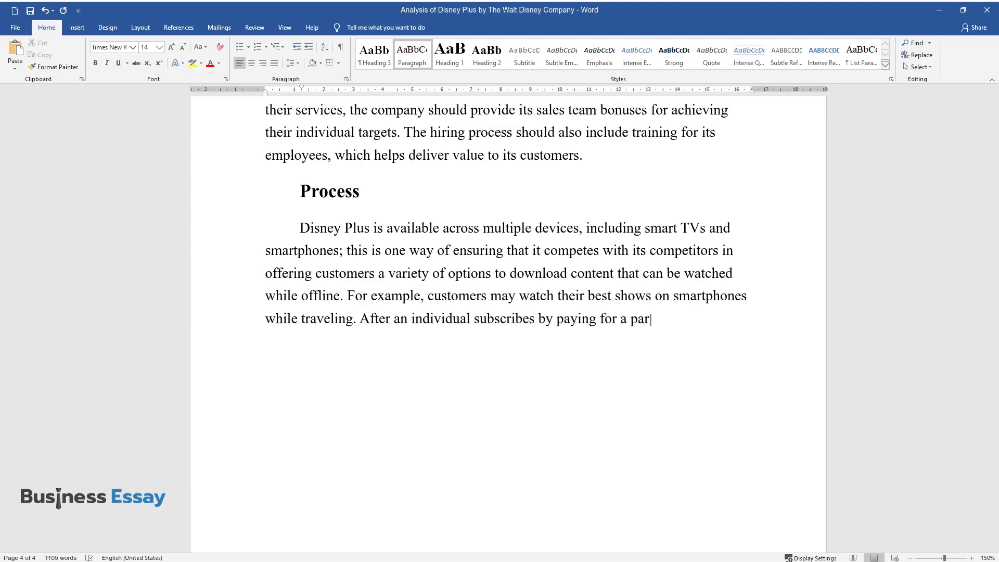
text(ticular package, a verification co)
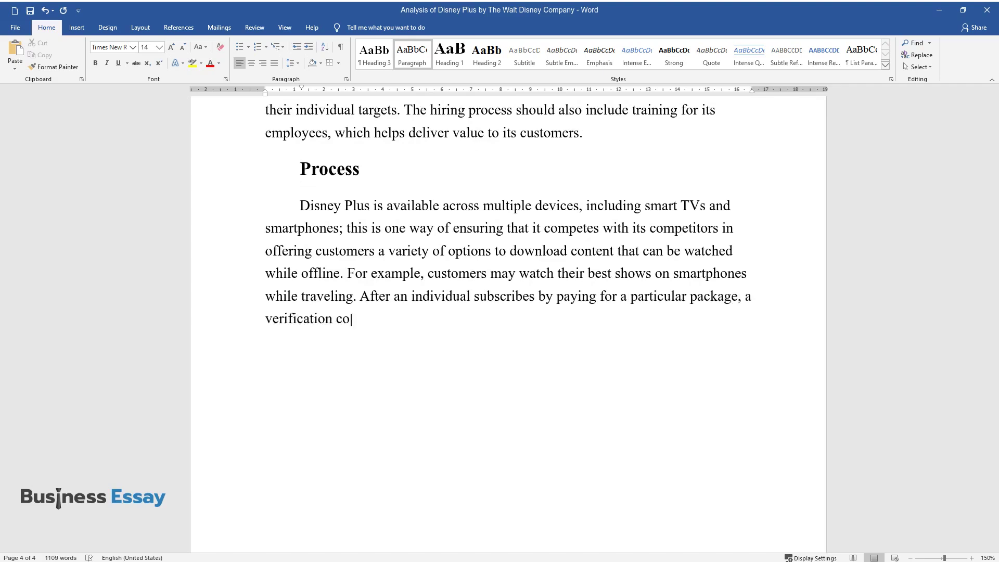
text(de is processed and sent to the us)
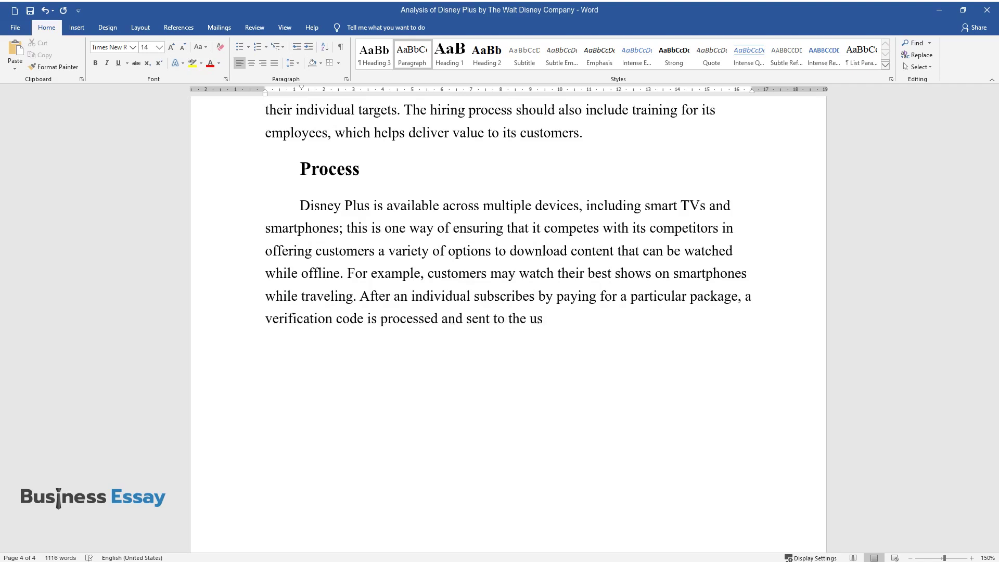
text(er via email, and a receipt is is)
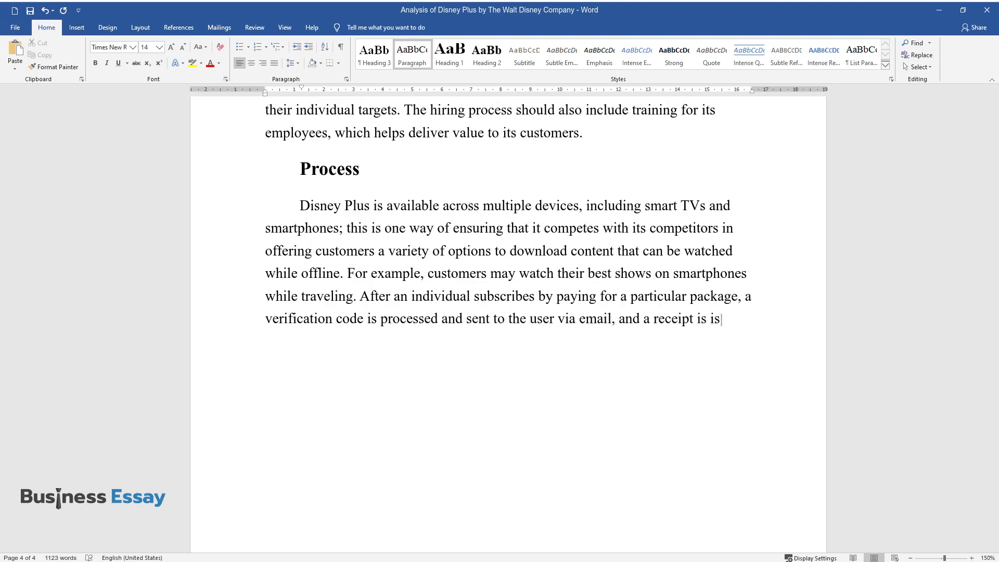
text(sued through the email add)
text(ress inb)
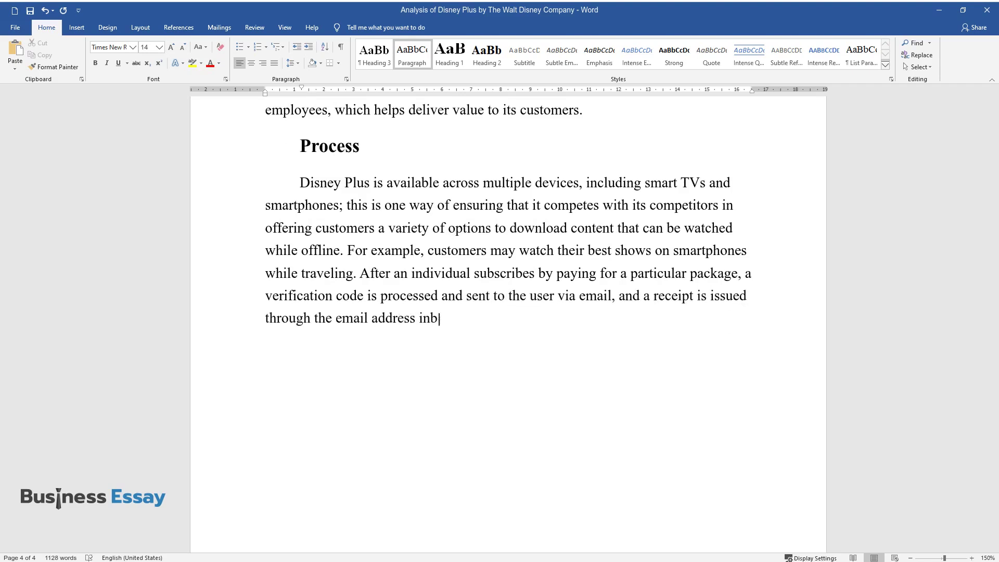
text(ox.)
key(Return)
Add a 'Physical Evidence' heading and write the paragraph recommending stores in countries without Disney parks
text(Physical Evidence)
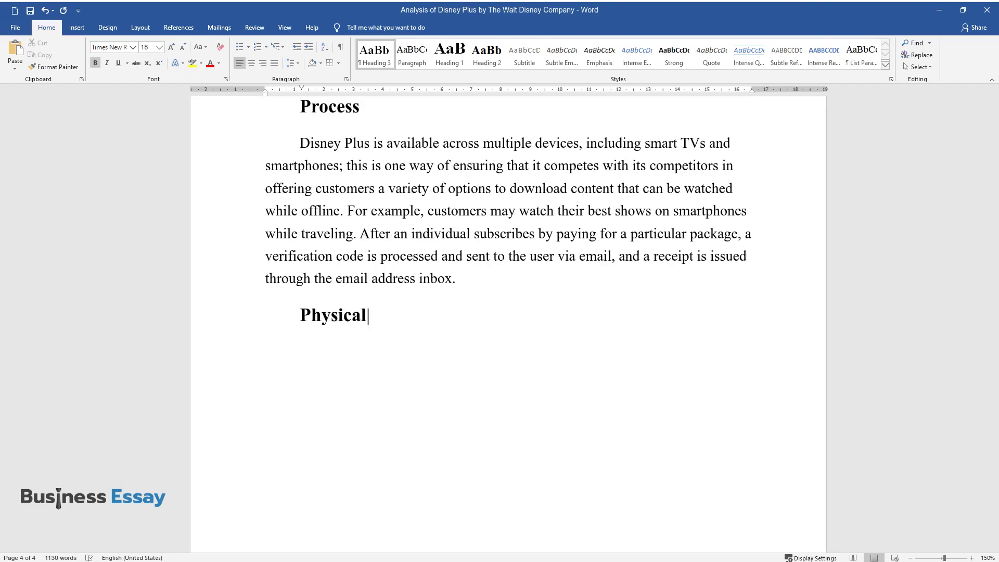
key(Return)
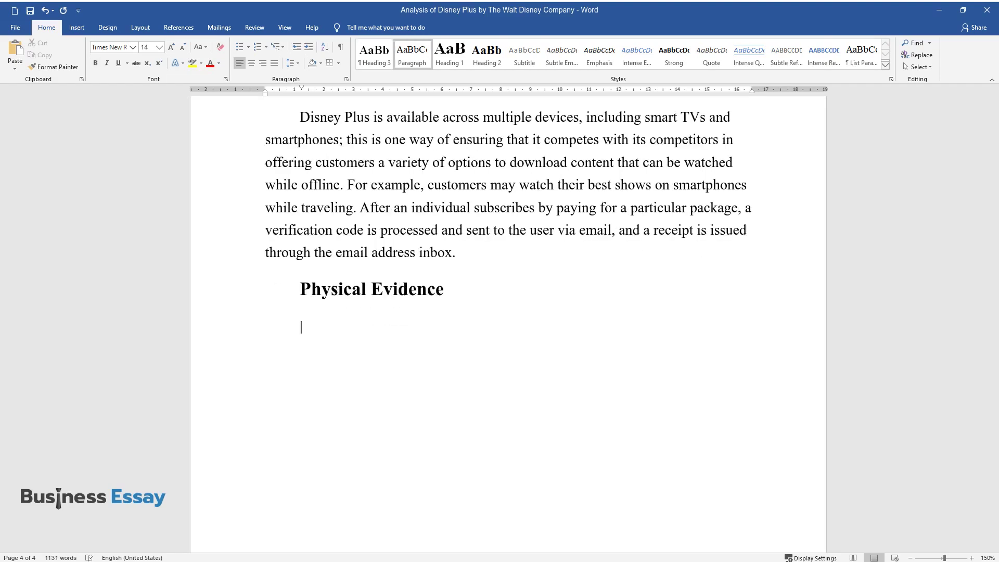
text(The company should set up stores in countries that are no)
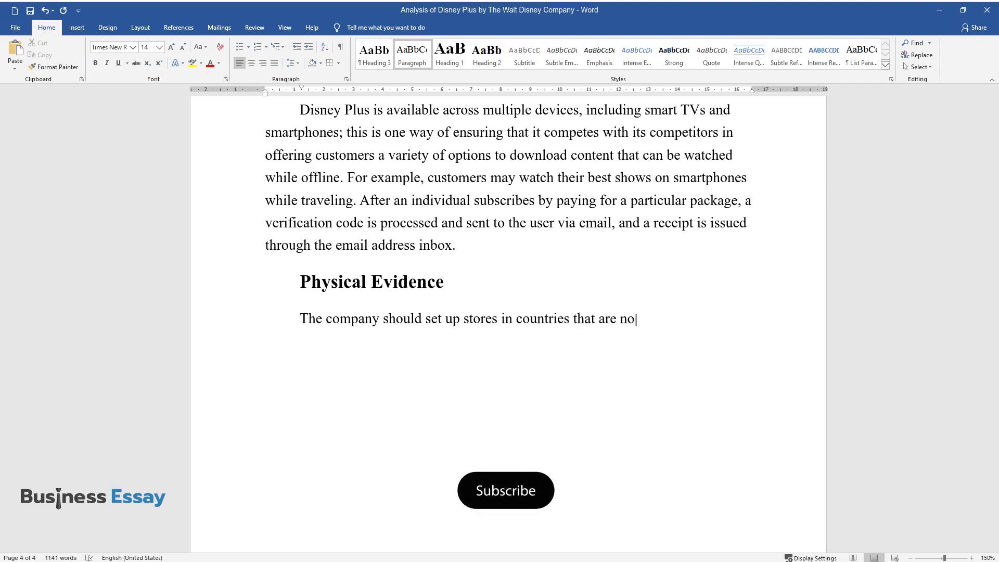
text(t provided with Disney parks to reach mor)
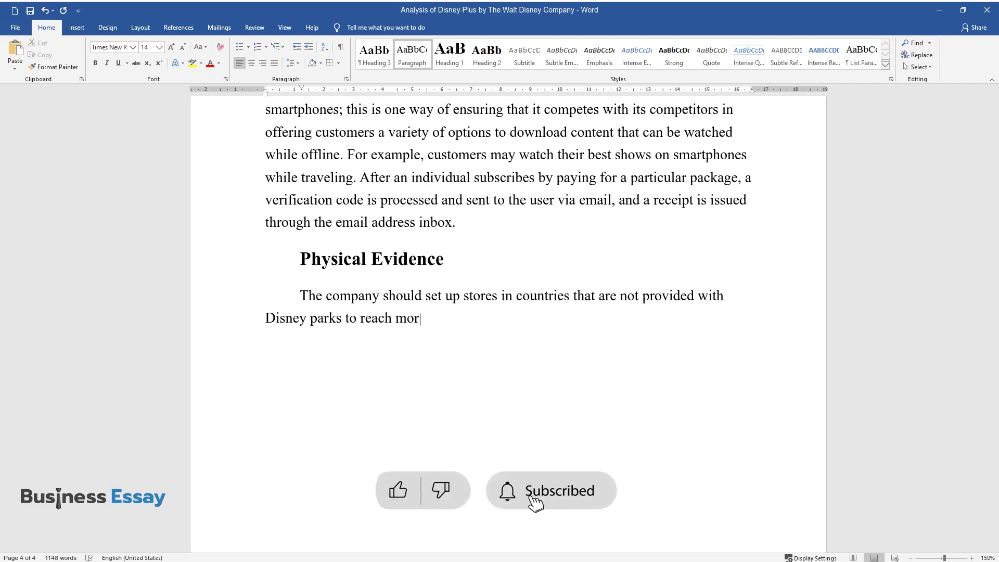
text(e people and offer a shopper-friendly en)
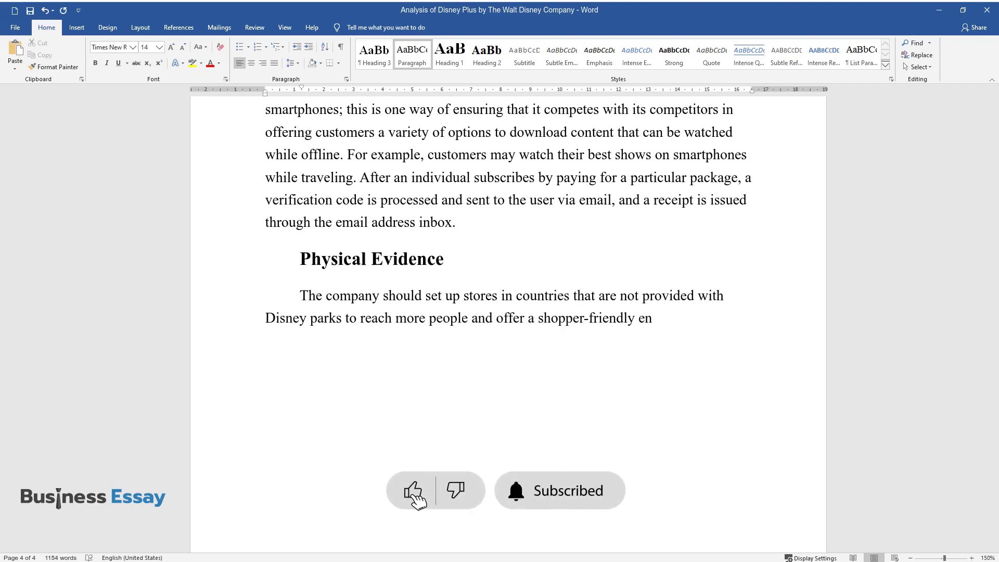
text(vironment to encourage its customers to )
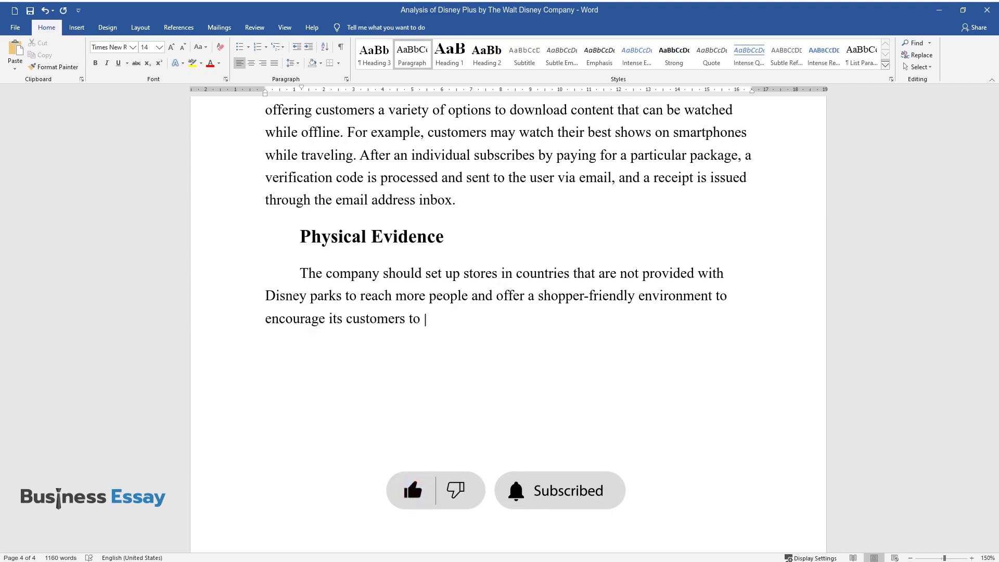
text(subscribe to their Disney Plus platform.)
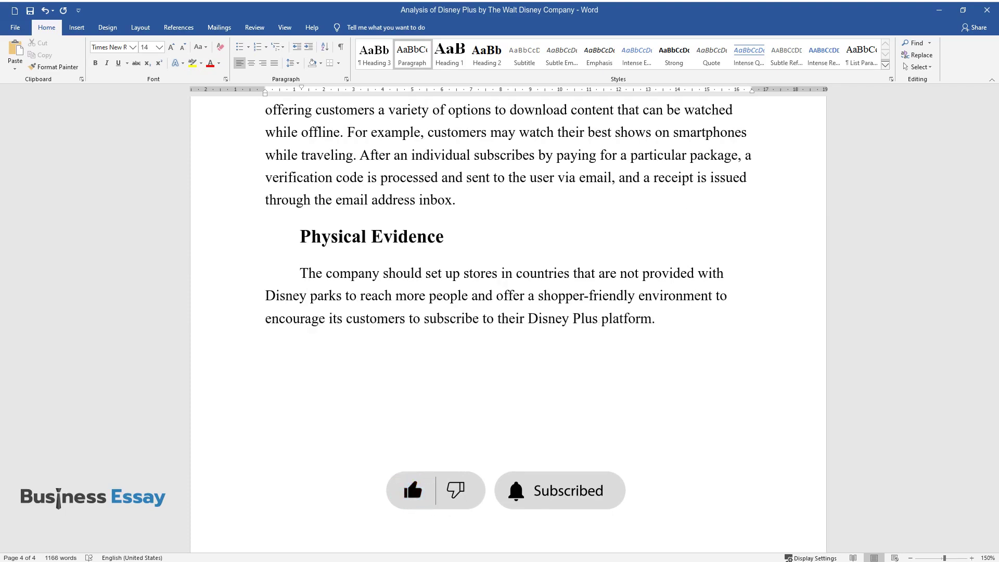